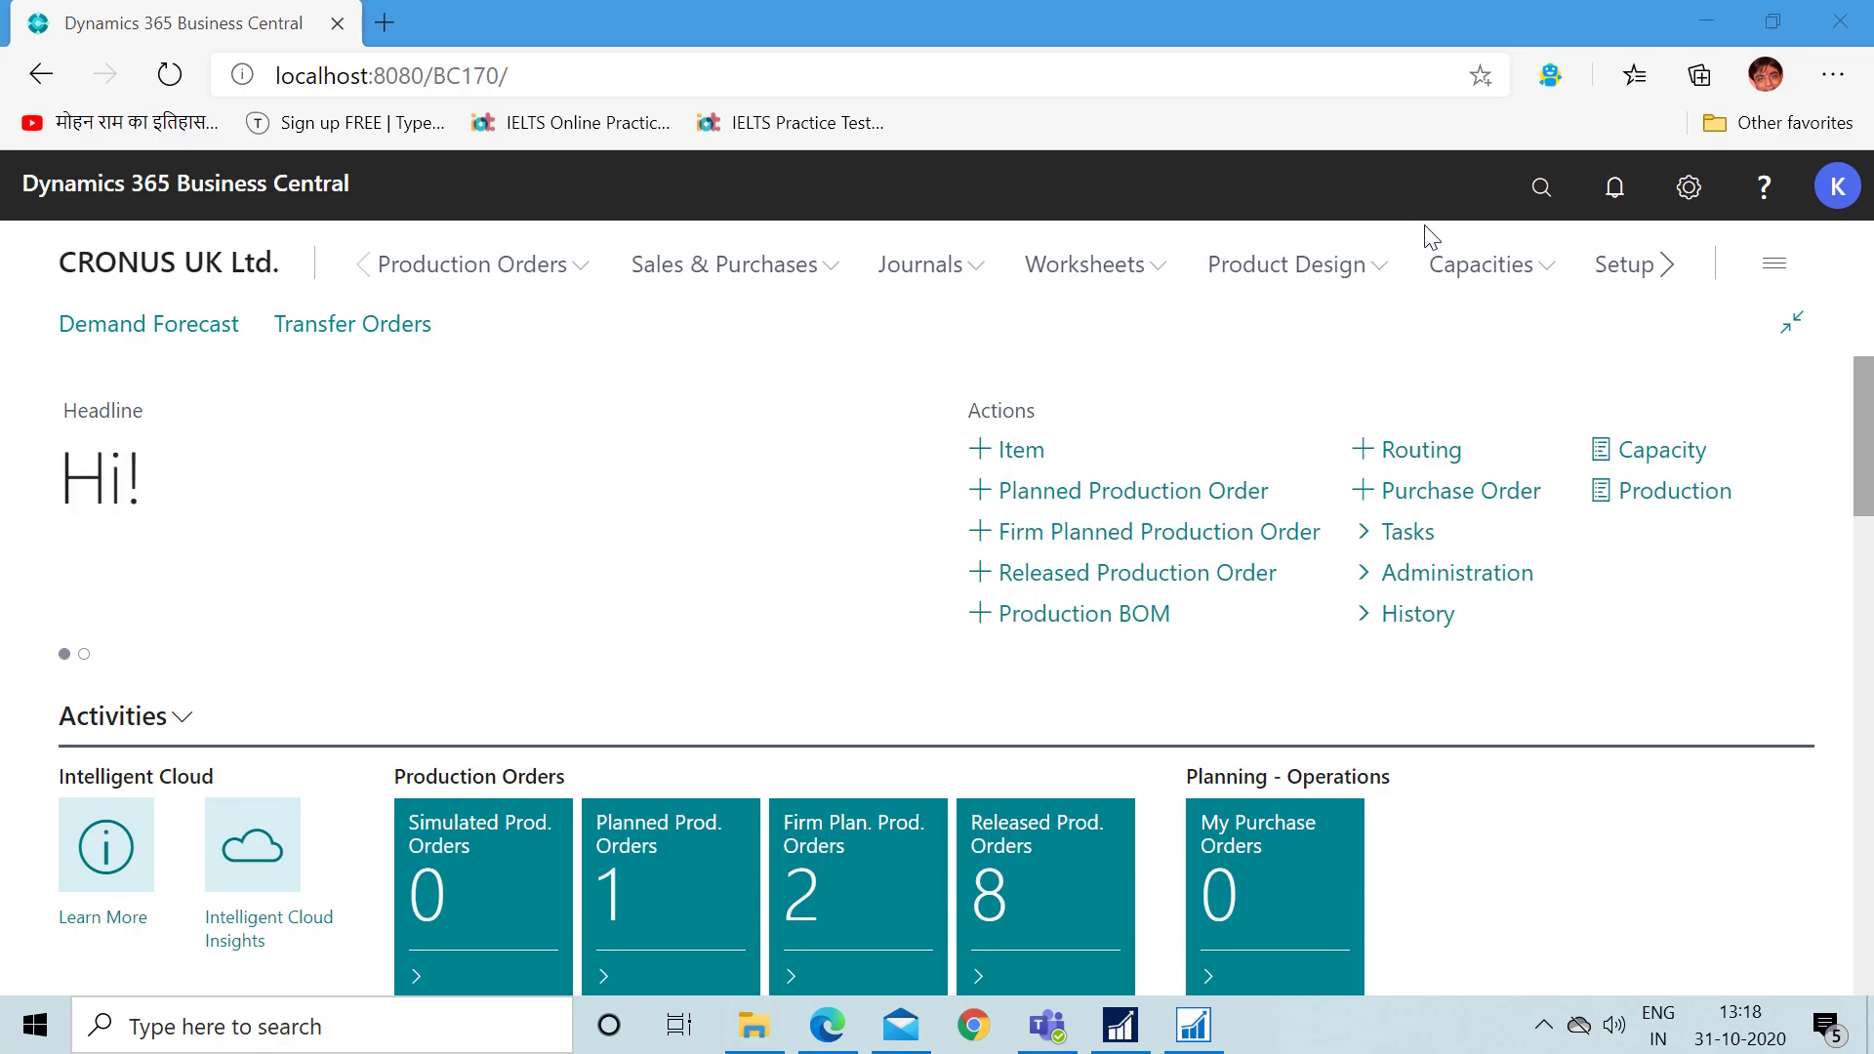
# - Find and open the Sales & Receivables Setup page
pyautogui.click(1534, 205)
pyautogui.write('sal')
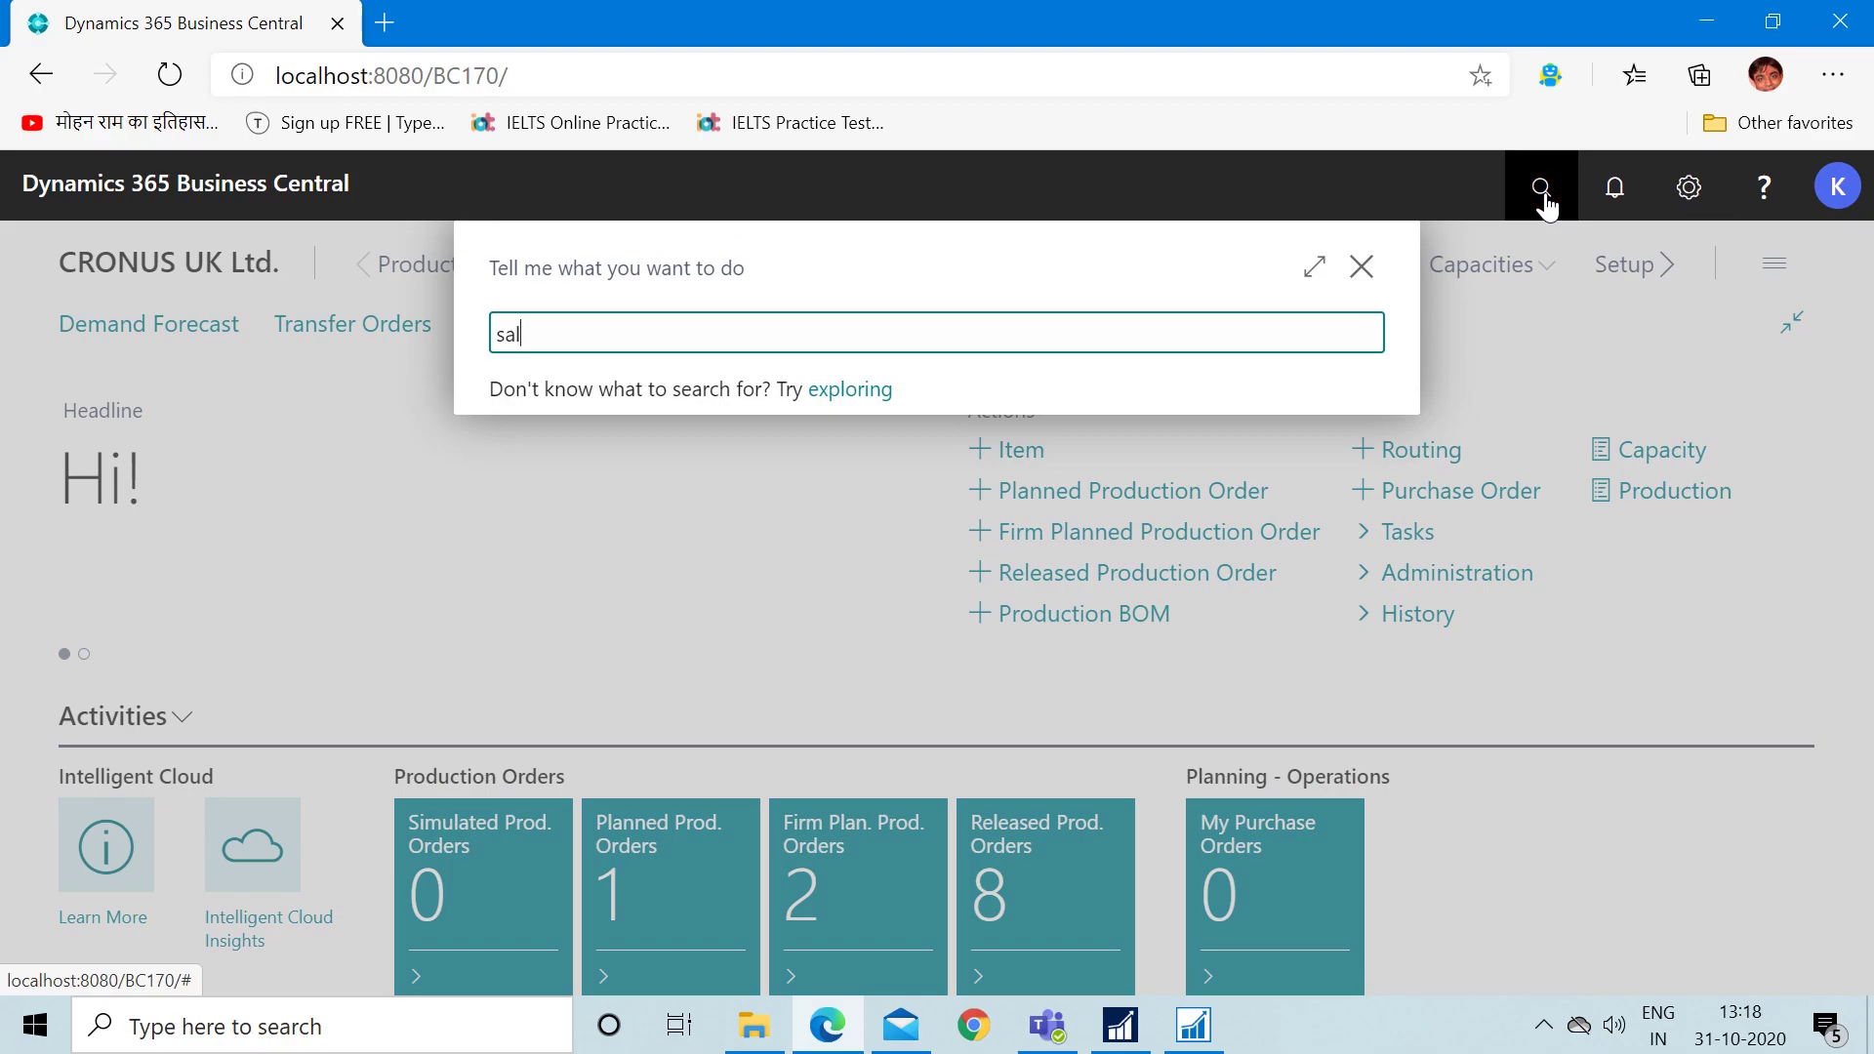
pyautogui.write('es & rece')
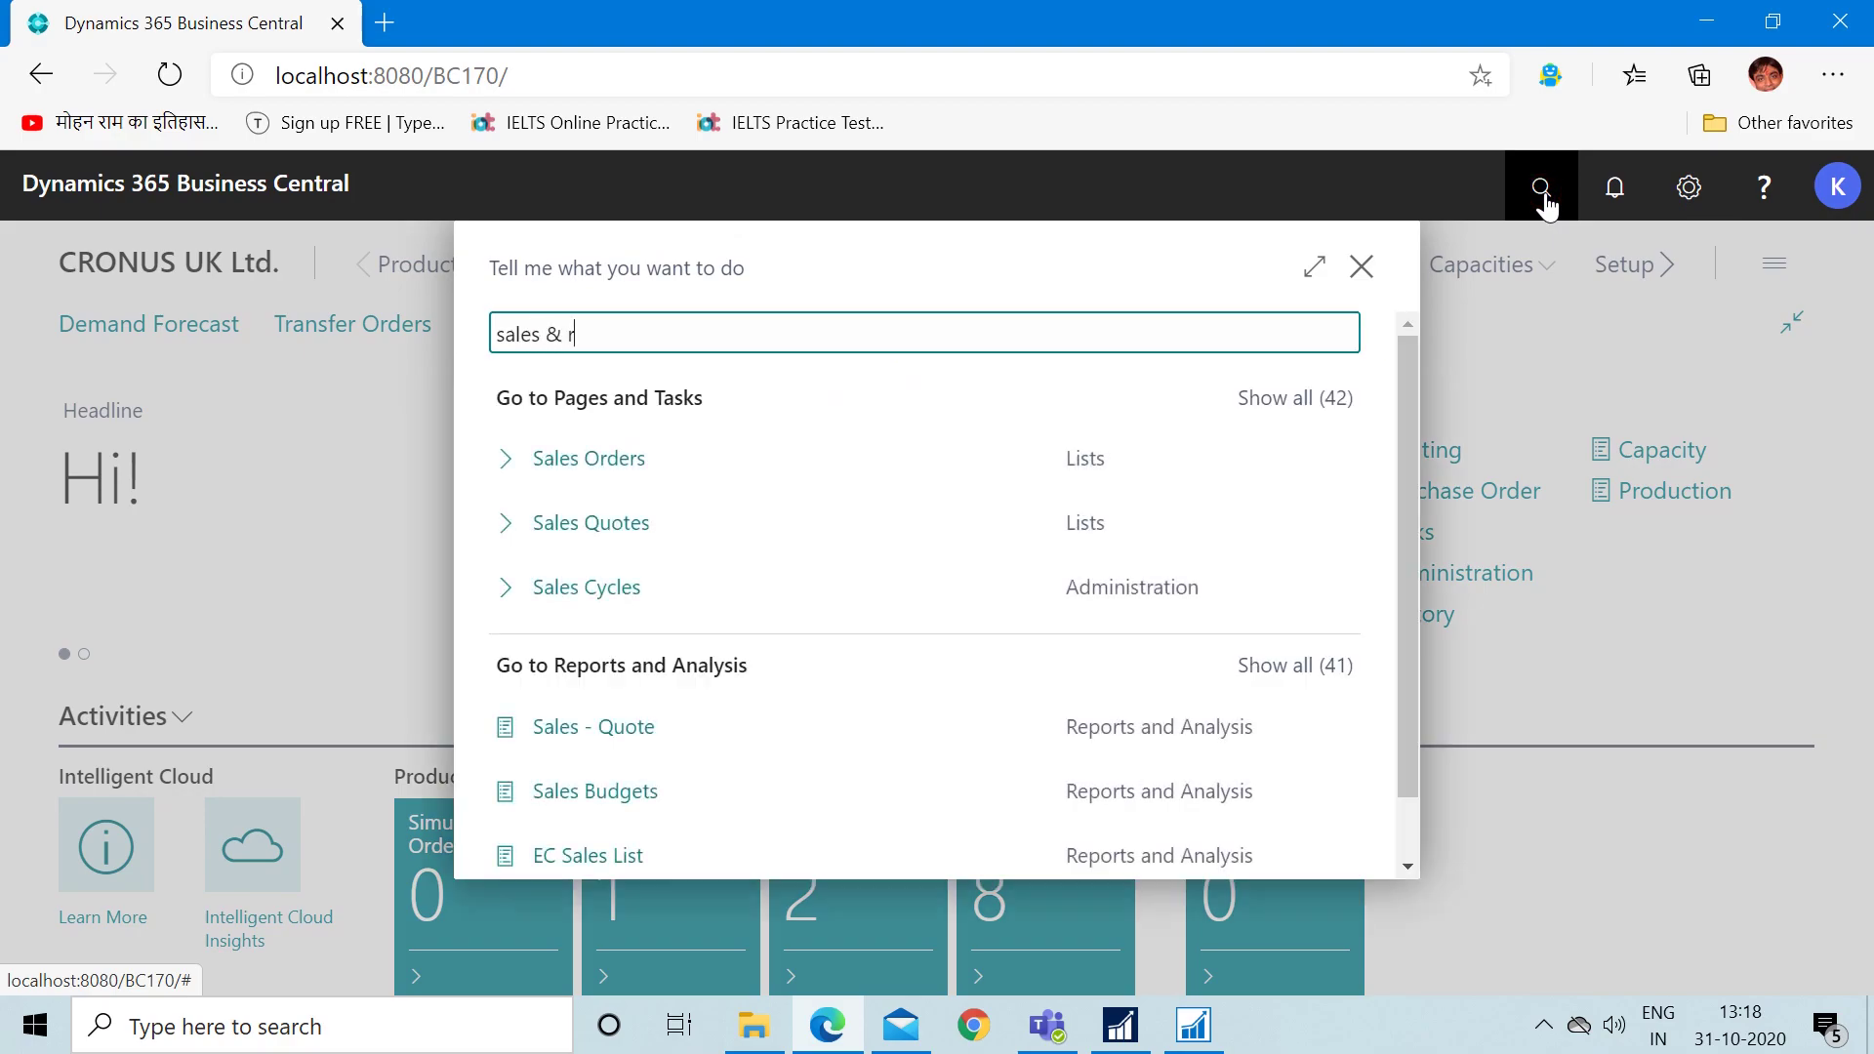
pyautogui.press('Down')
pyautogui.press('Down')
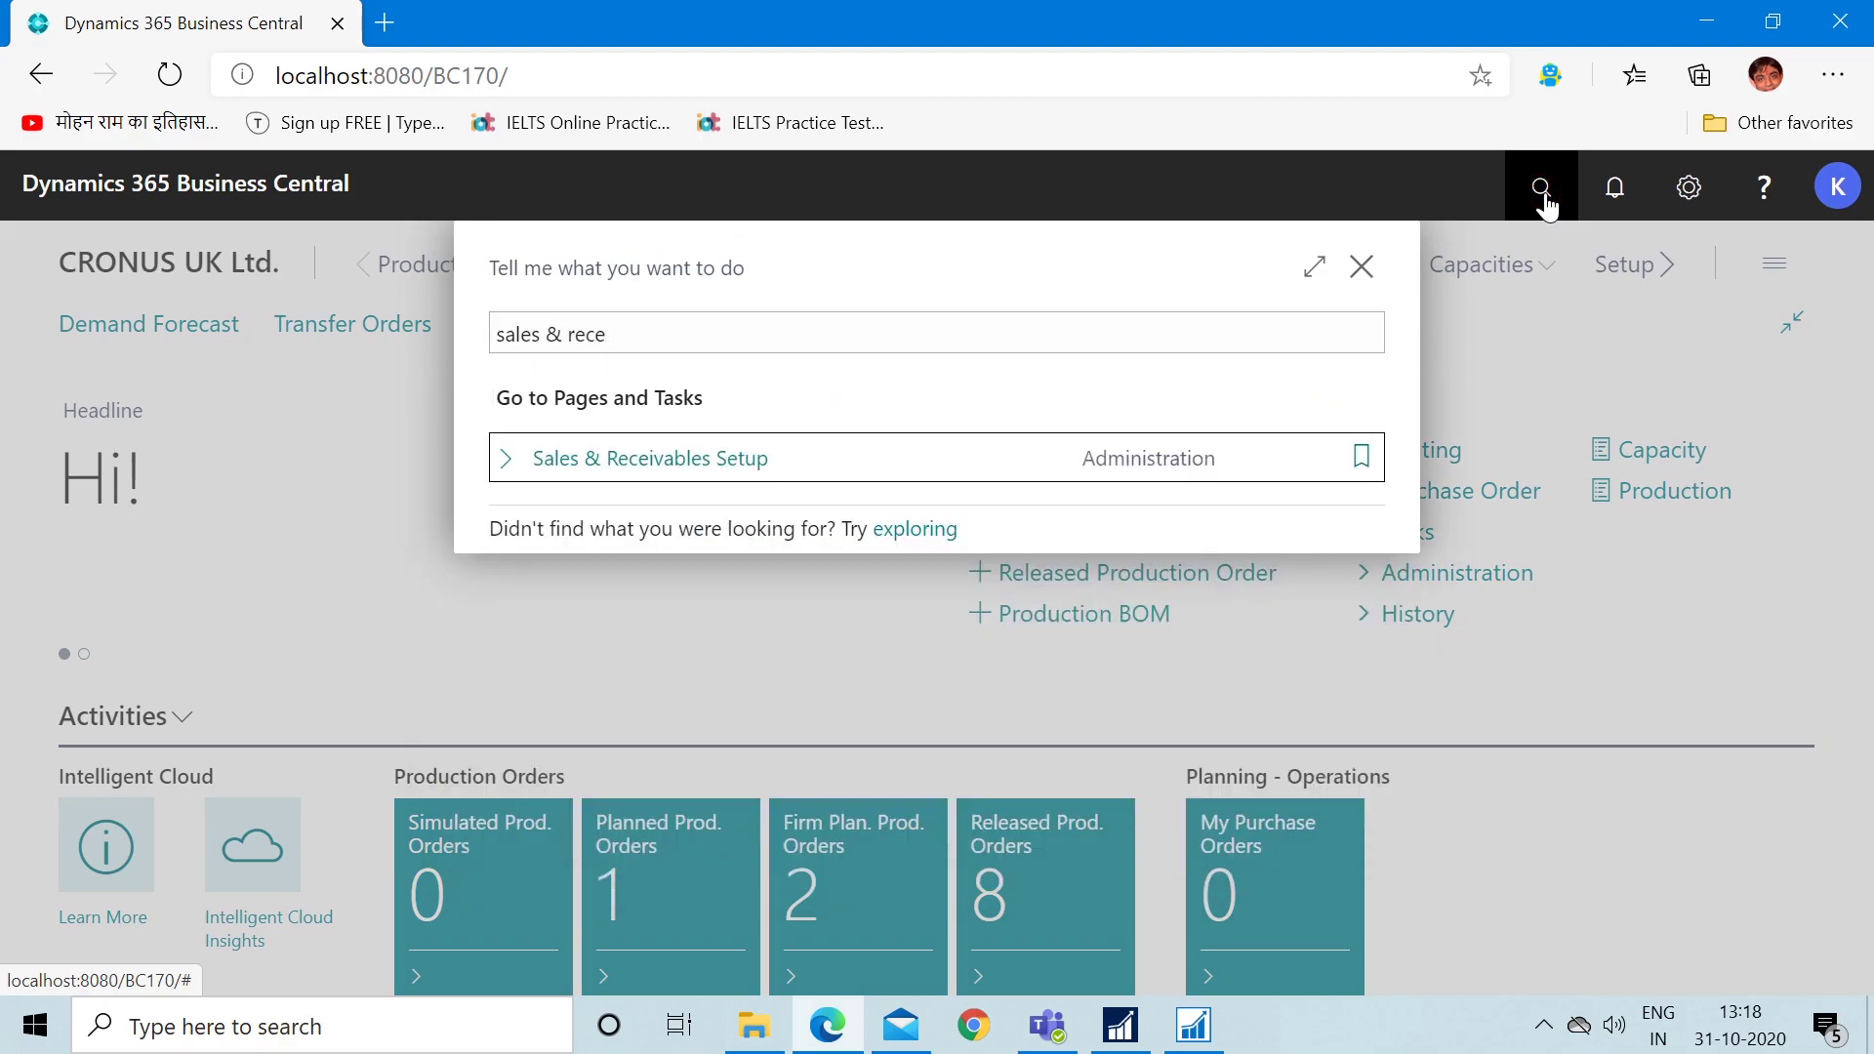
pyautogui.press('Return')
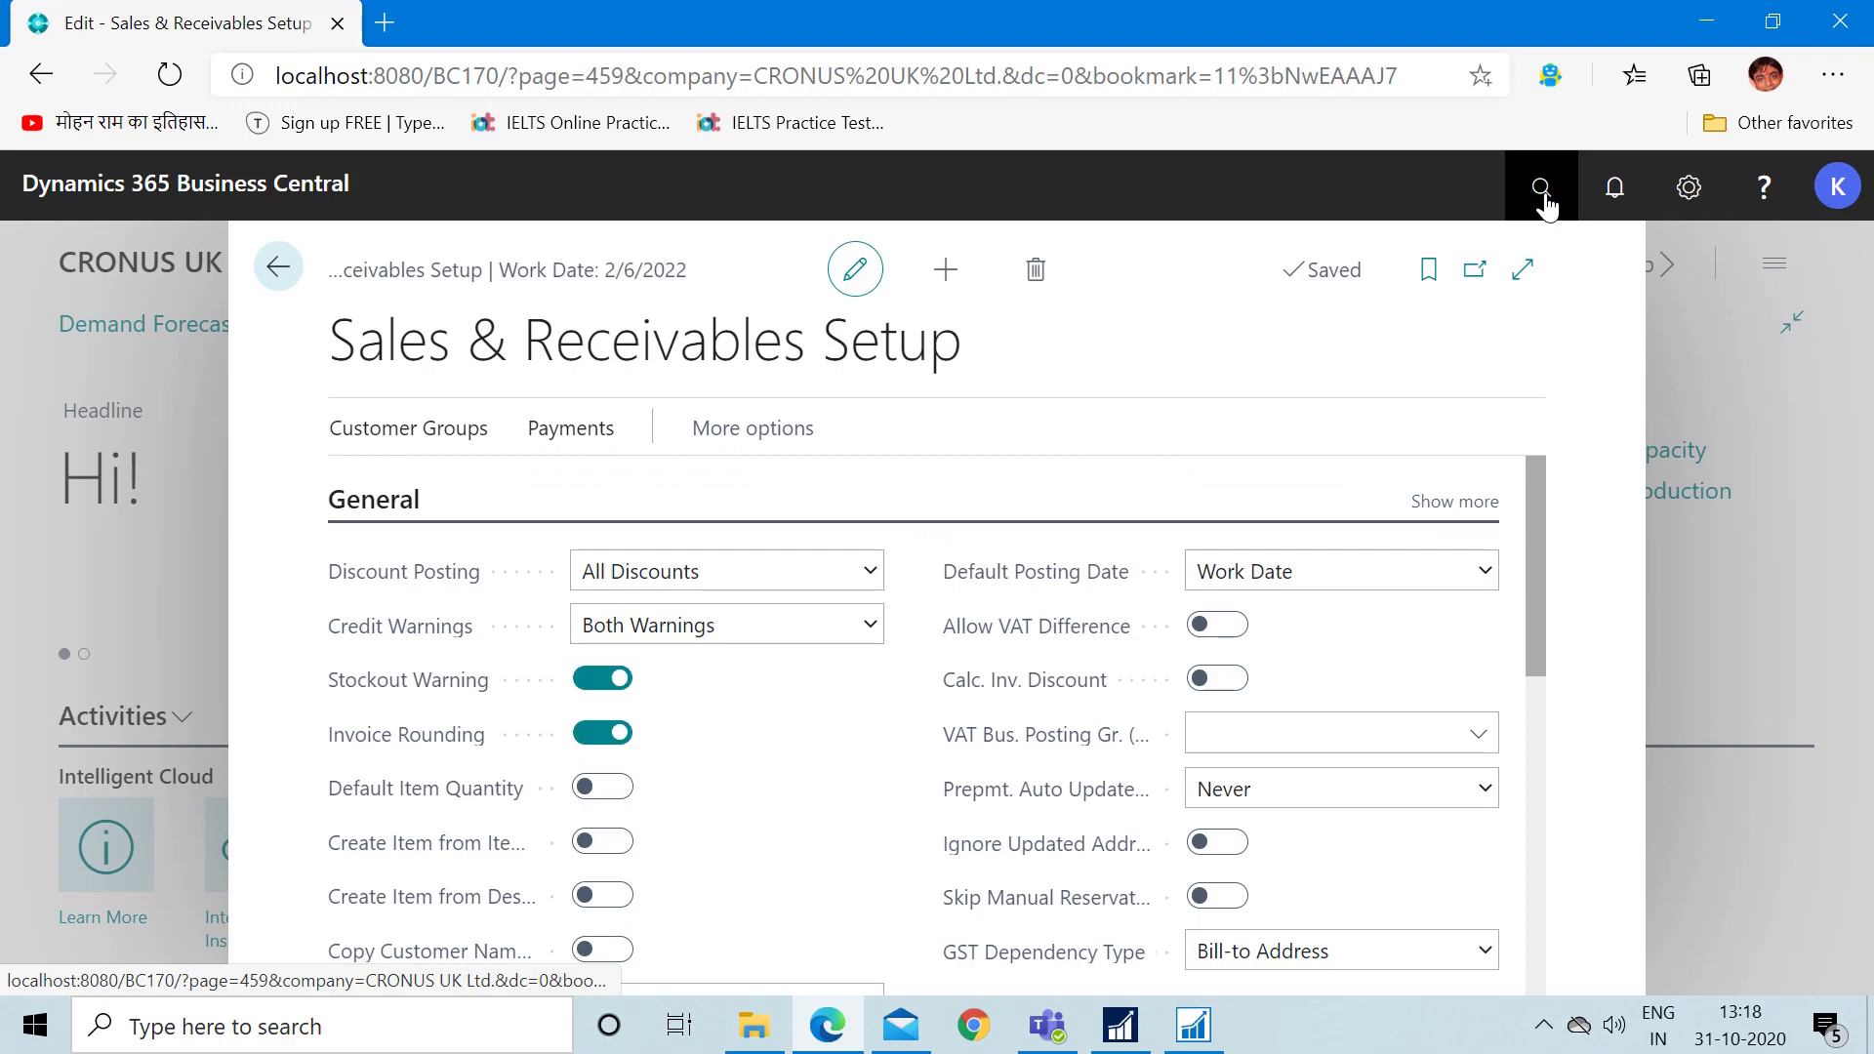
# - Turn on Calc. Inv. Discount in the general sales and receivables settings and close the setup page
pyautogui.moveTo(1544, 492); pyautogui.dragTo(1544, 501)
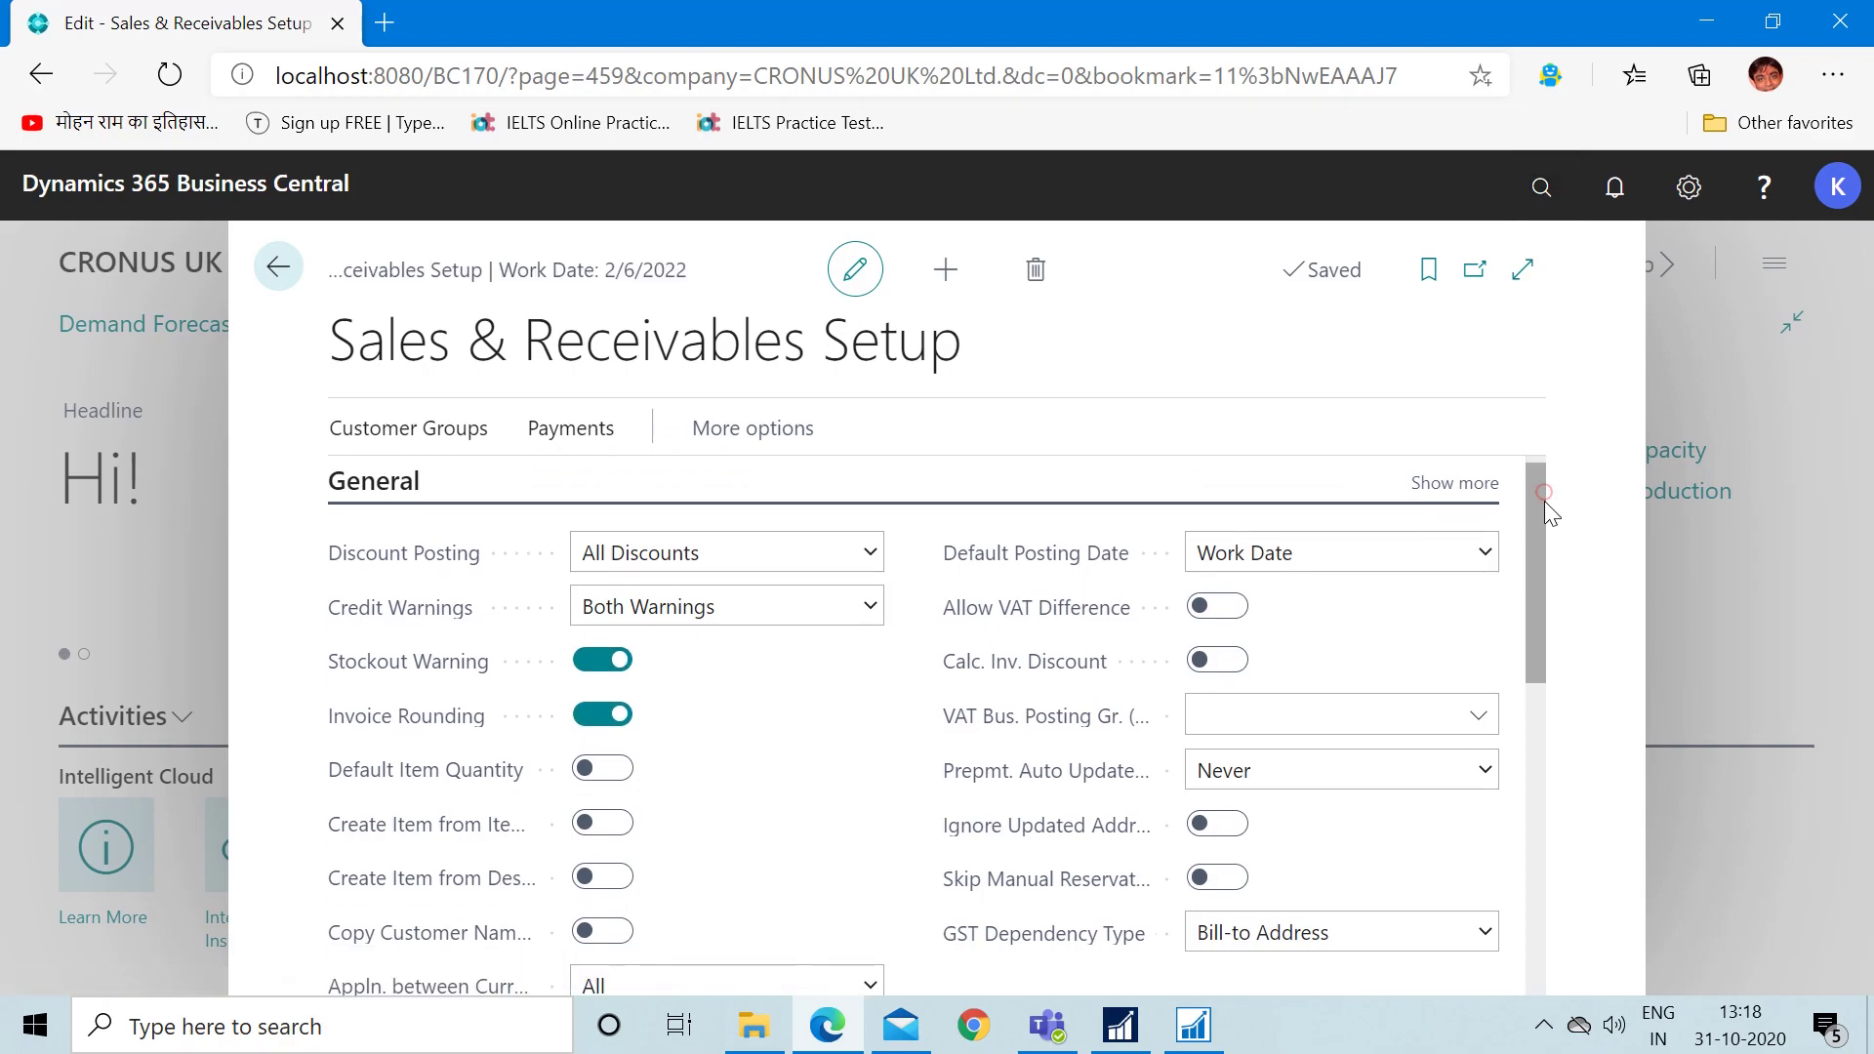
pyautogui.click(1022, 674)
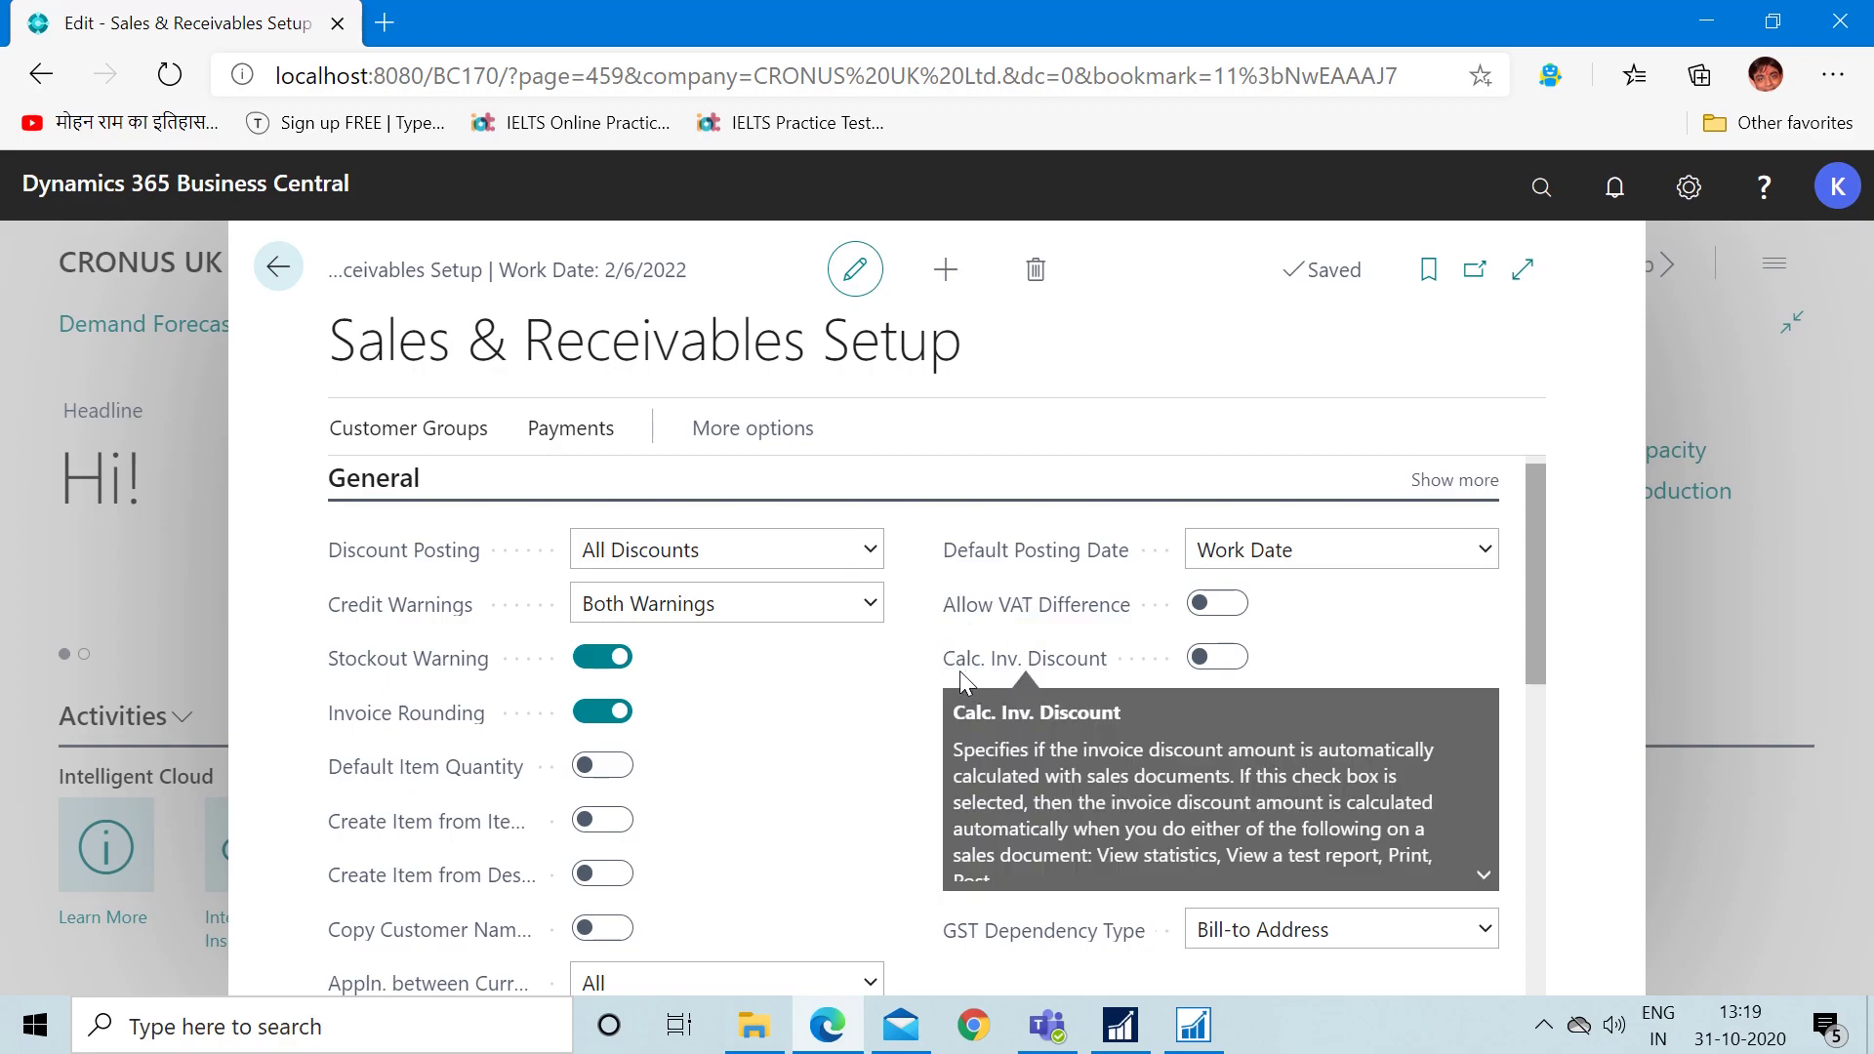
pyautogui.click(1241, 661)
pyautogui.click(1201, 670)
pyautogui.click(1233, 662)
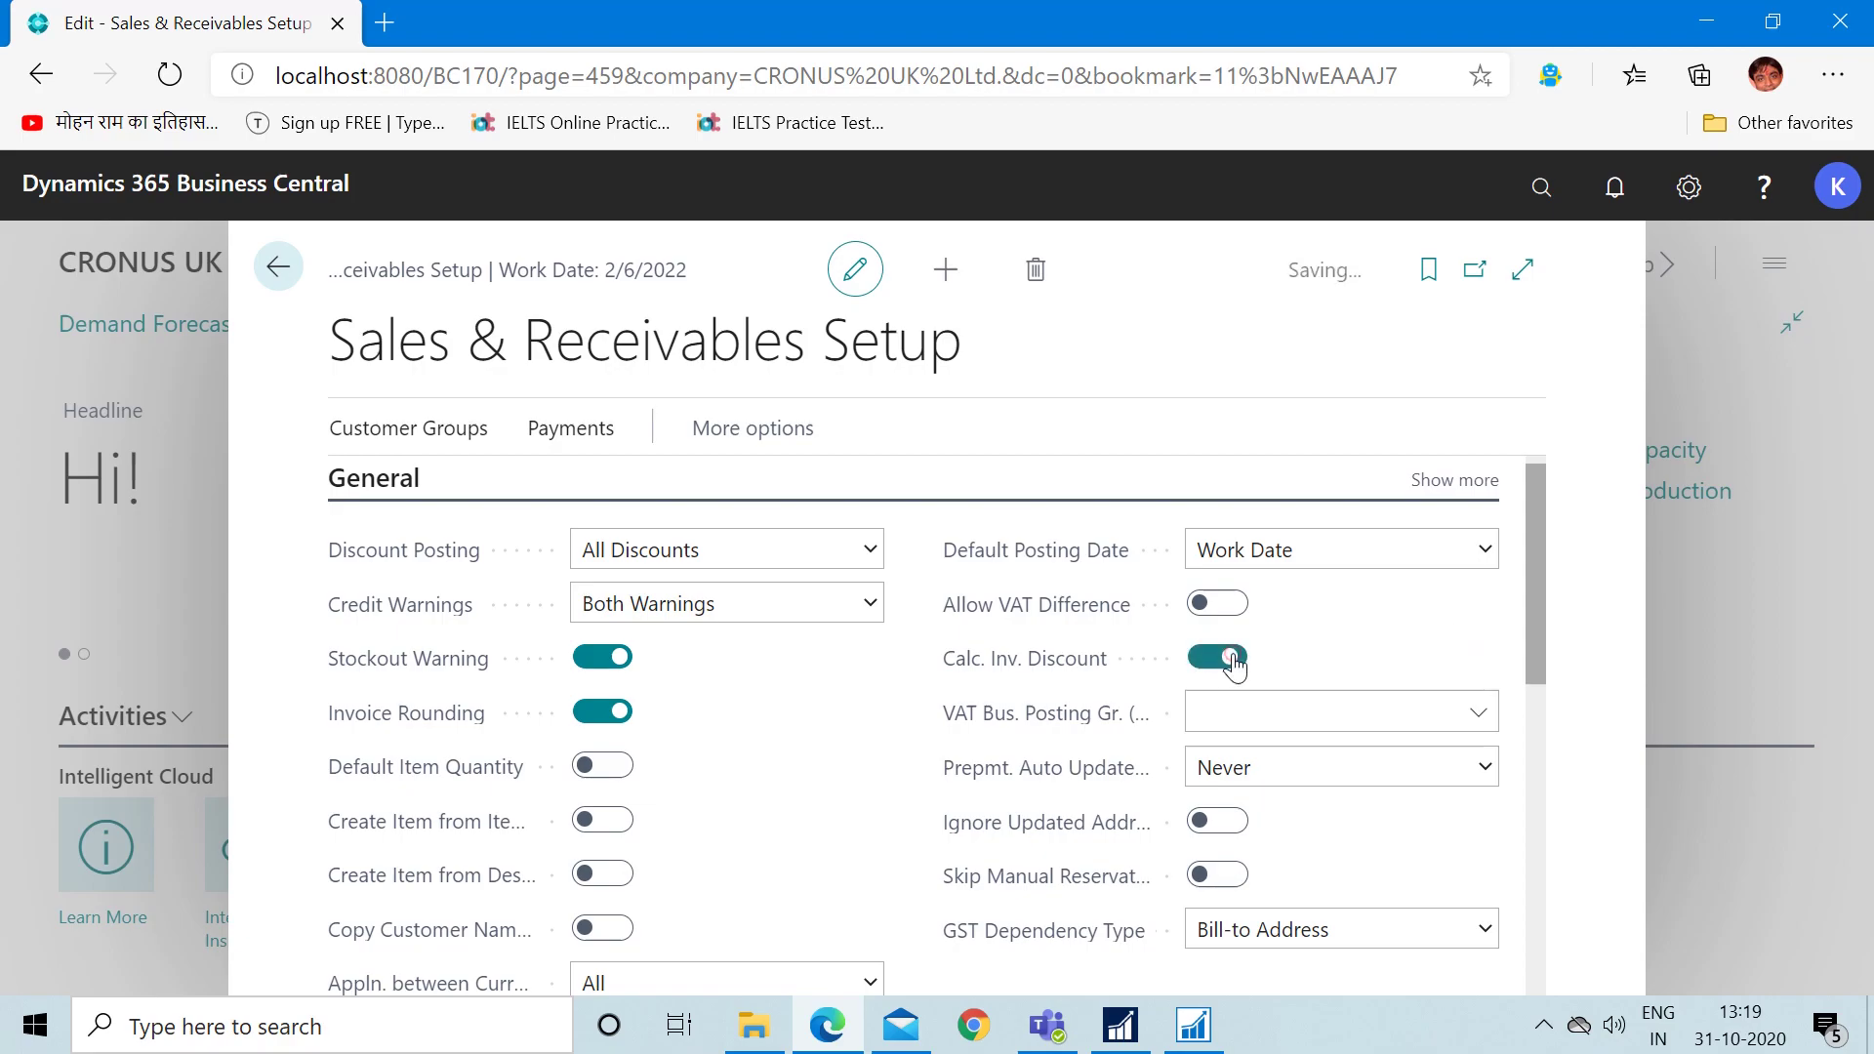
pyautogui.click(281, 281)
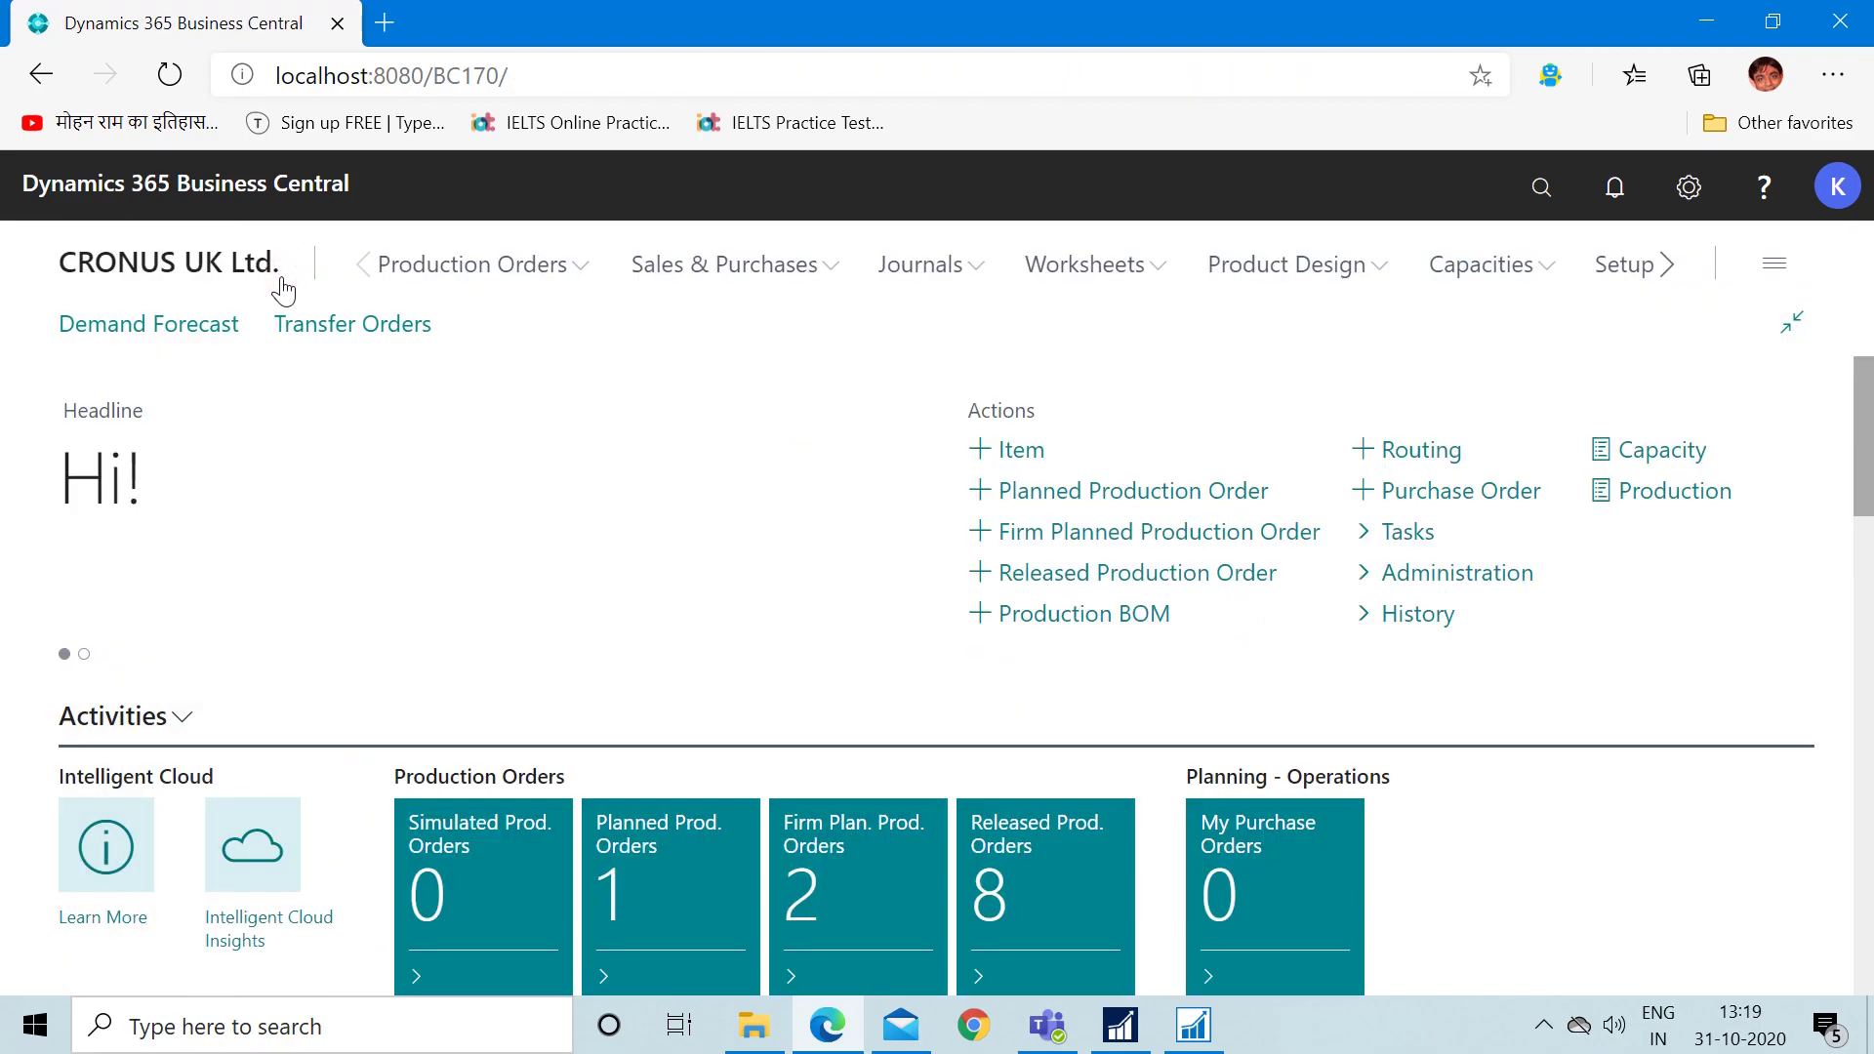
# - Find the Customers list and open the customer card of The Cannon Group PLC
pyautogui.click(1542, 202)
pyautogui.write('custome')
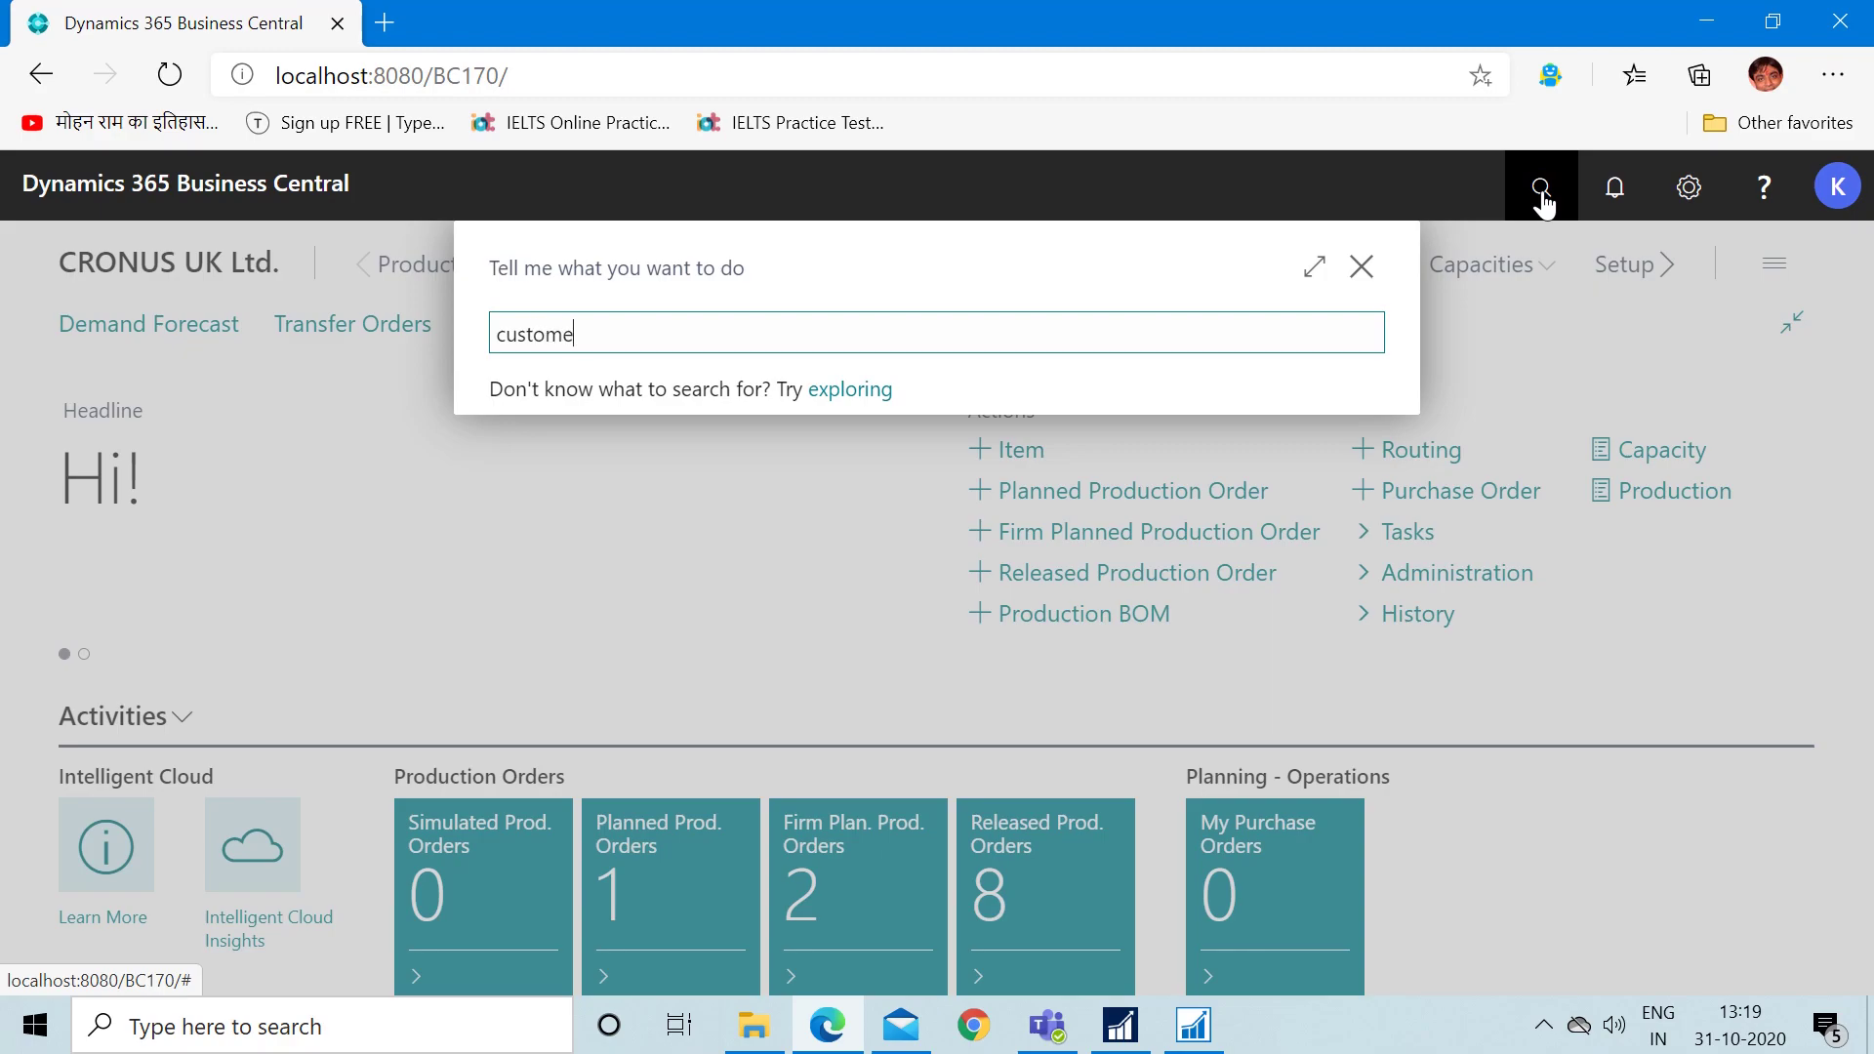
pyautogui.write('r')
pyautogui.press('Down')
pyautogui.press('Down')
pyautogui.press('Down')
pyautogui.press('Down')
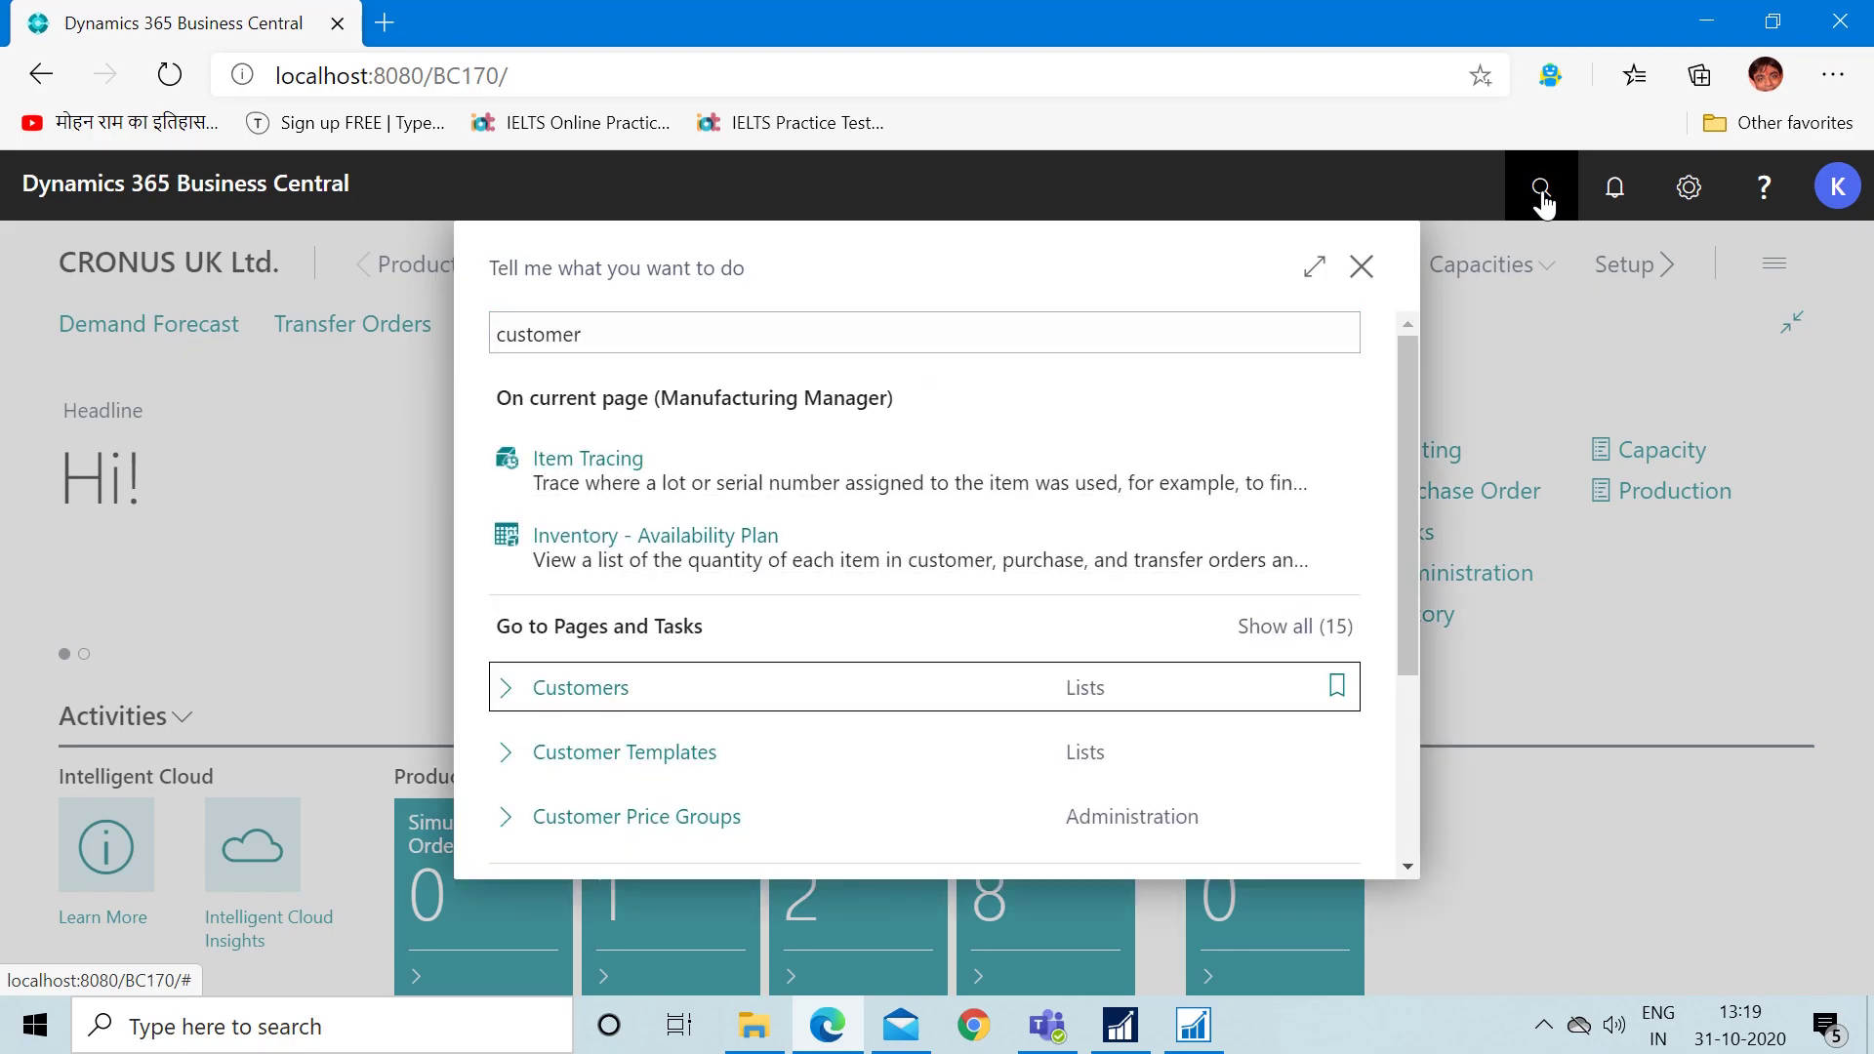
pyautogui.press('Return')
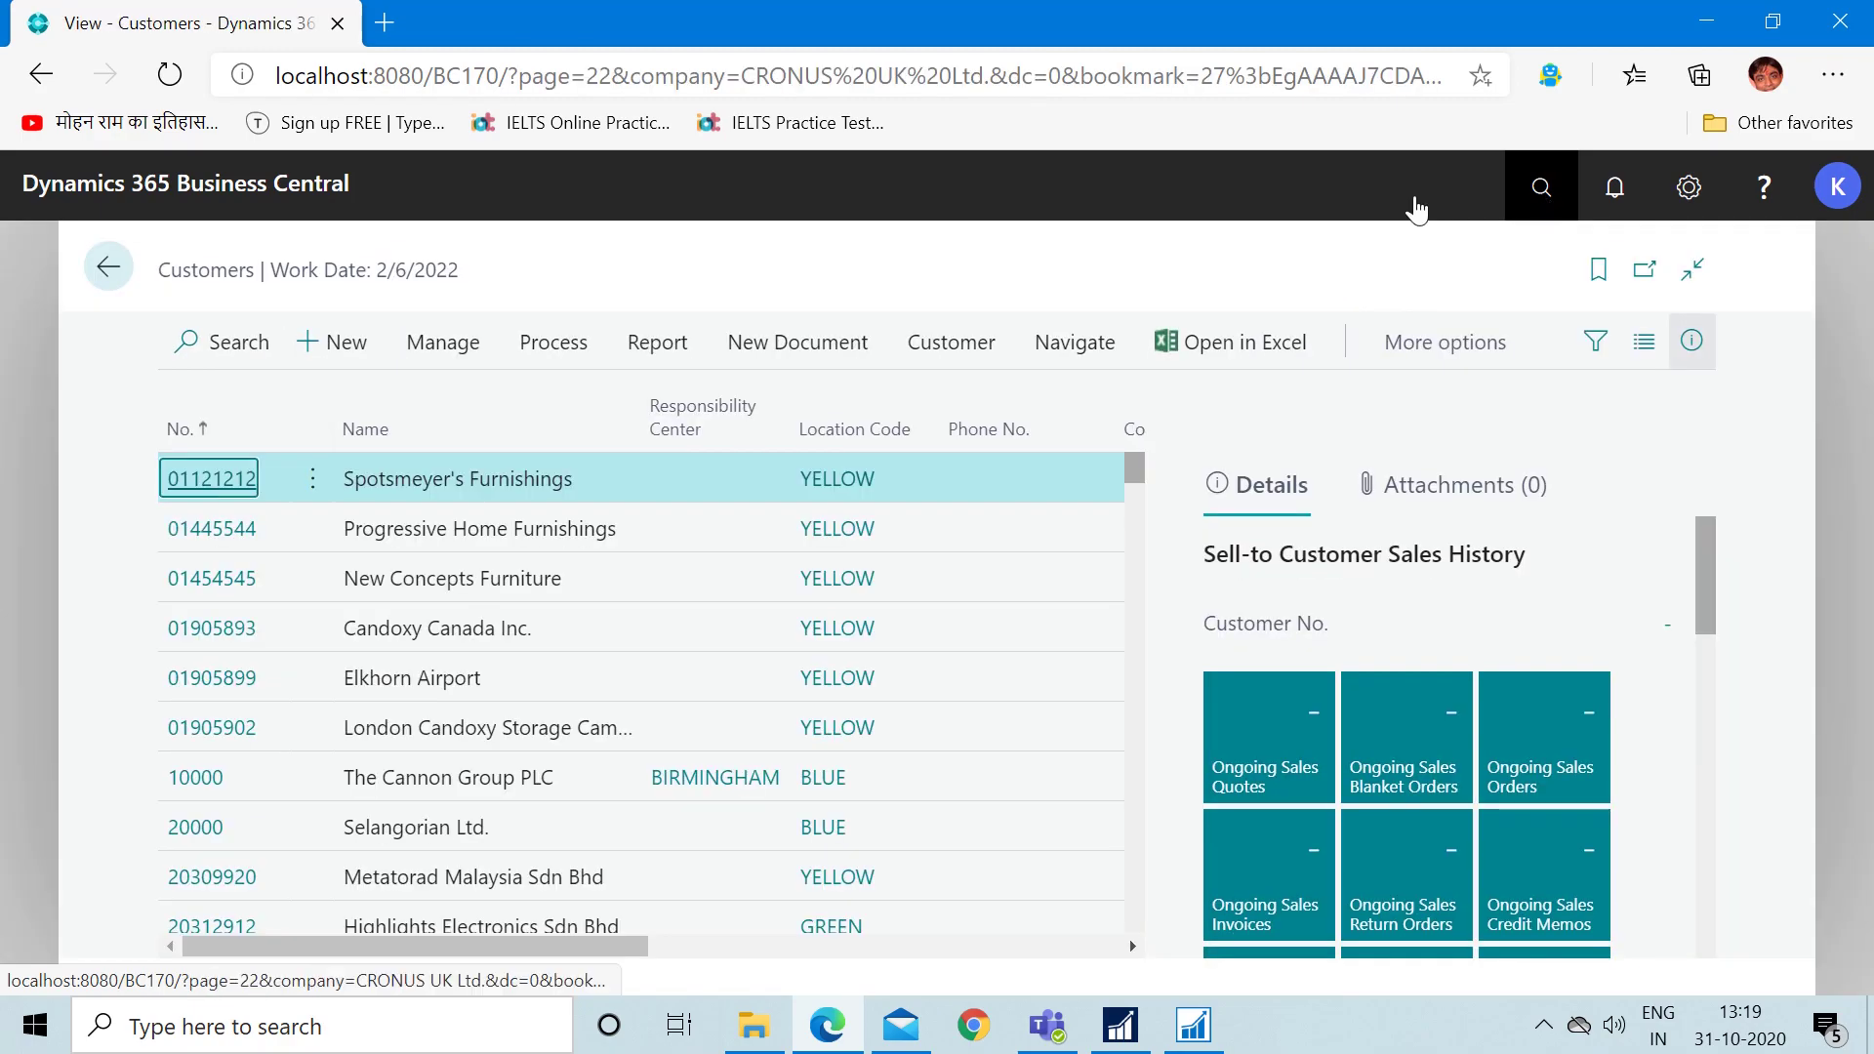
pyautogui.click(209, 781)
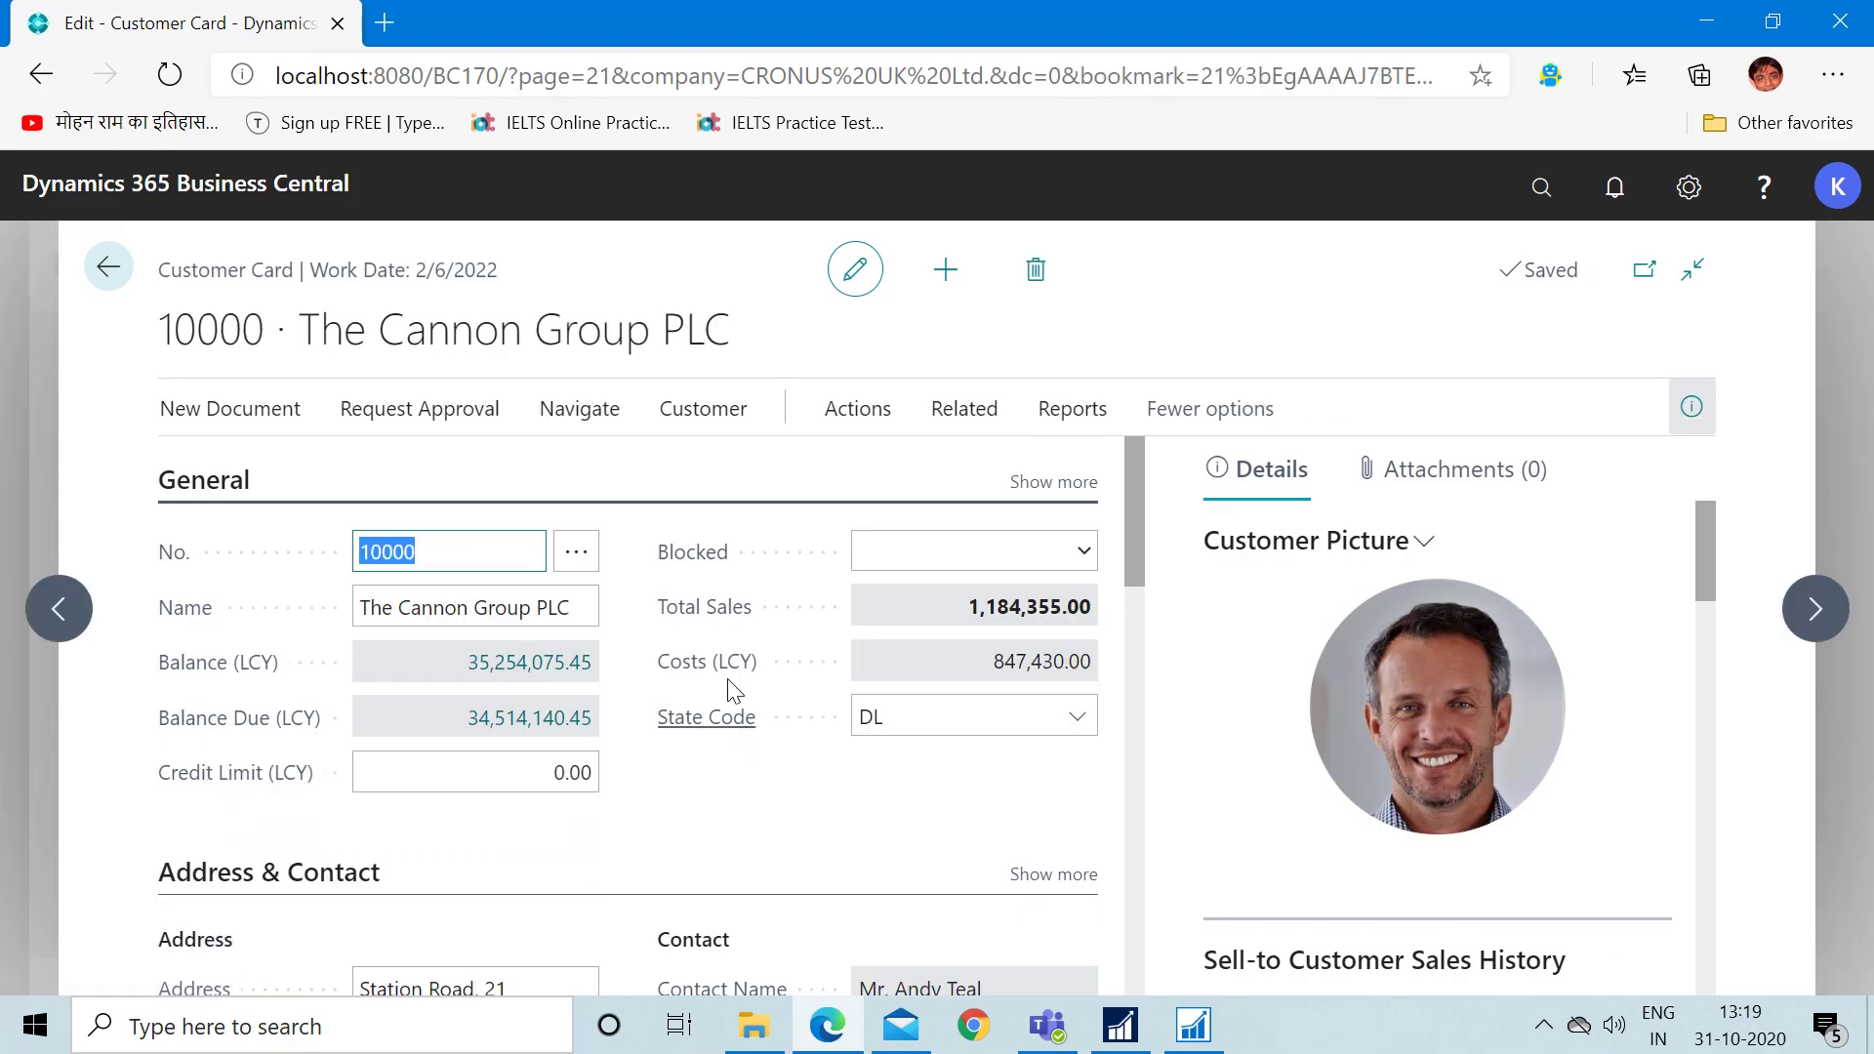
# - Examine the Invoice Disc. Code among the prices and discounts in the card's Invoicing section
pyautogui.moveTo(1138, 490); pyautogui.dragTo(1160, 735)
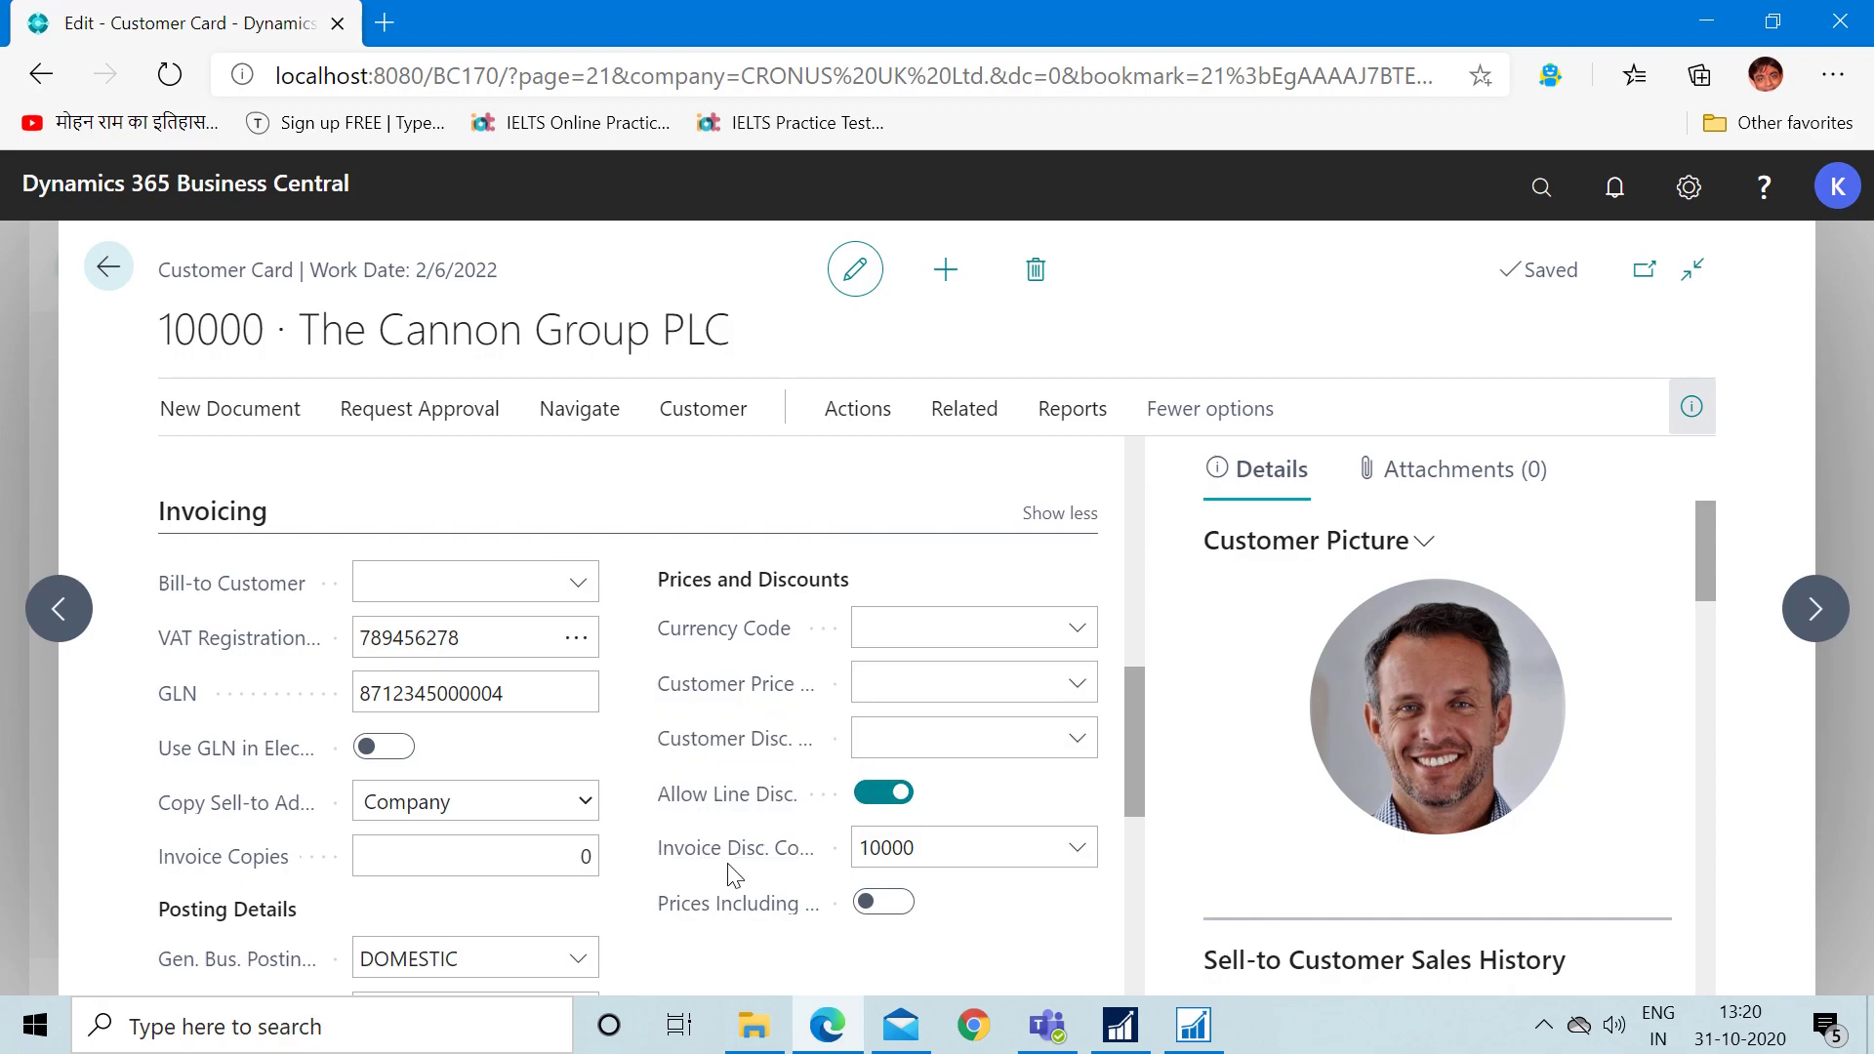
pyautogui.moveTo(697, 868)
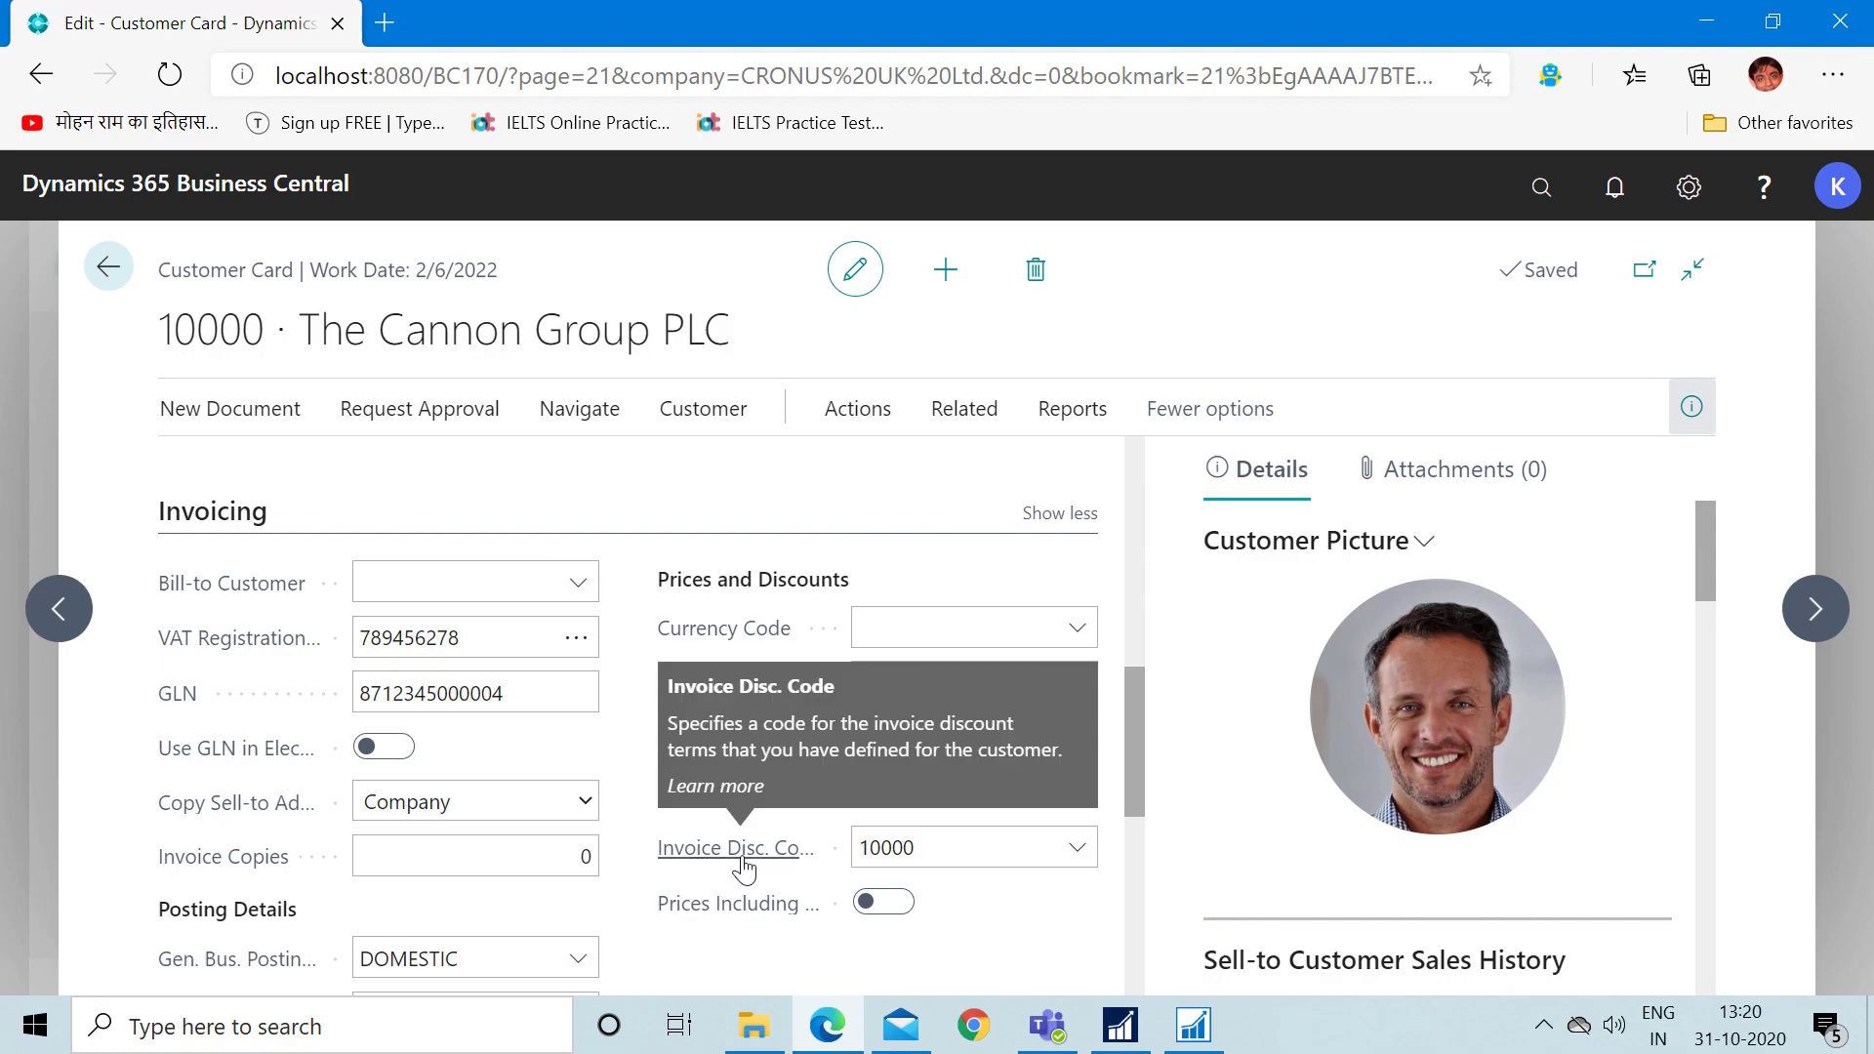
pyautogui.click(814, 858)
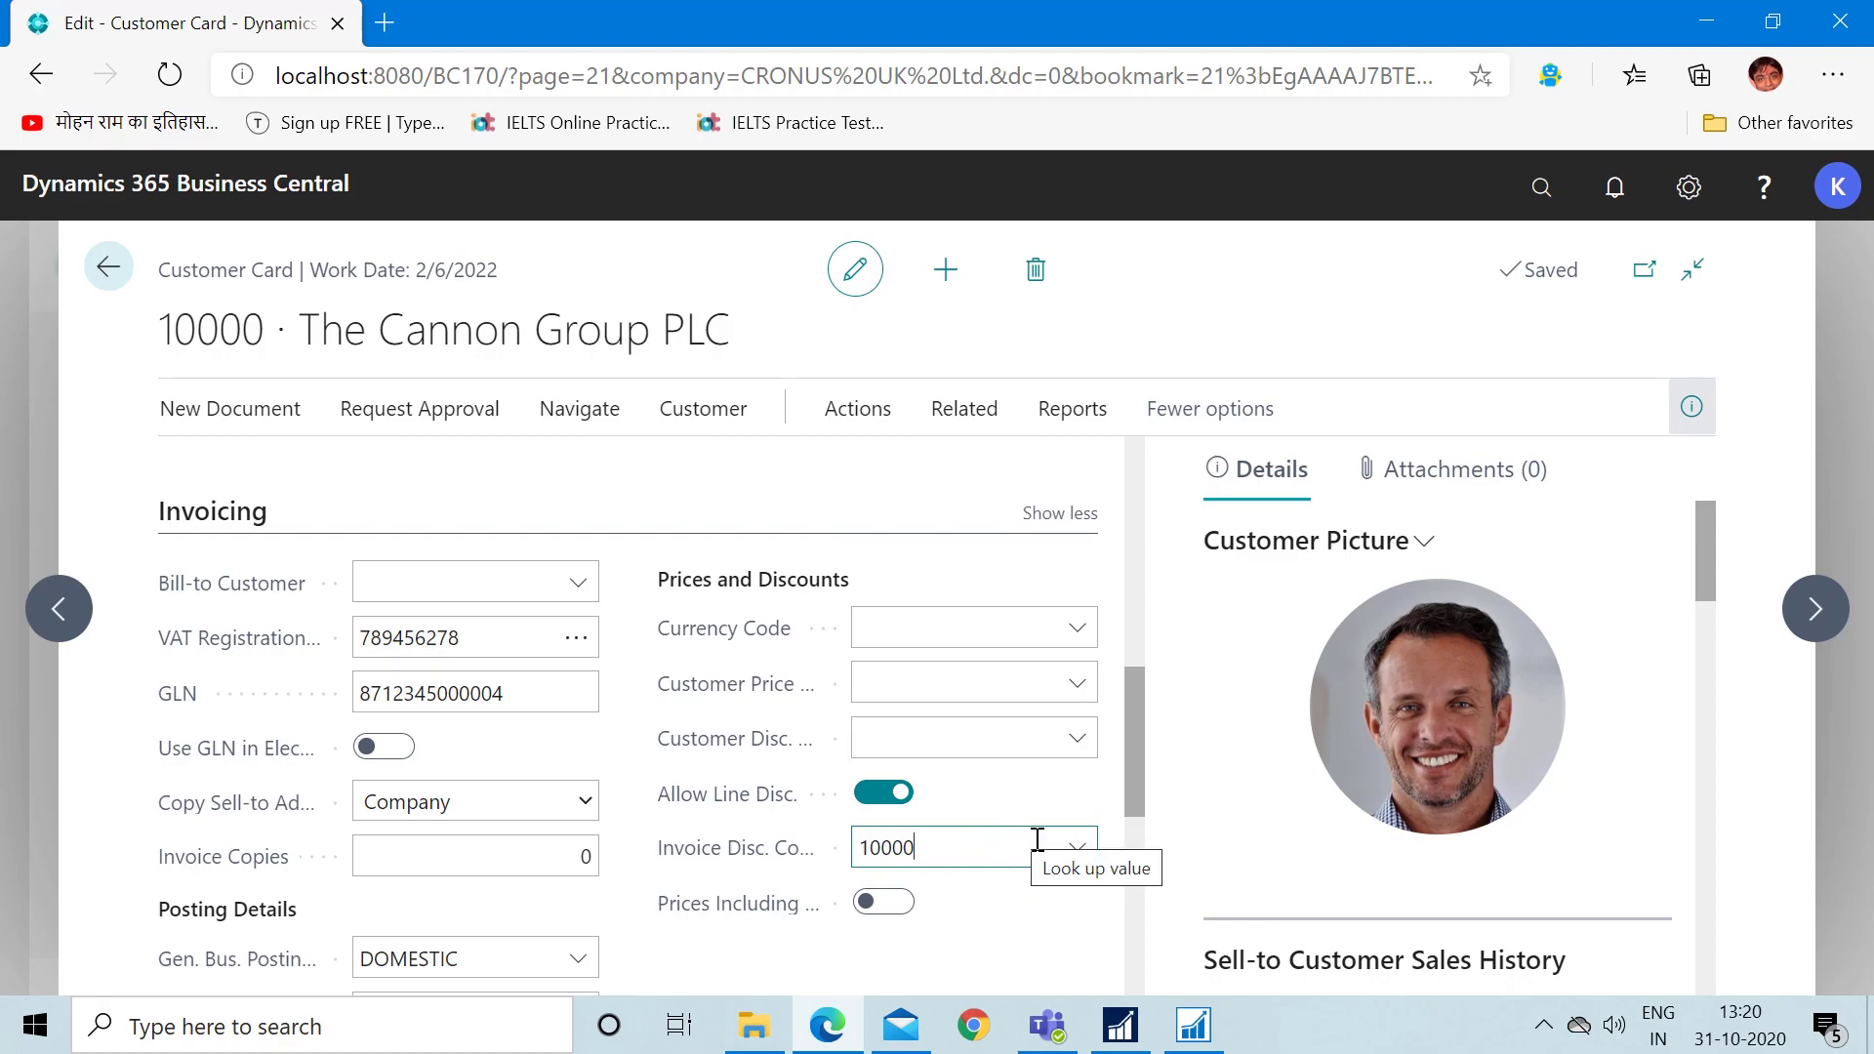
pyautogui.click(950, 847)
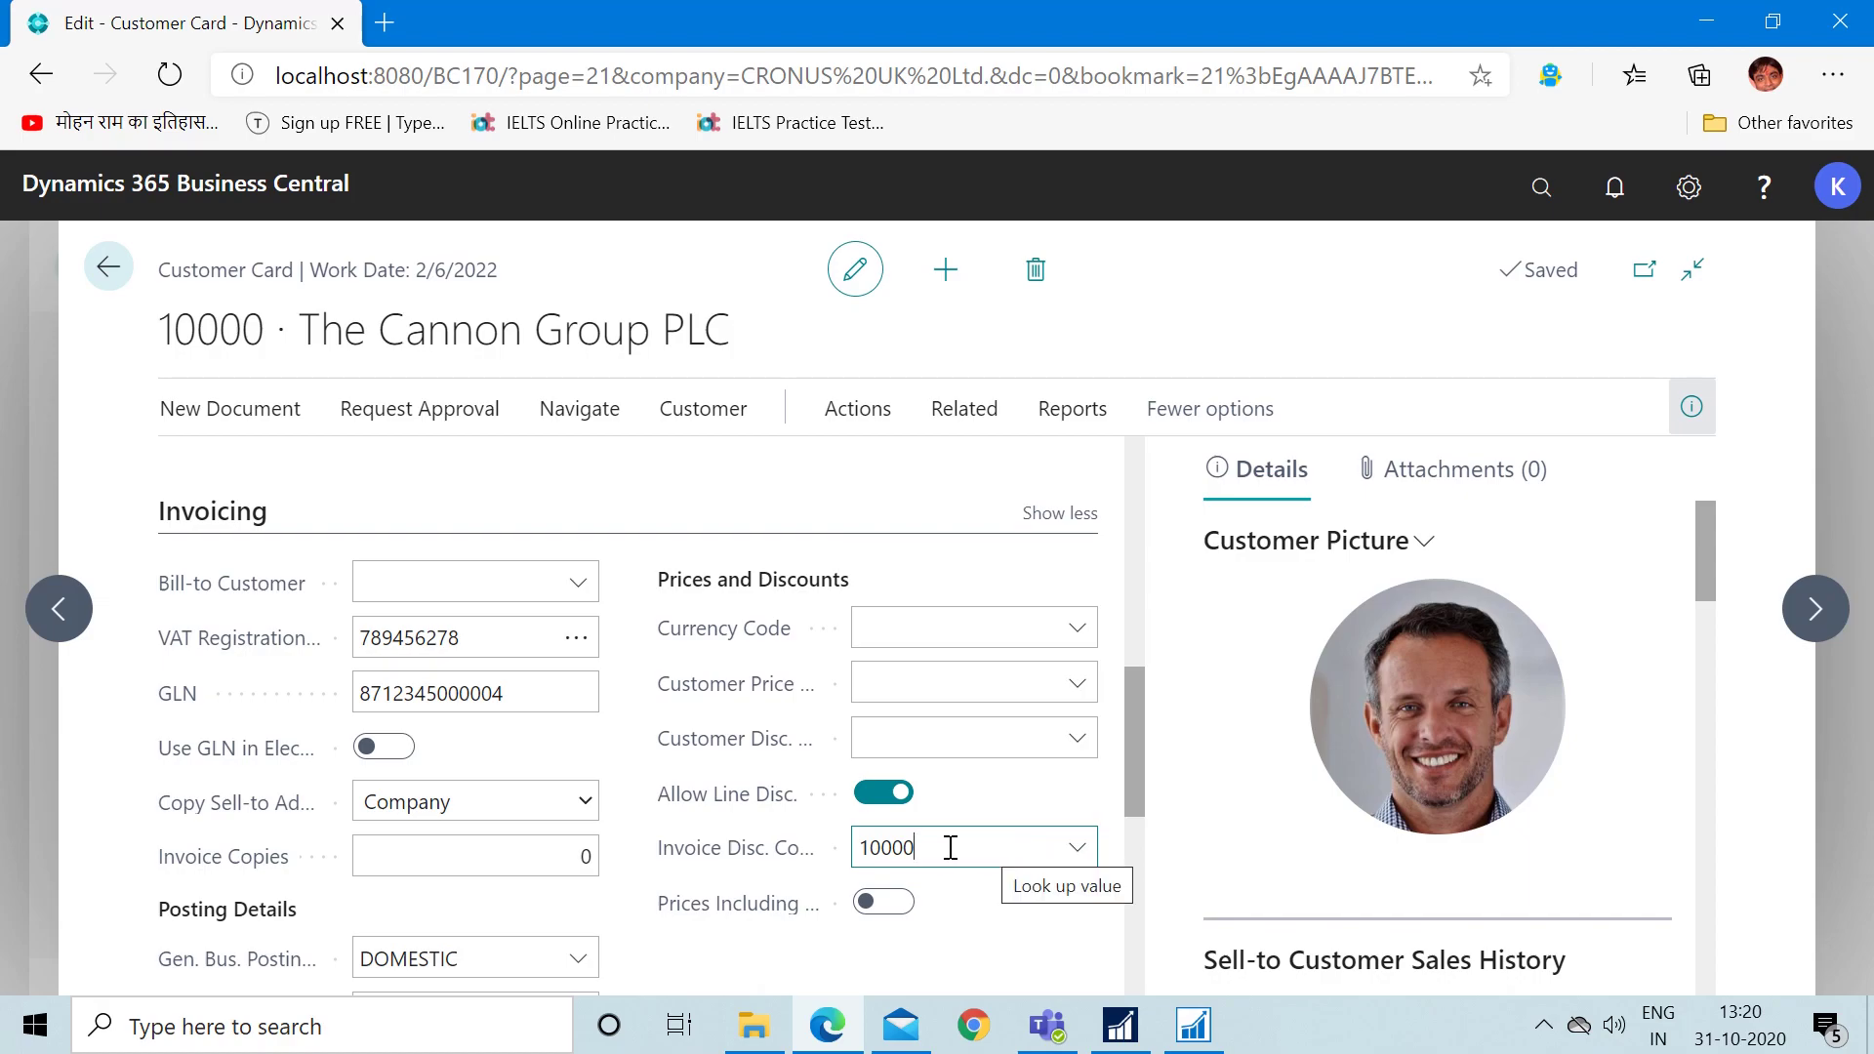
pyautogui.moveTo(950, 847); pyautogui.dragTo(883, 848)
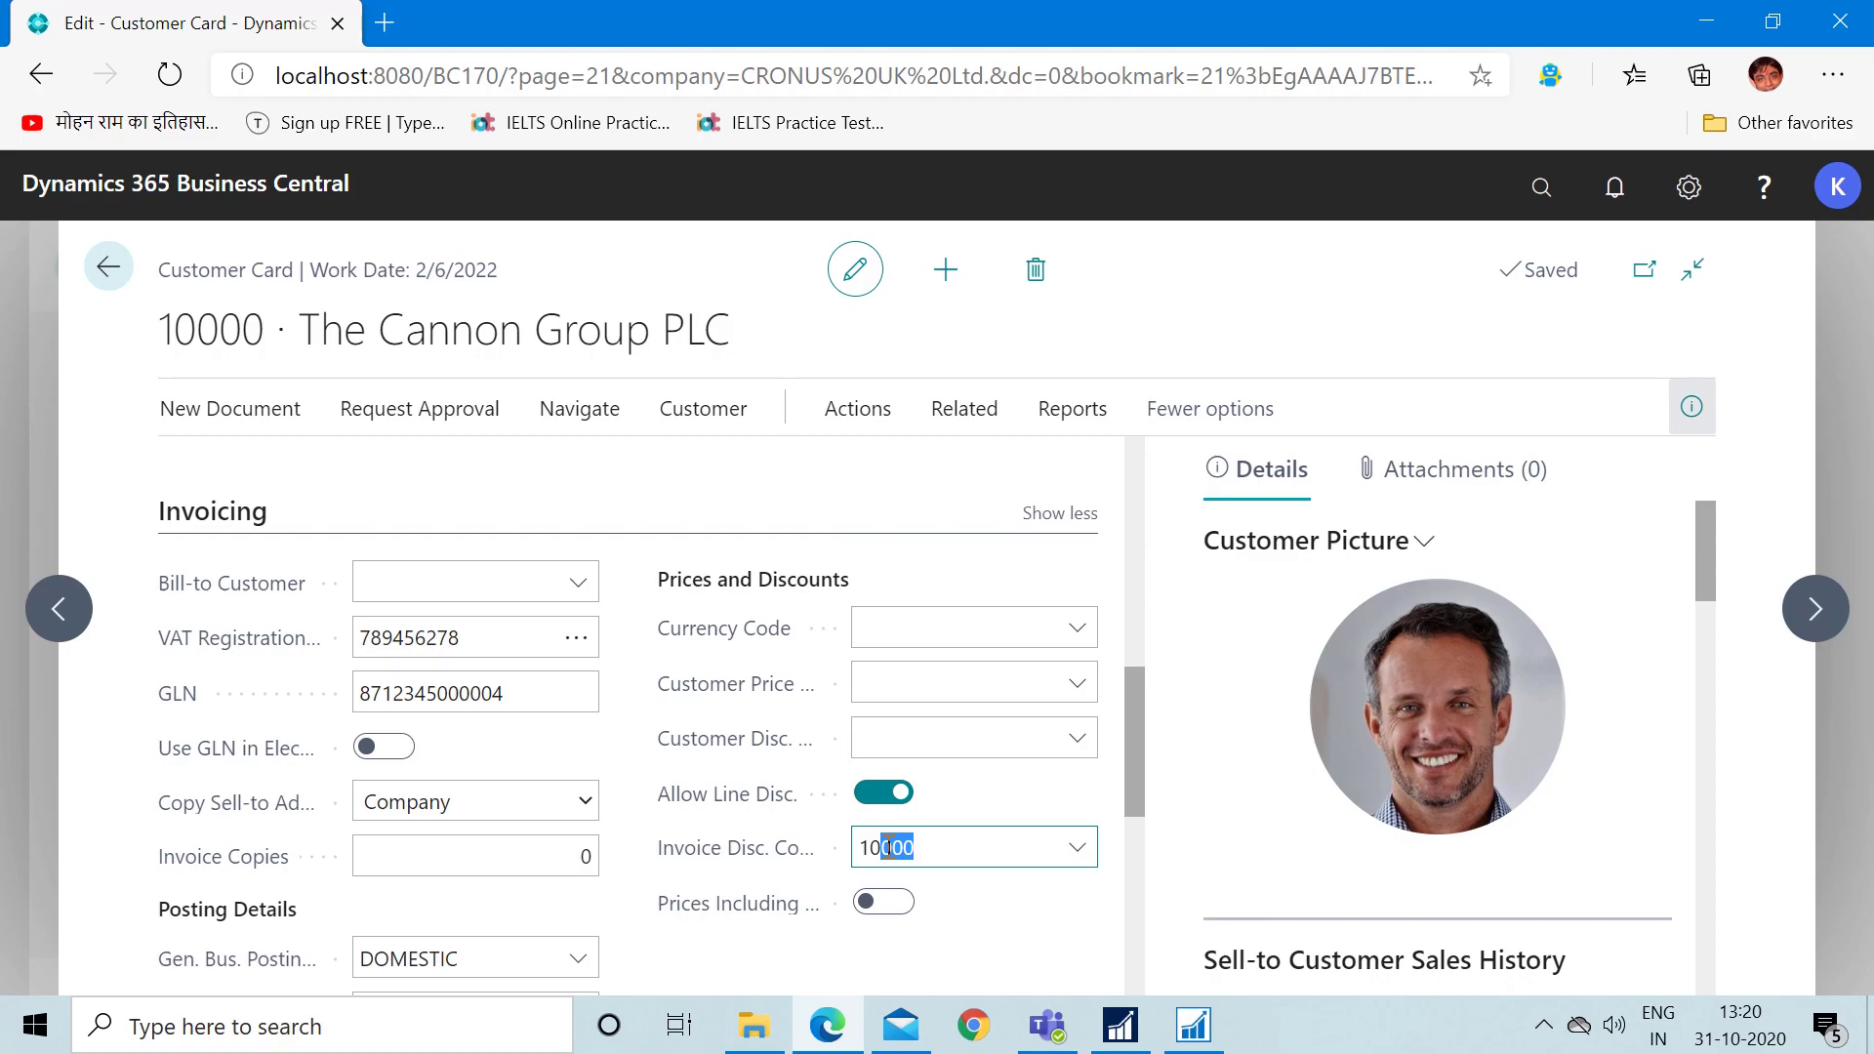
pyautogui.click(934, 845)
pyautogui.moveTo(931, 843); pyautogui.dragTo(846, 851)
# - Open the invoice discount terms related to The Cannon Group PLC
pyautogui.click(958, 416)
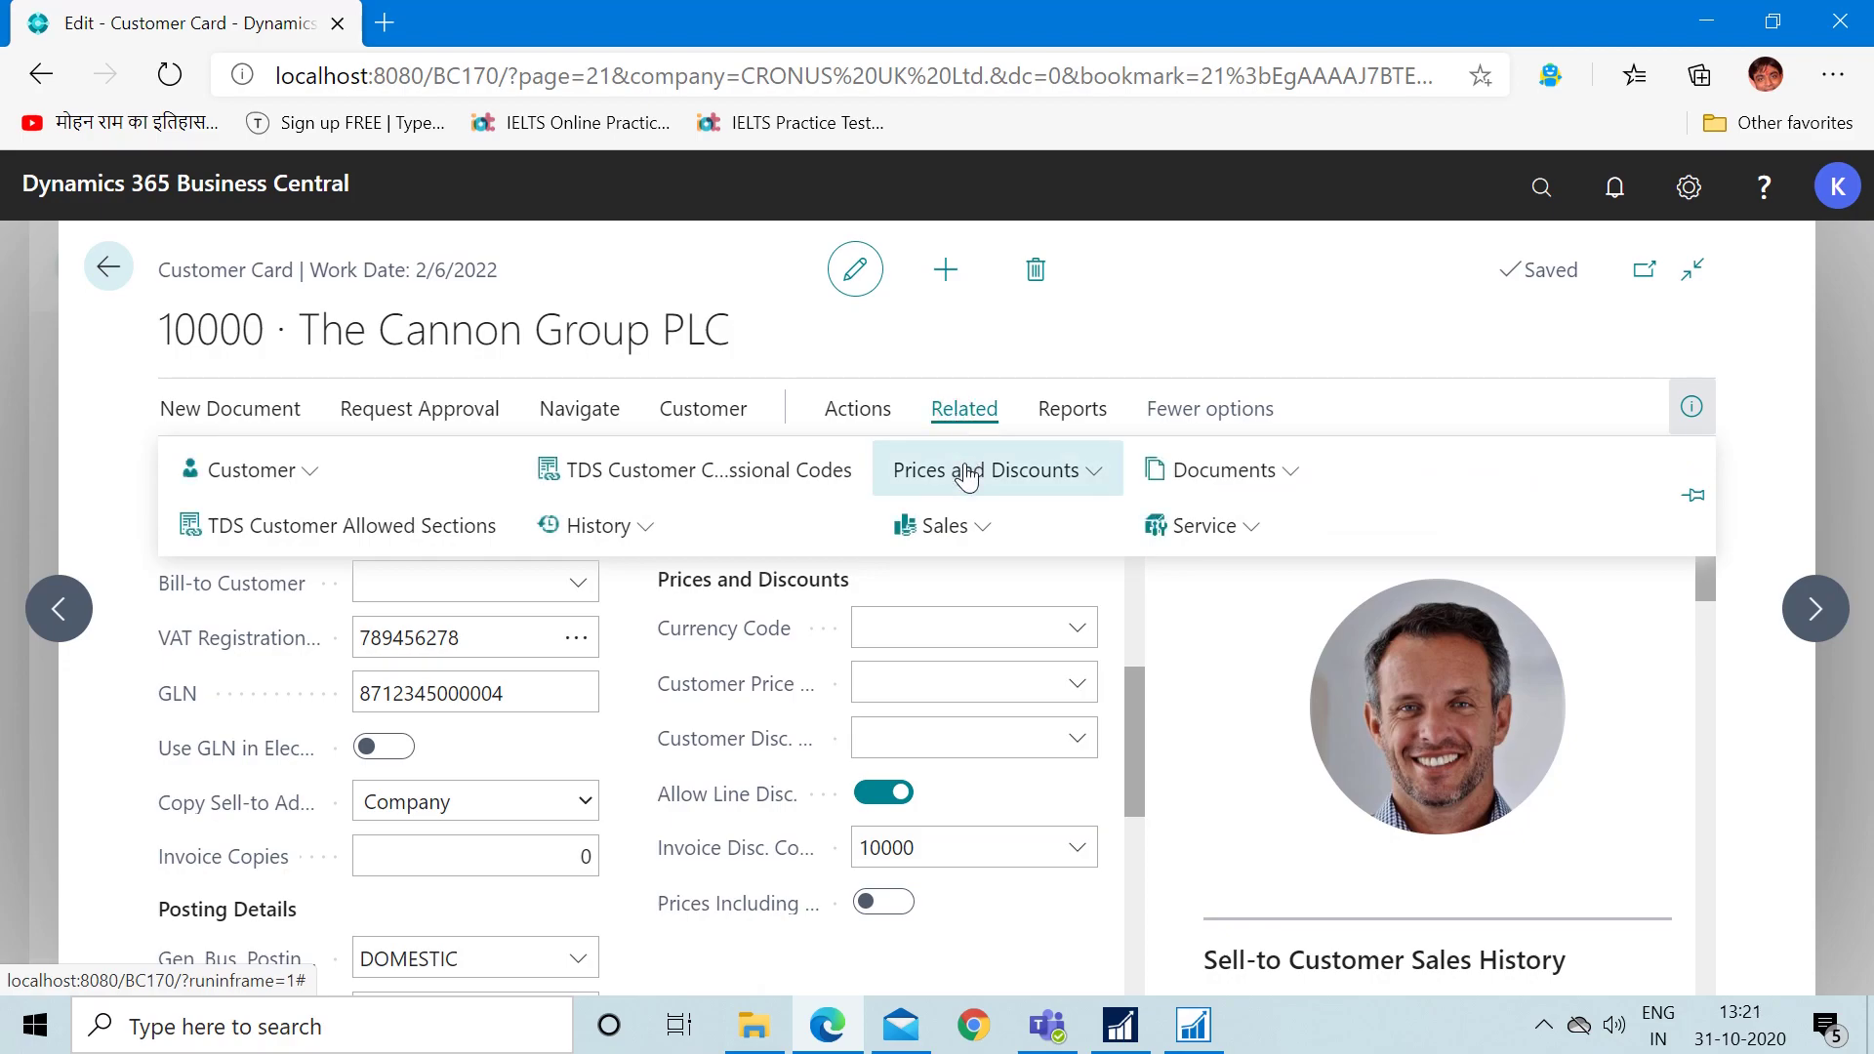
pyautogui.click(1071, 478)
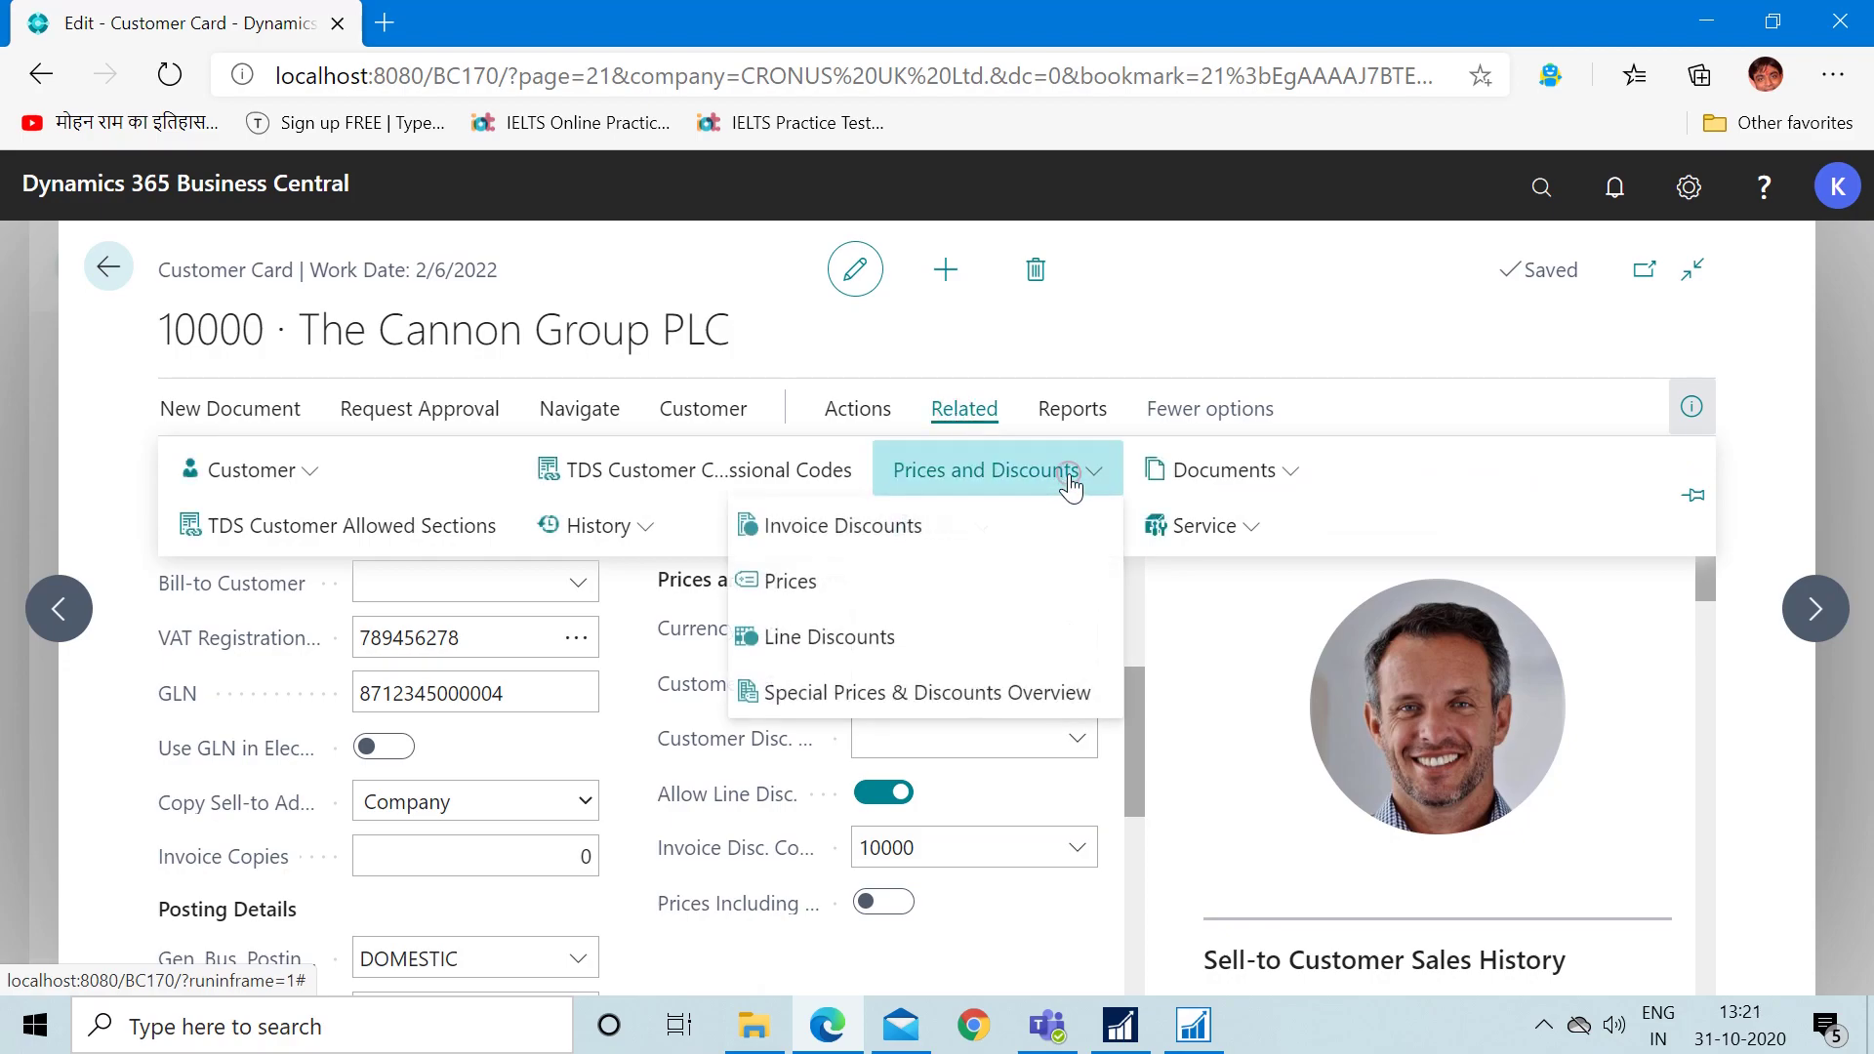
pyautogui.click(940, 535)
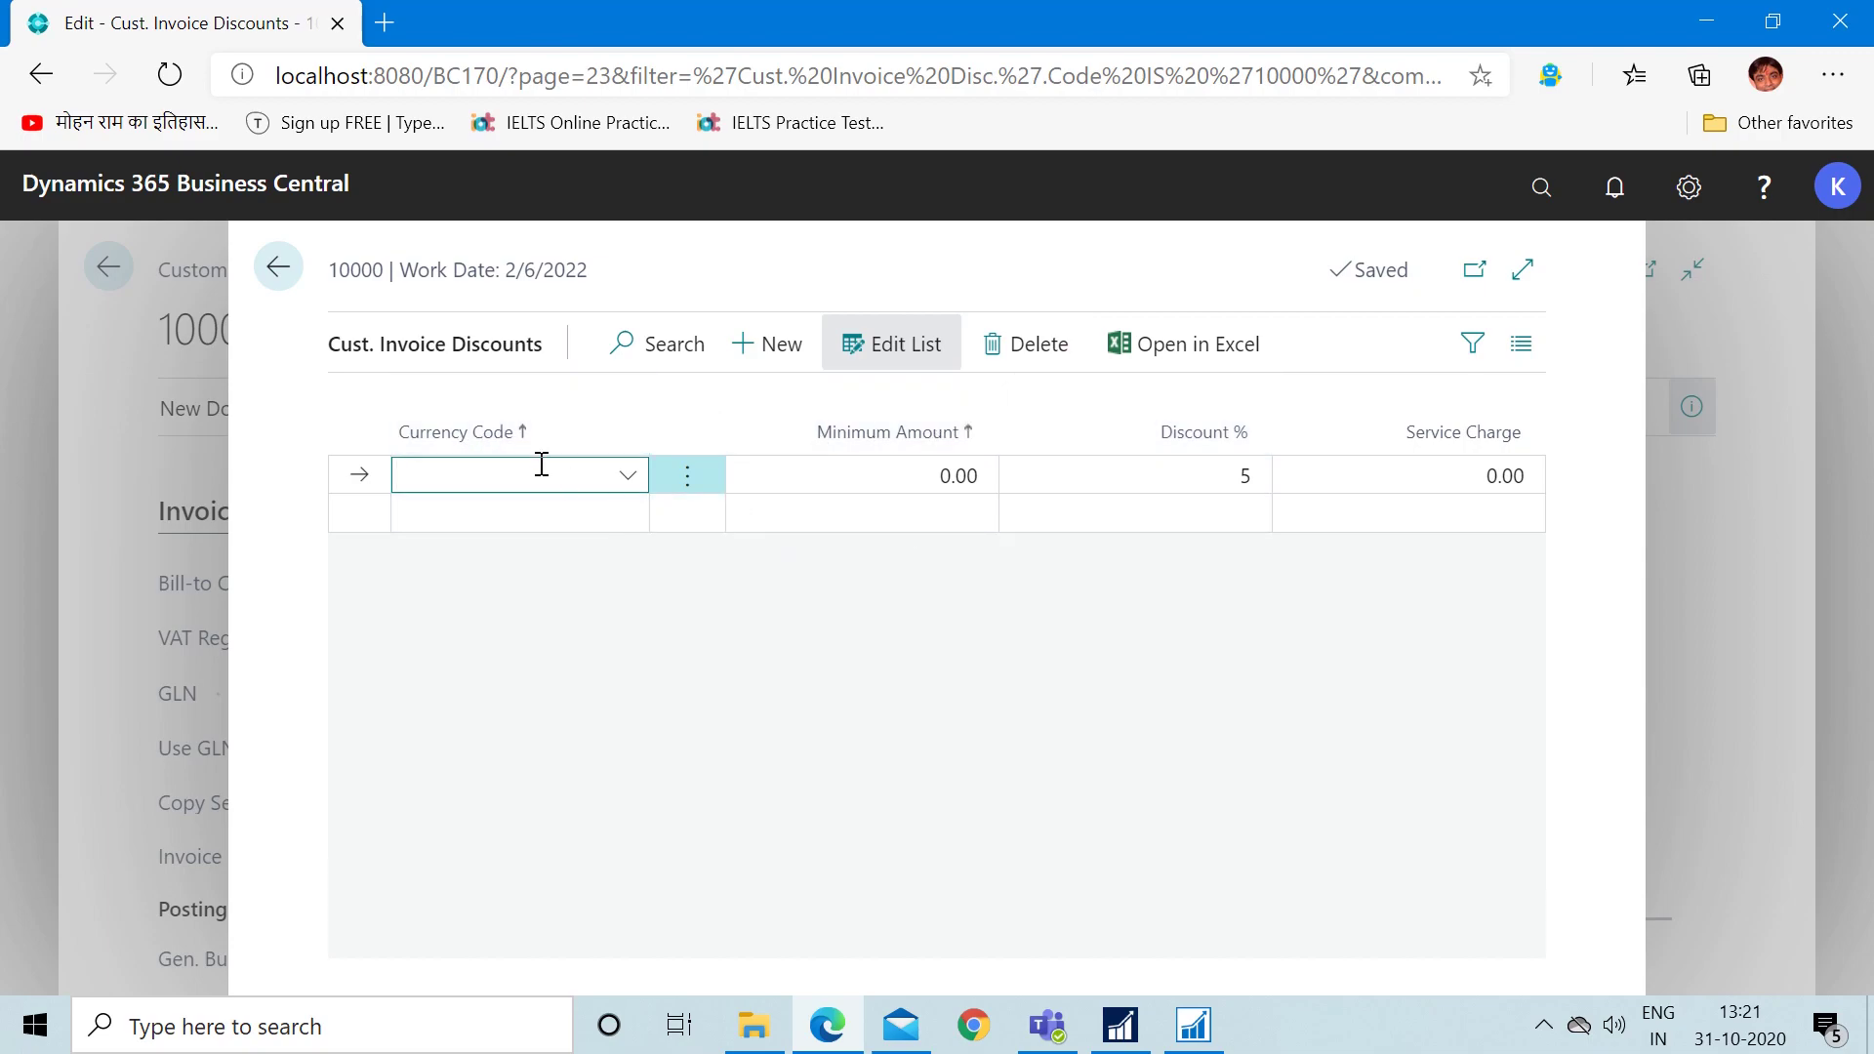
pyautogui.moveTo(518, 430)
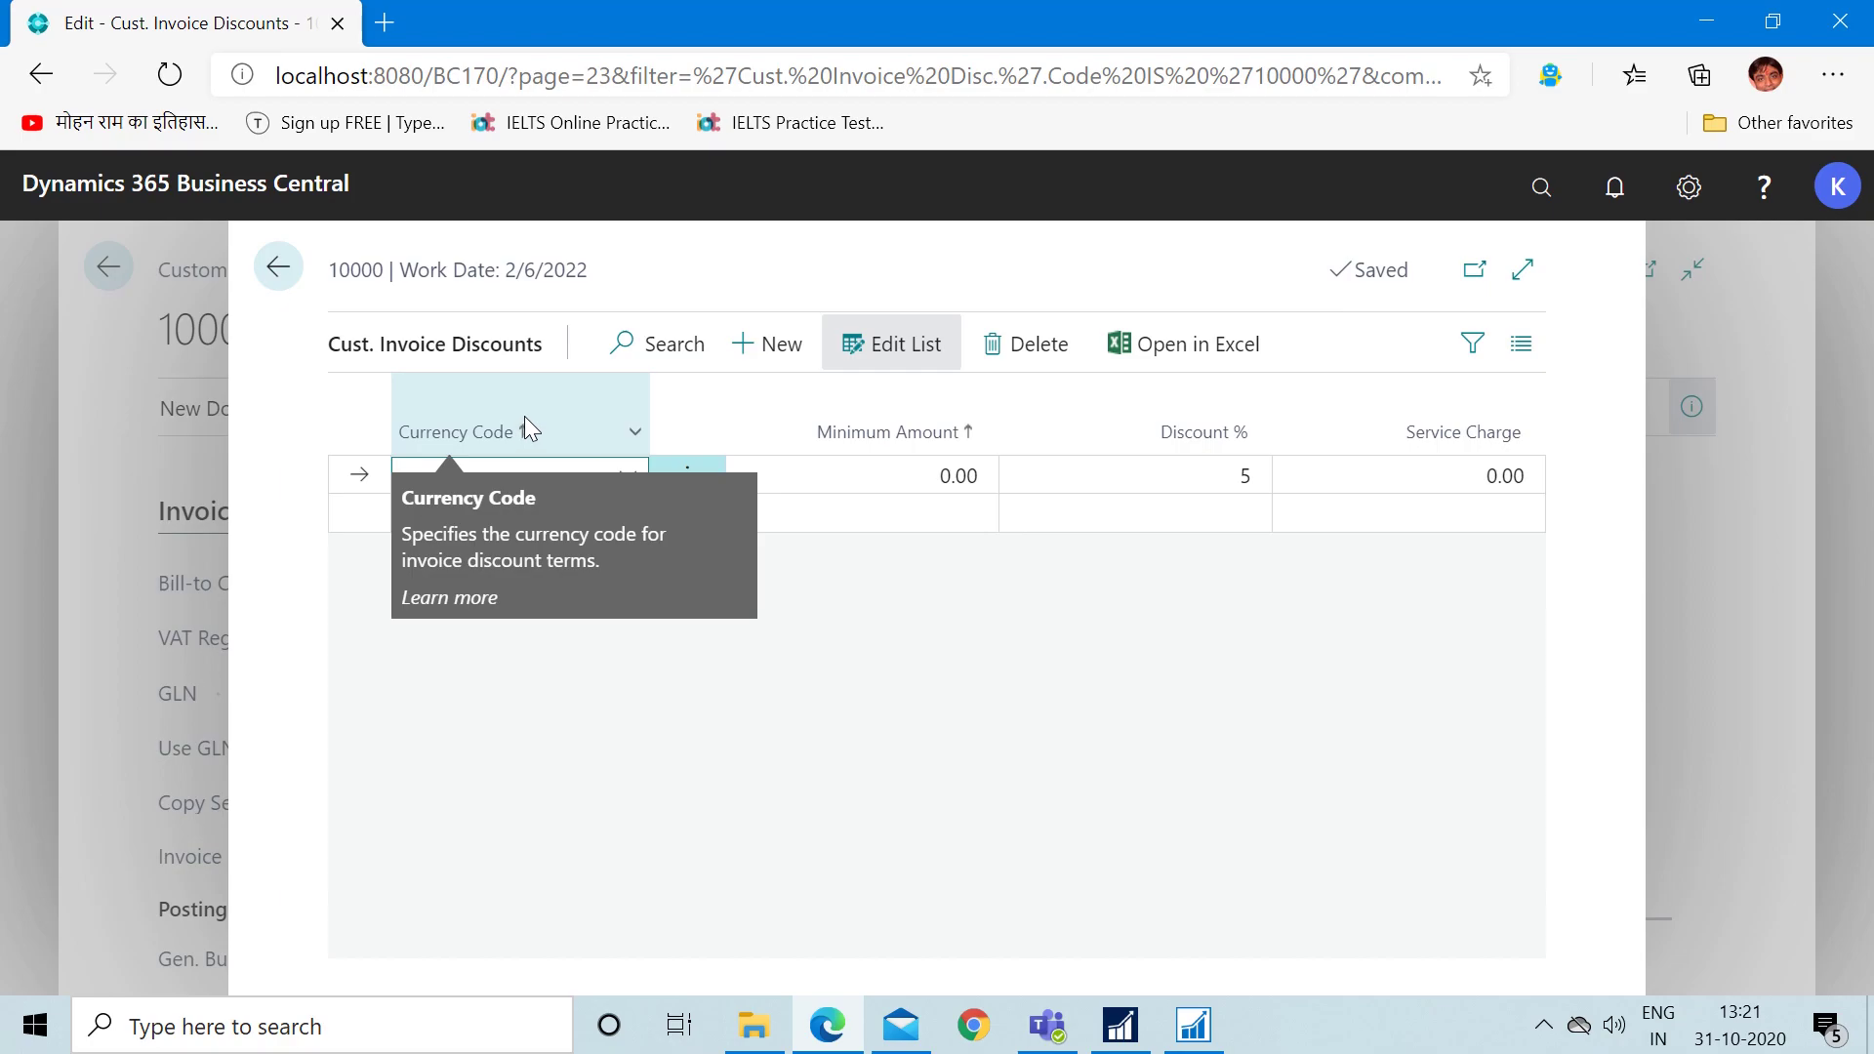
pyautogui.moveTo(793, 420)
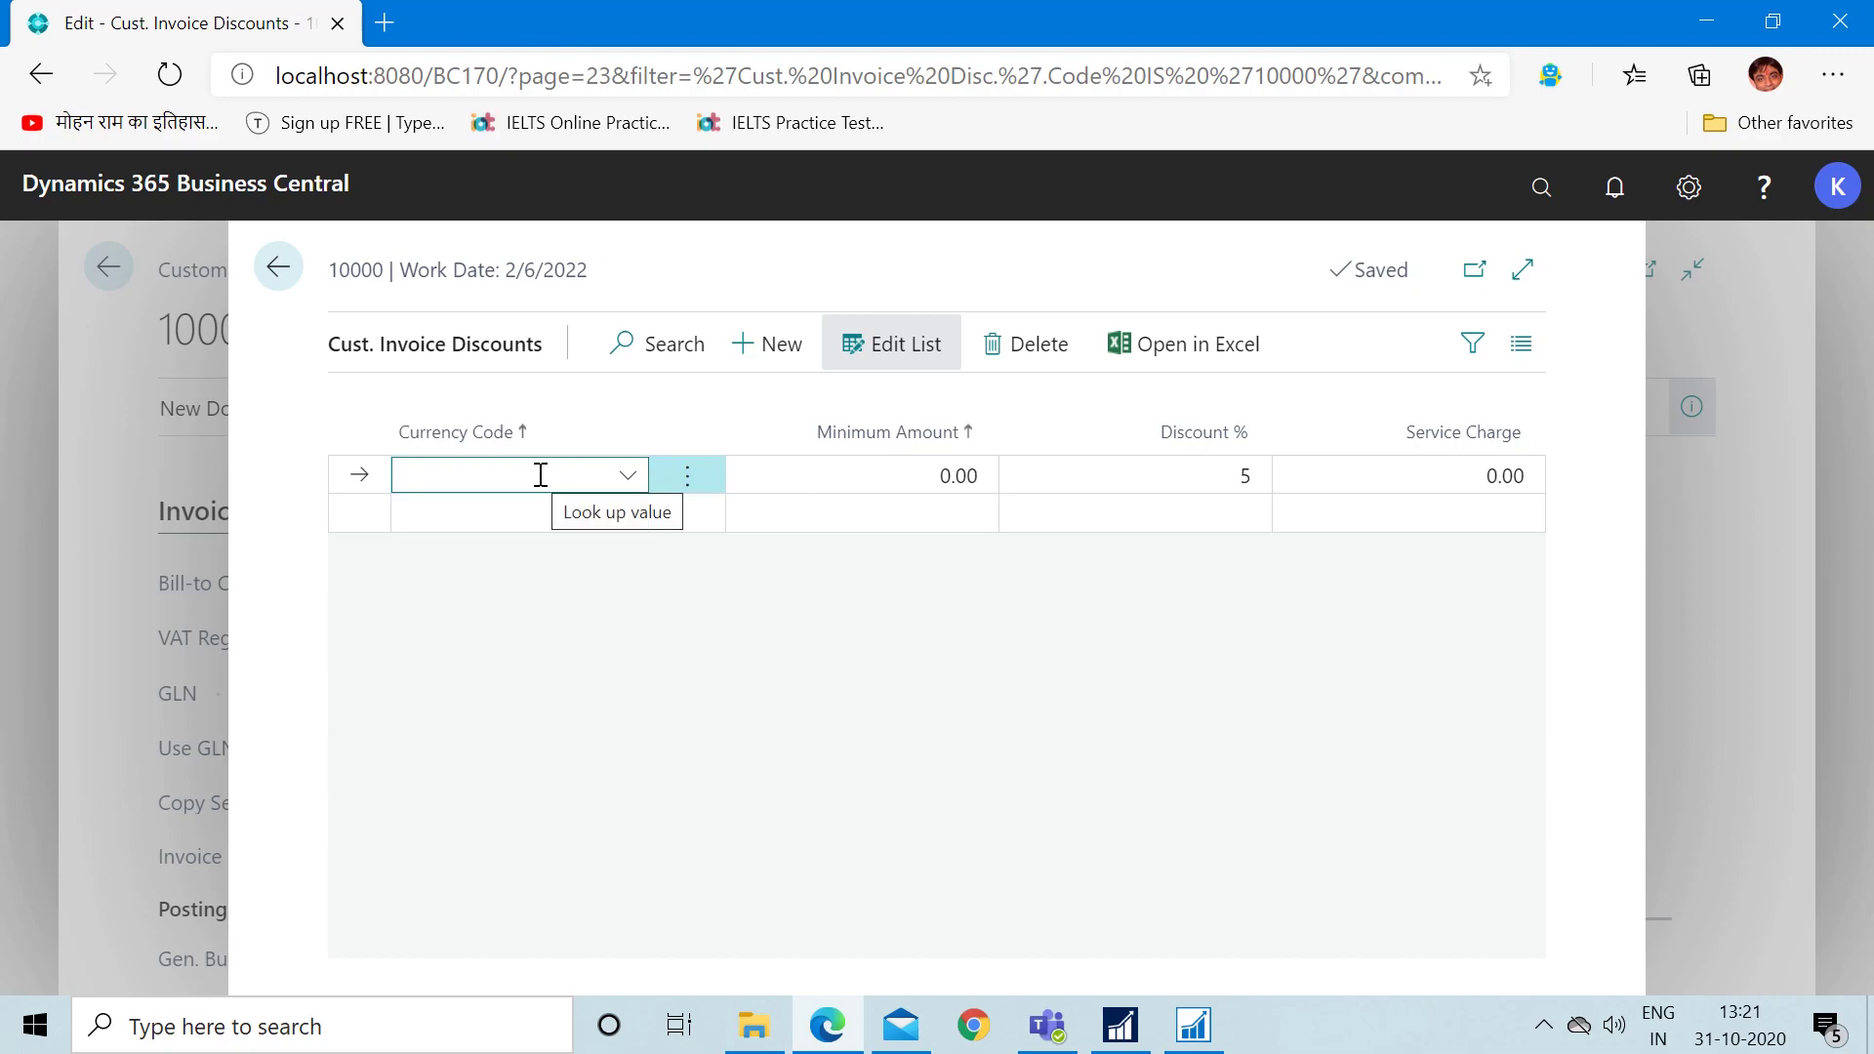
pyautogui.moveTo(830, 444)
# - Enter a minimum amount of 10,000 on the 5% discount line and clear it again
pyautogui.click(920, 478)
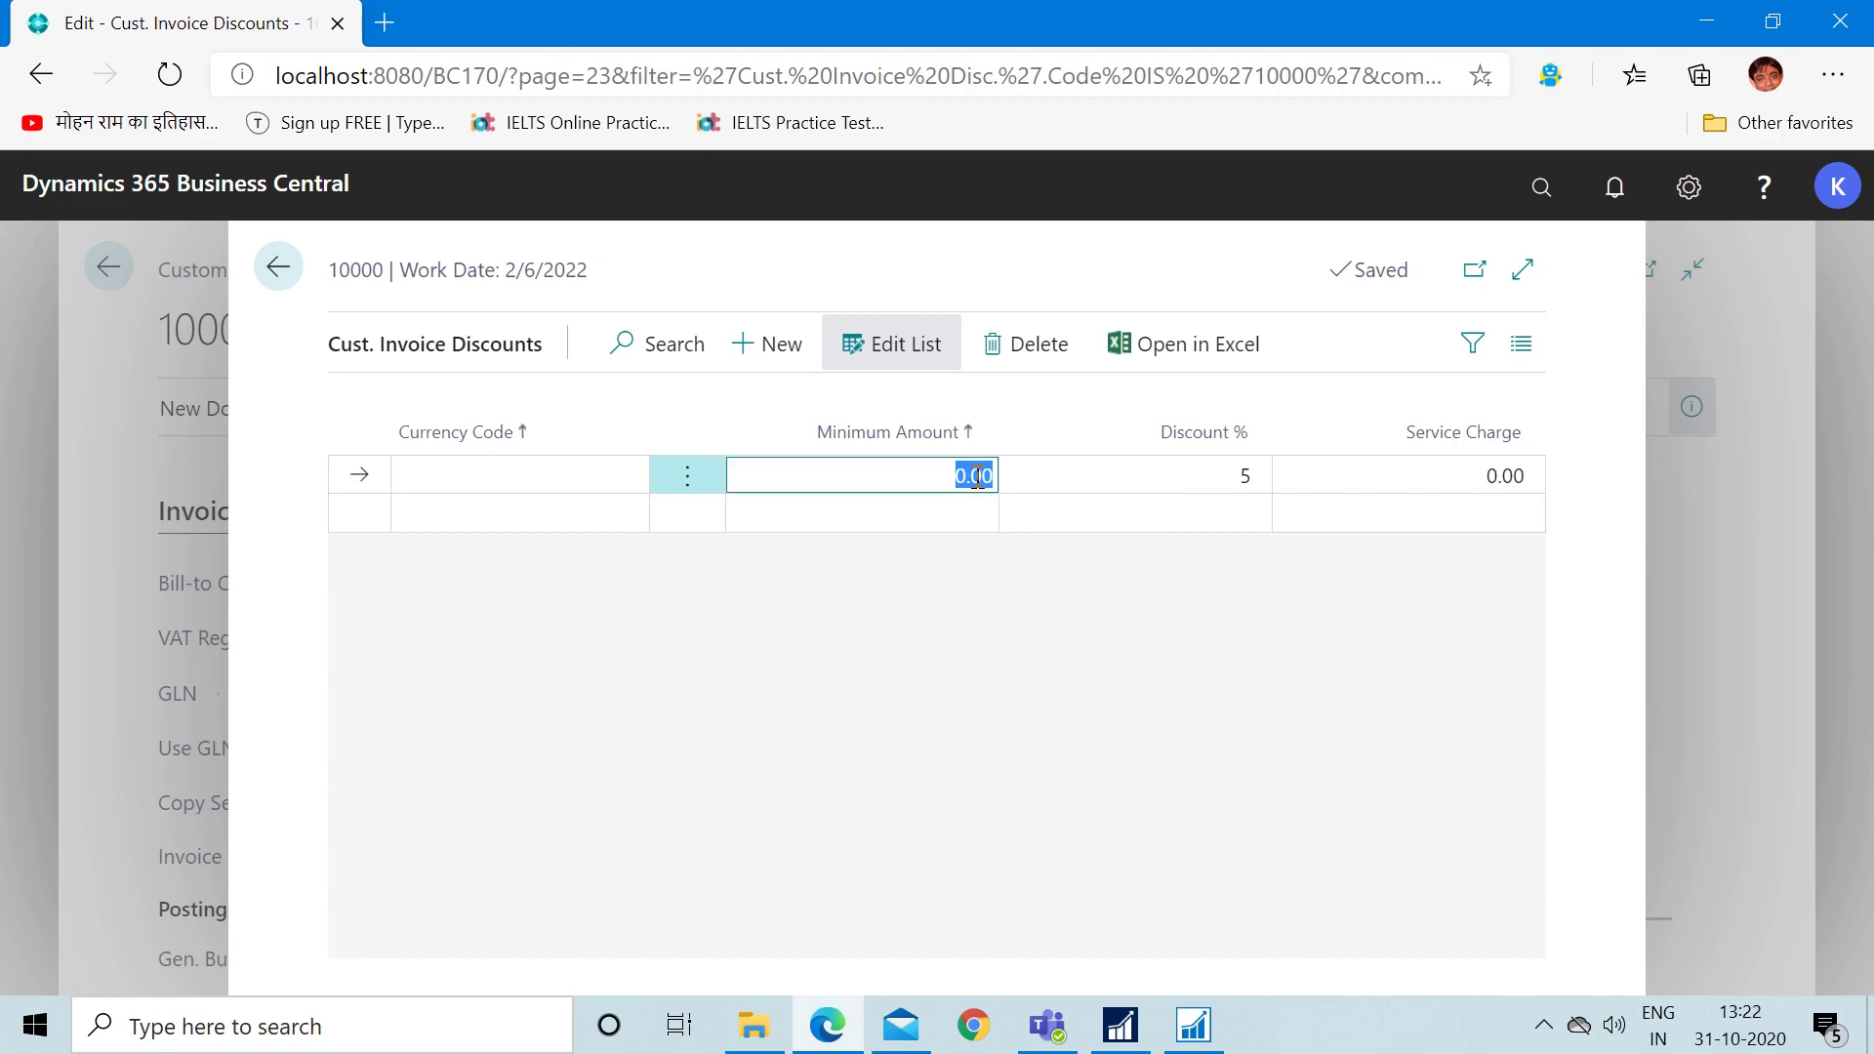
pyautogui.write('10,000')
pyautogui.press('Tab')
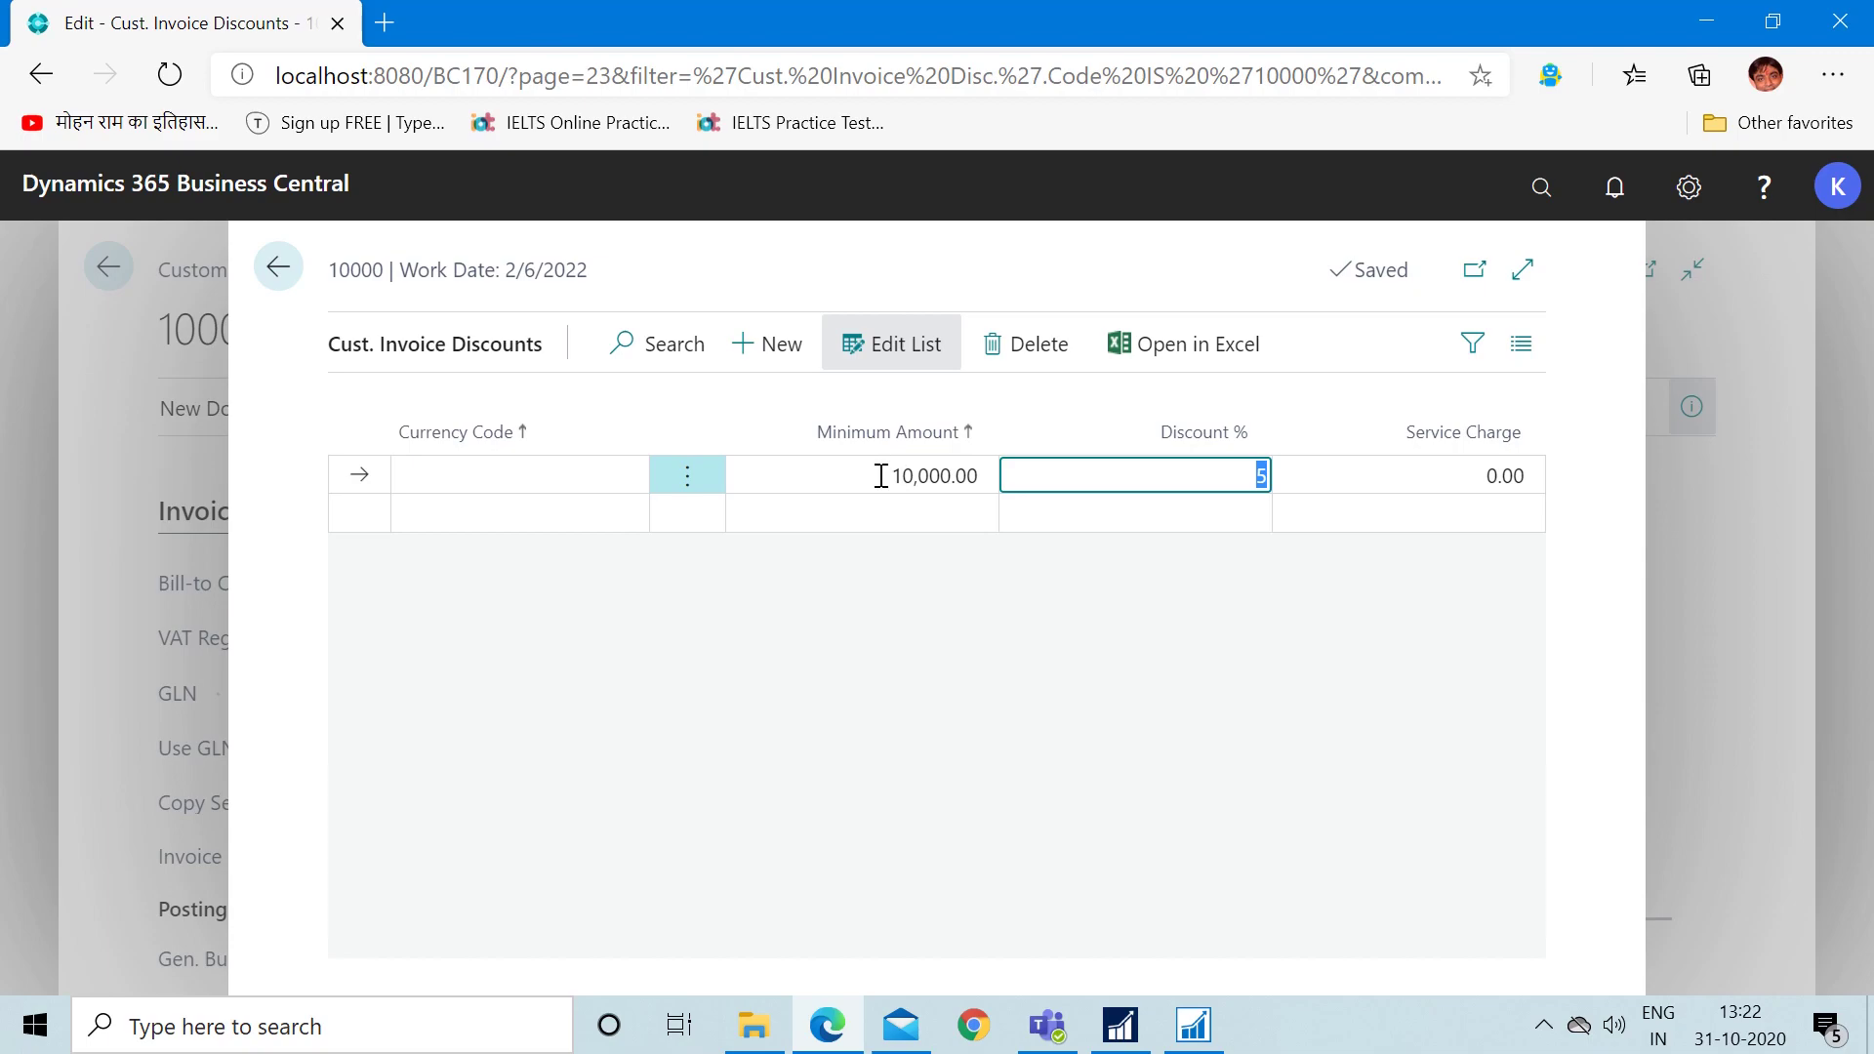
pyautogui.moveTo(878, 476); pyautogui.dragTo(995, 475)
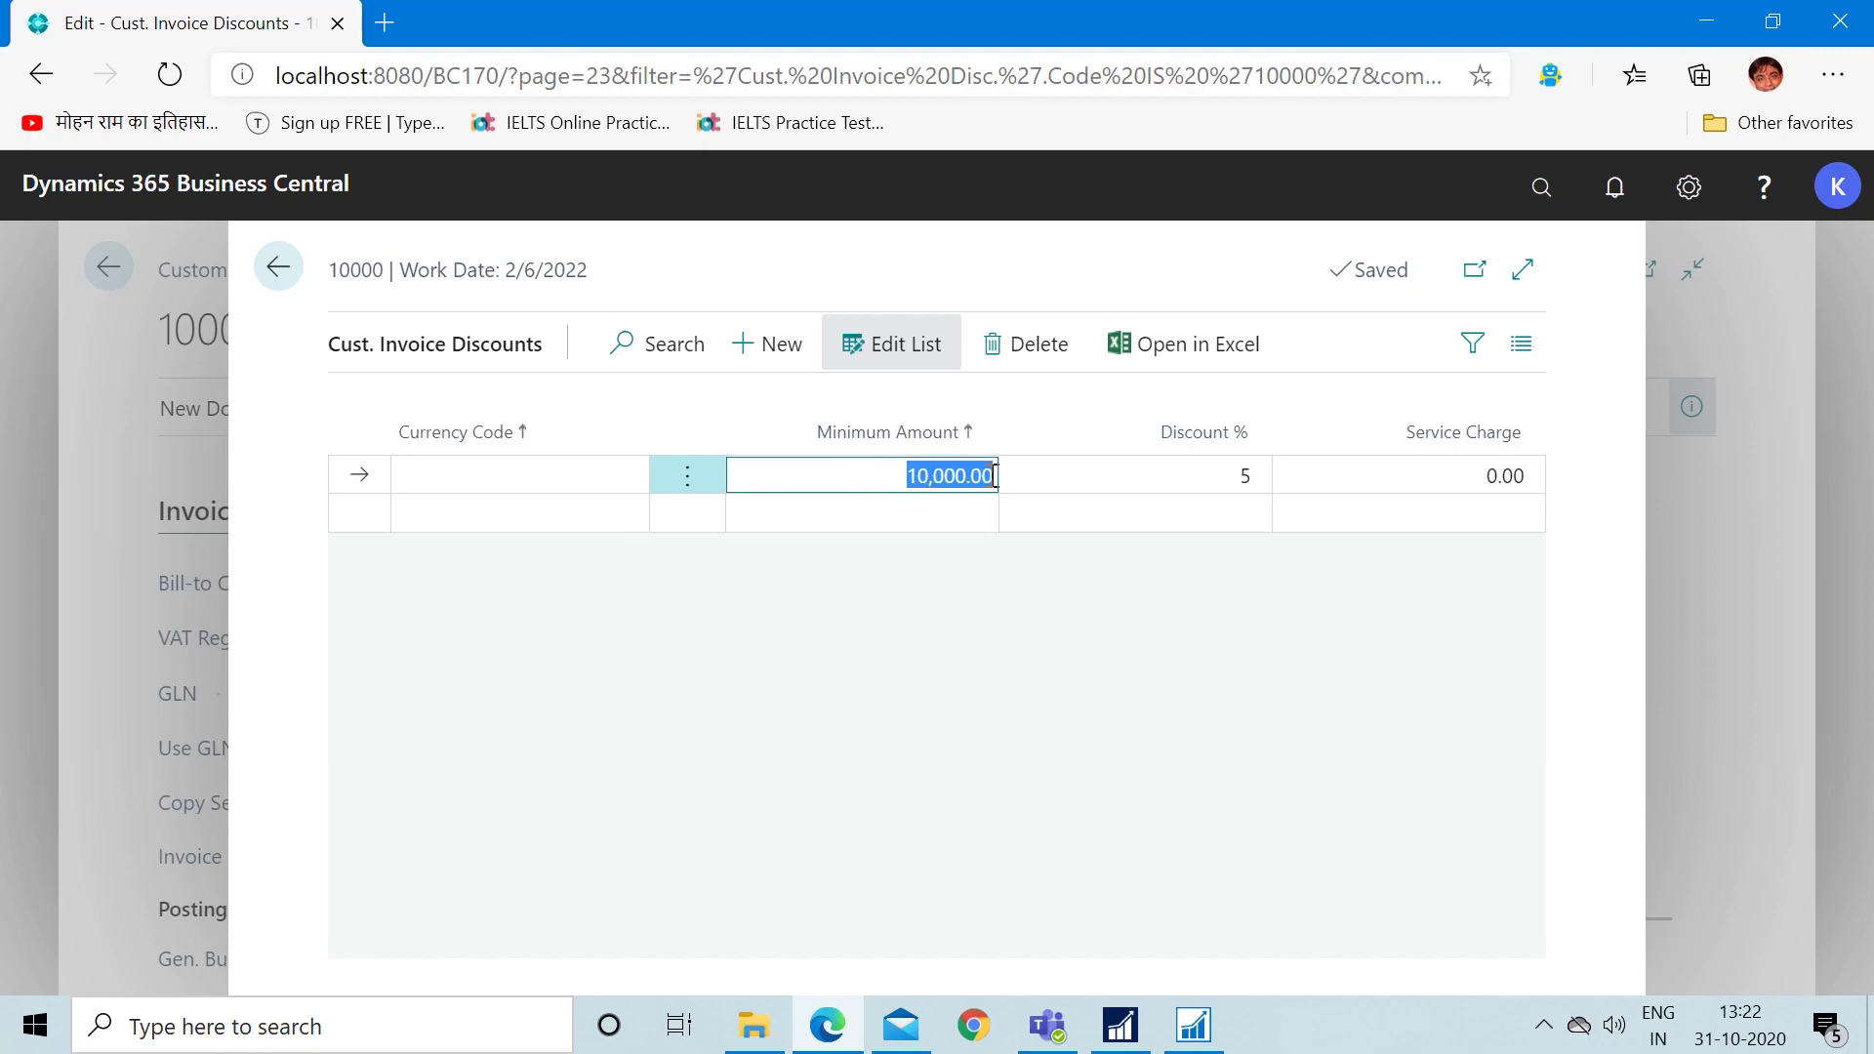
pyautogui.press('BackSpace')
pyautogui.press('Tab')
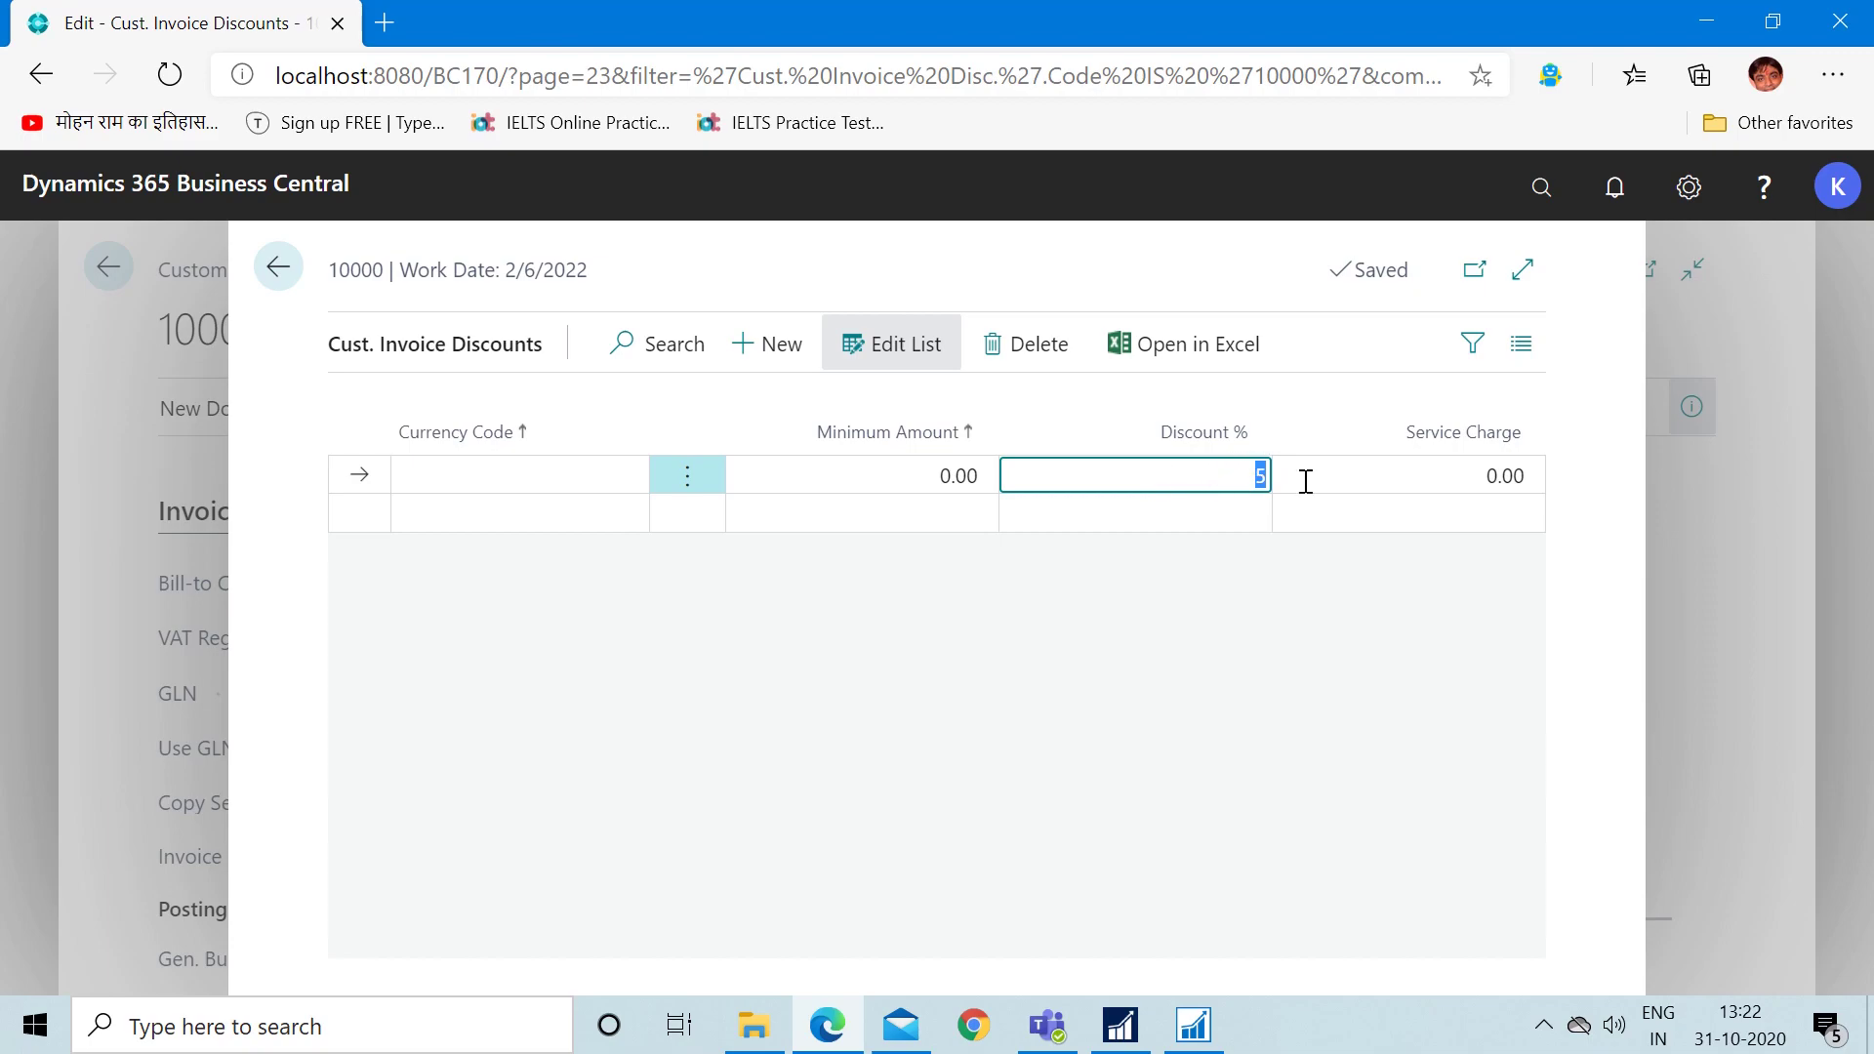
# - Add an invoice discount line for currency AUD with a 2% discount and return to the customer card
pyautogui.click(535, 514)
pyautogui.click(625, 516)
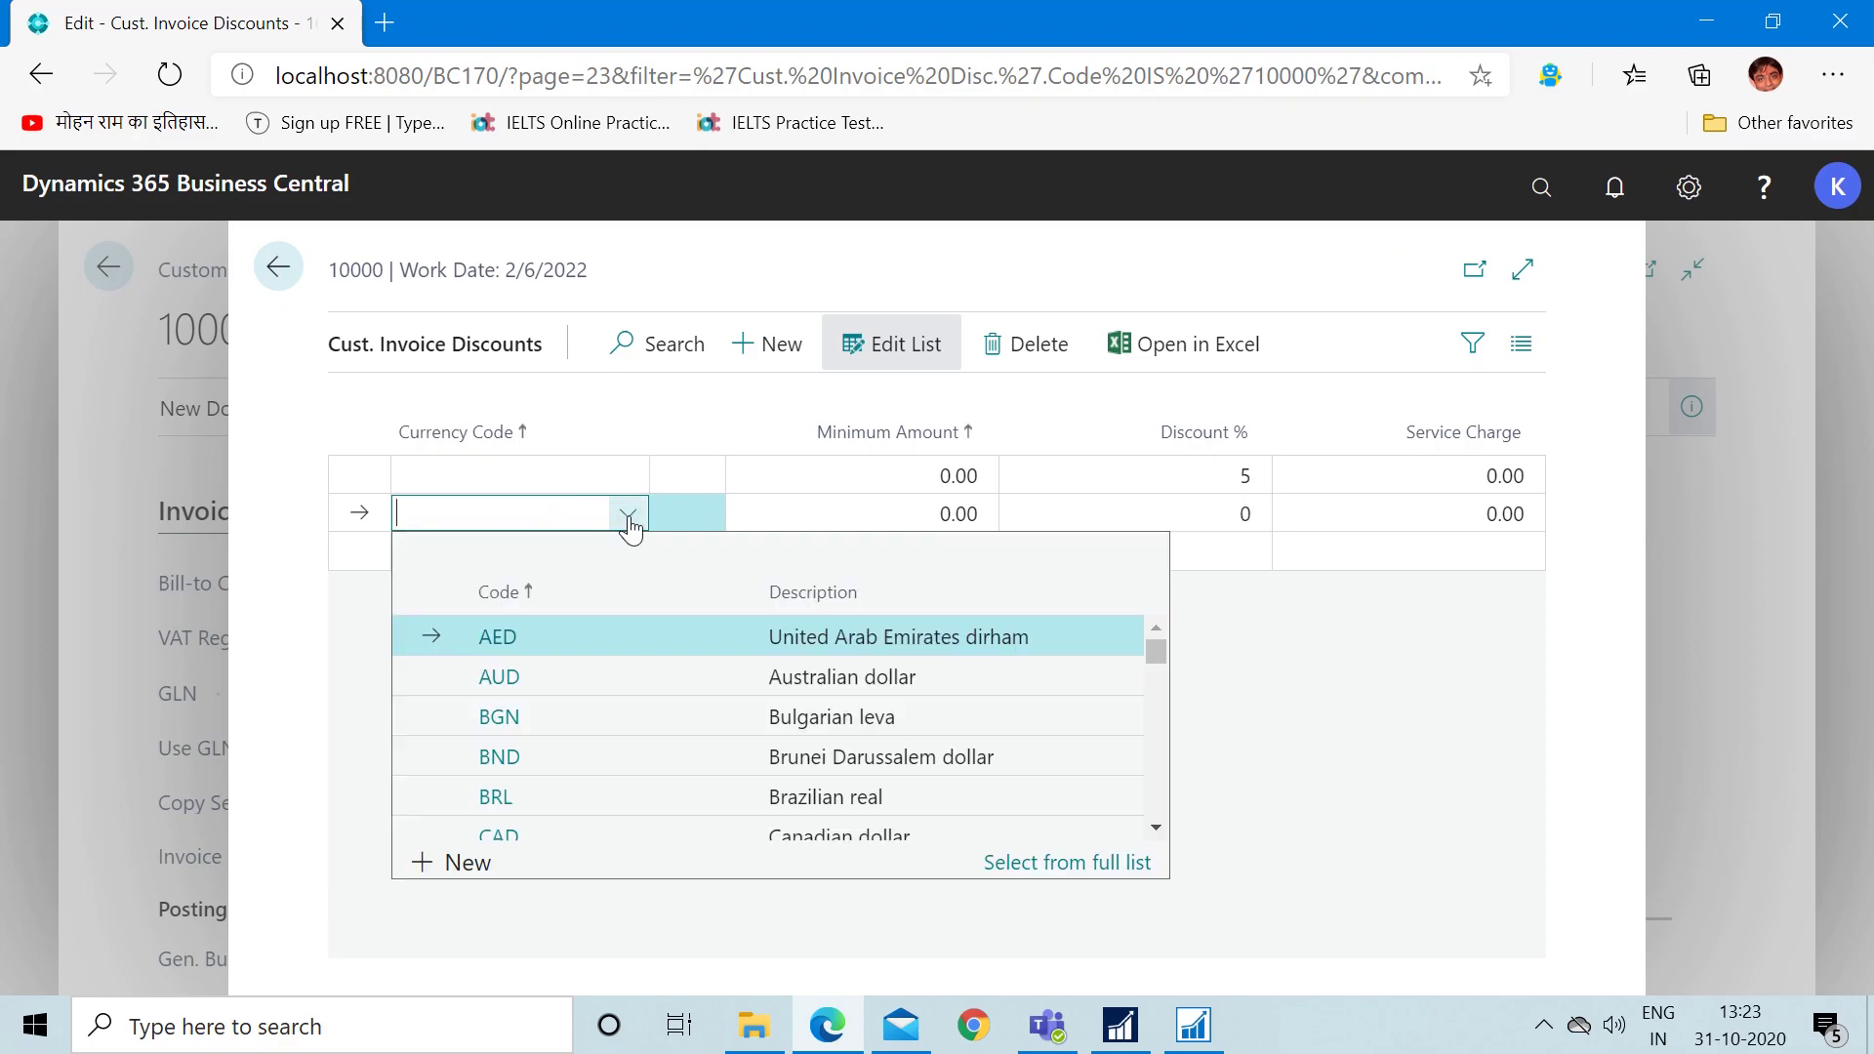
pyautogui.click(549, 690)
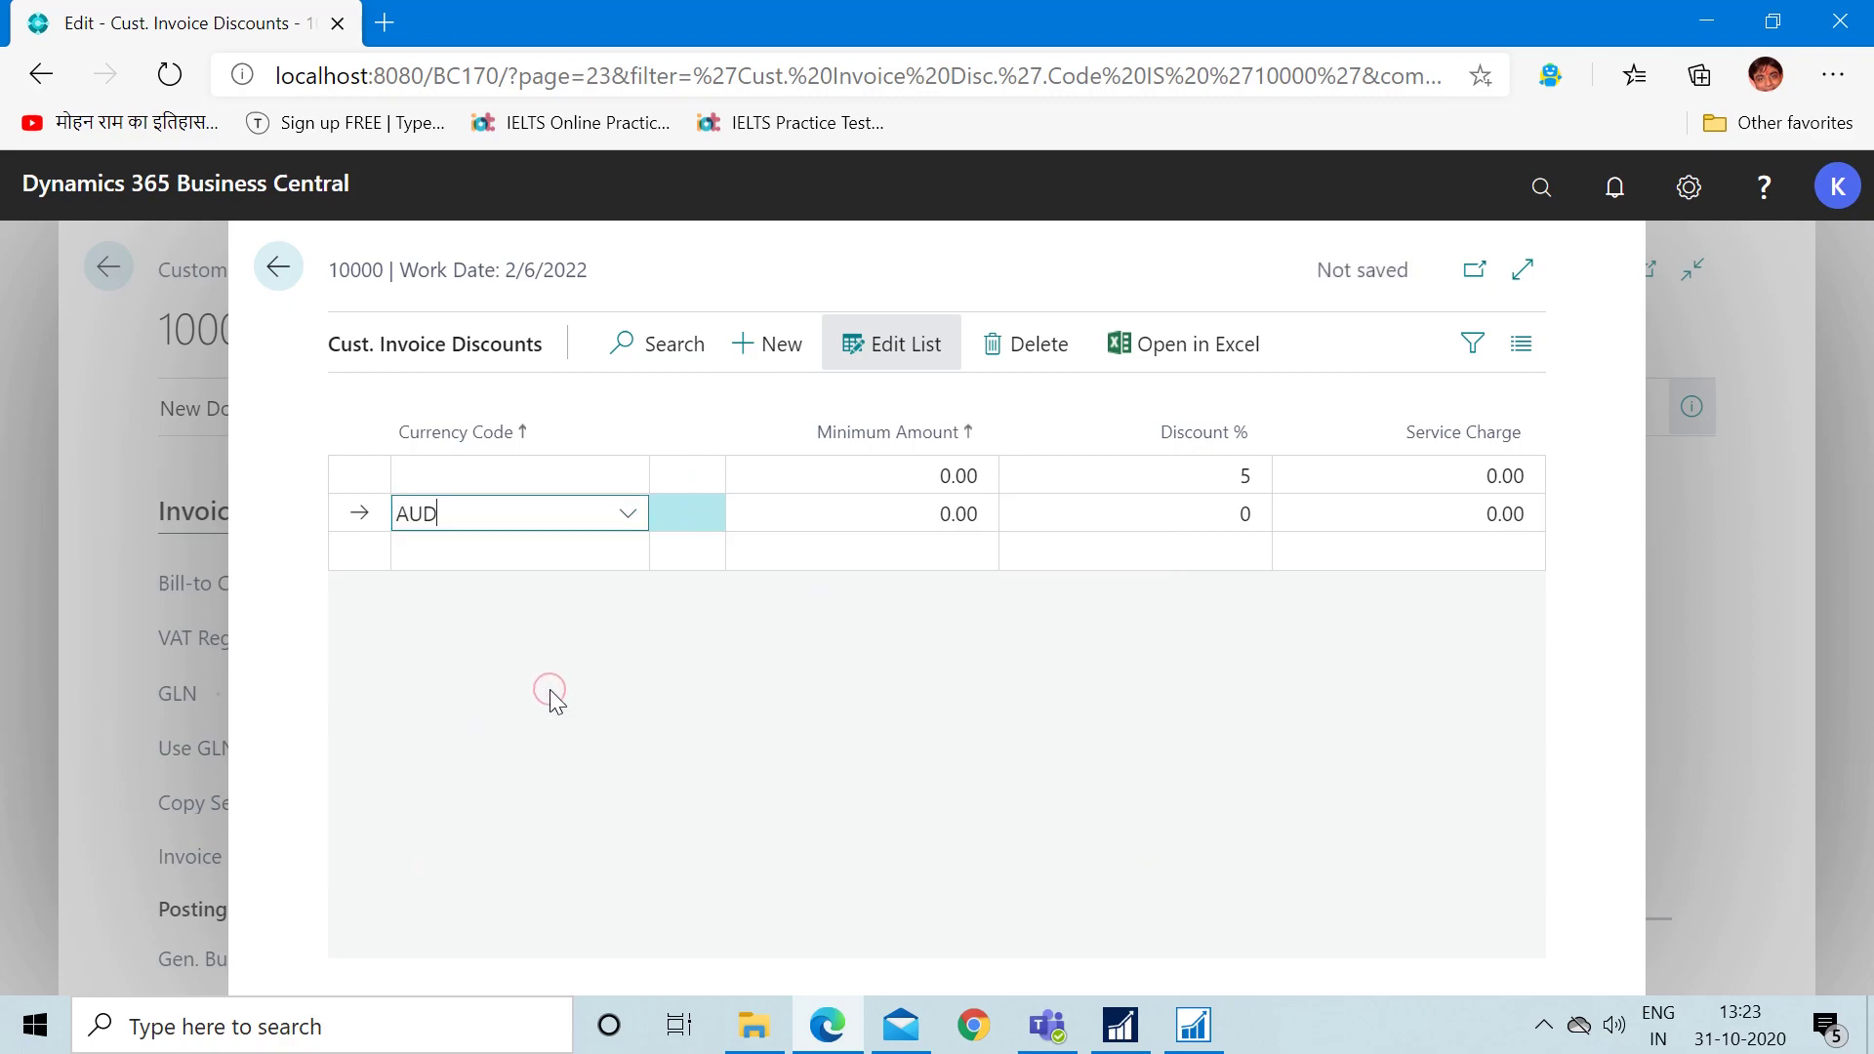
pyautogui.press('Tab')
pyautogui.press('Tab')
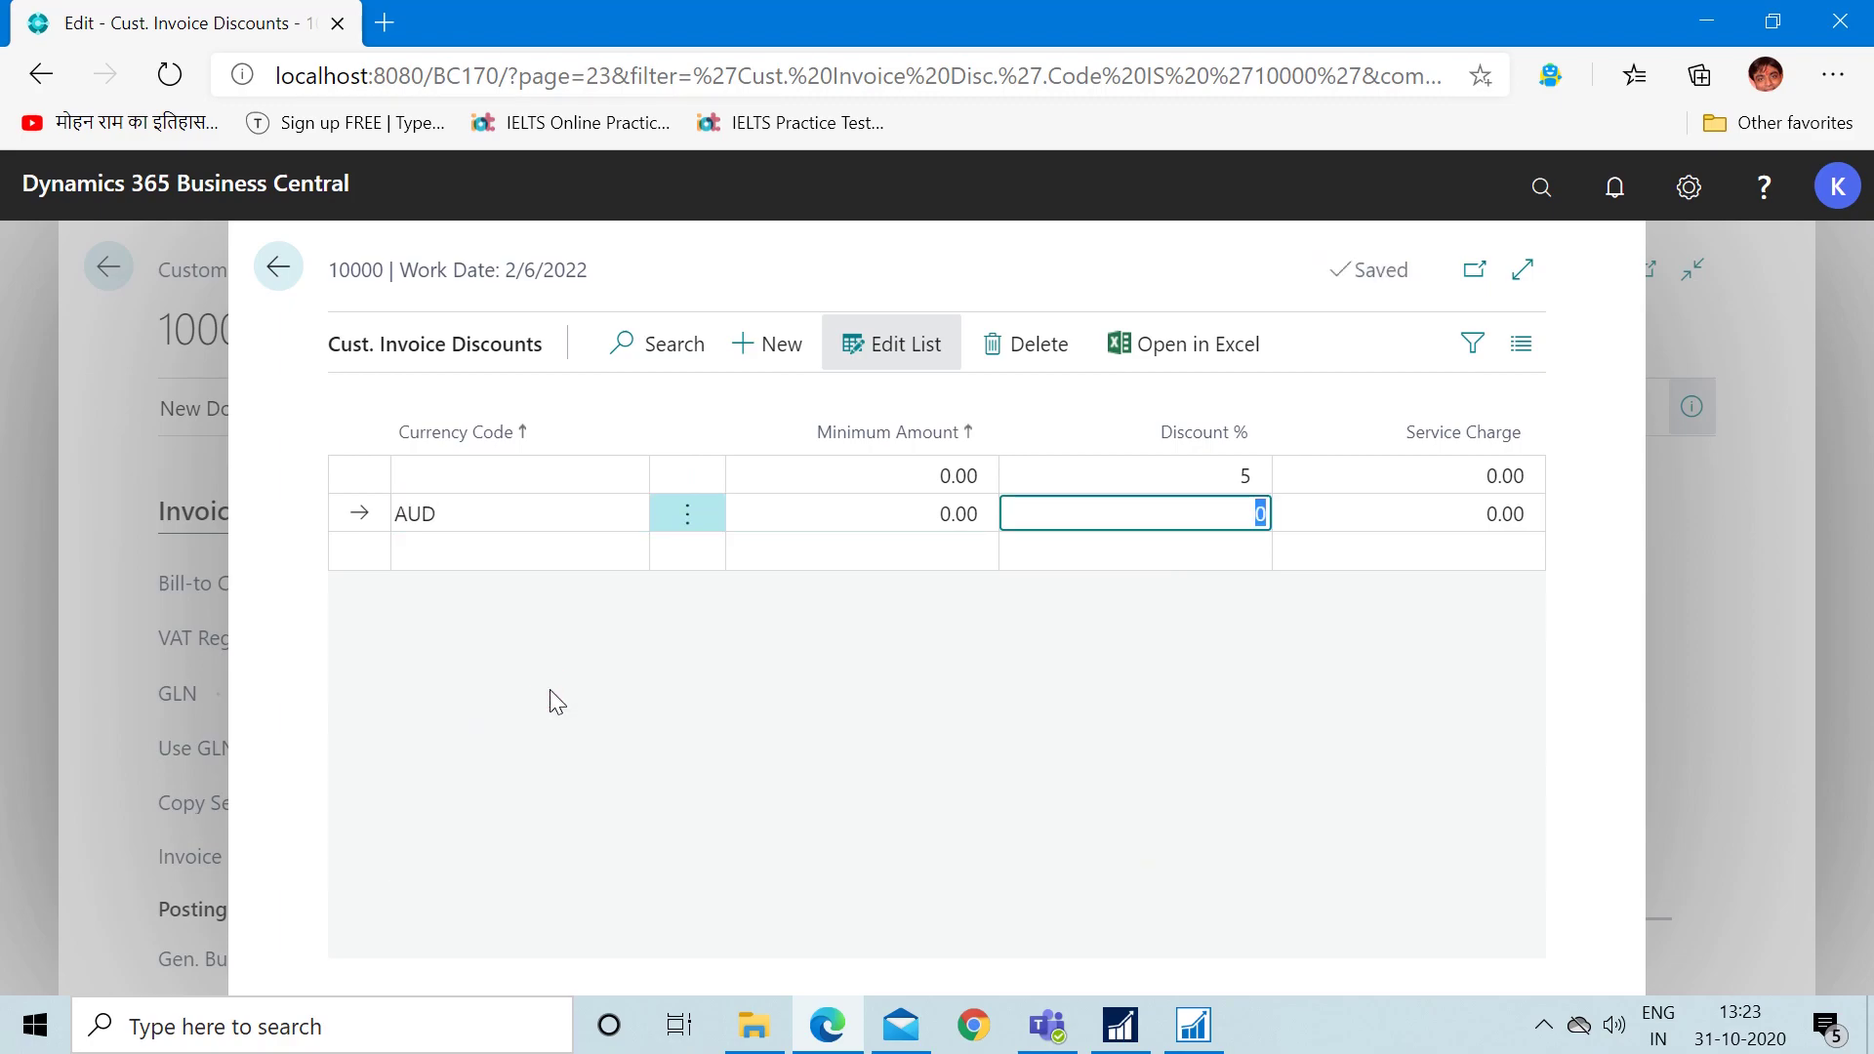
pyautogui.write('2')
pyautogui.press('Tab')
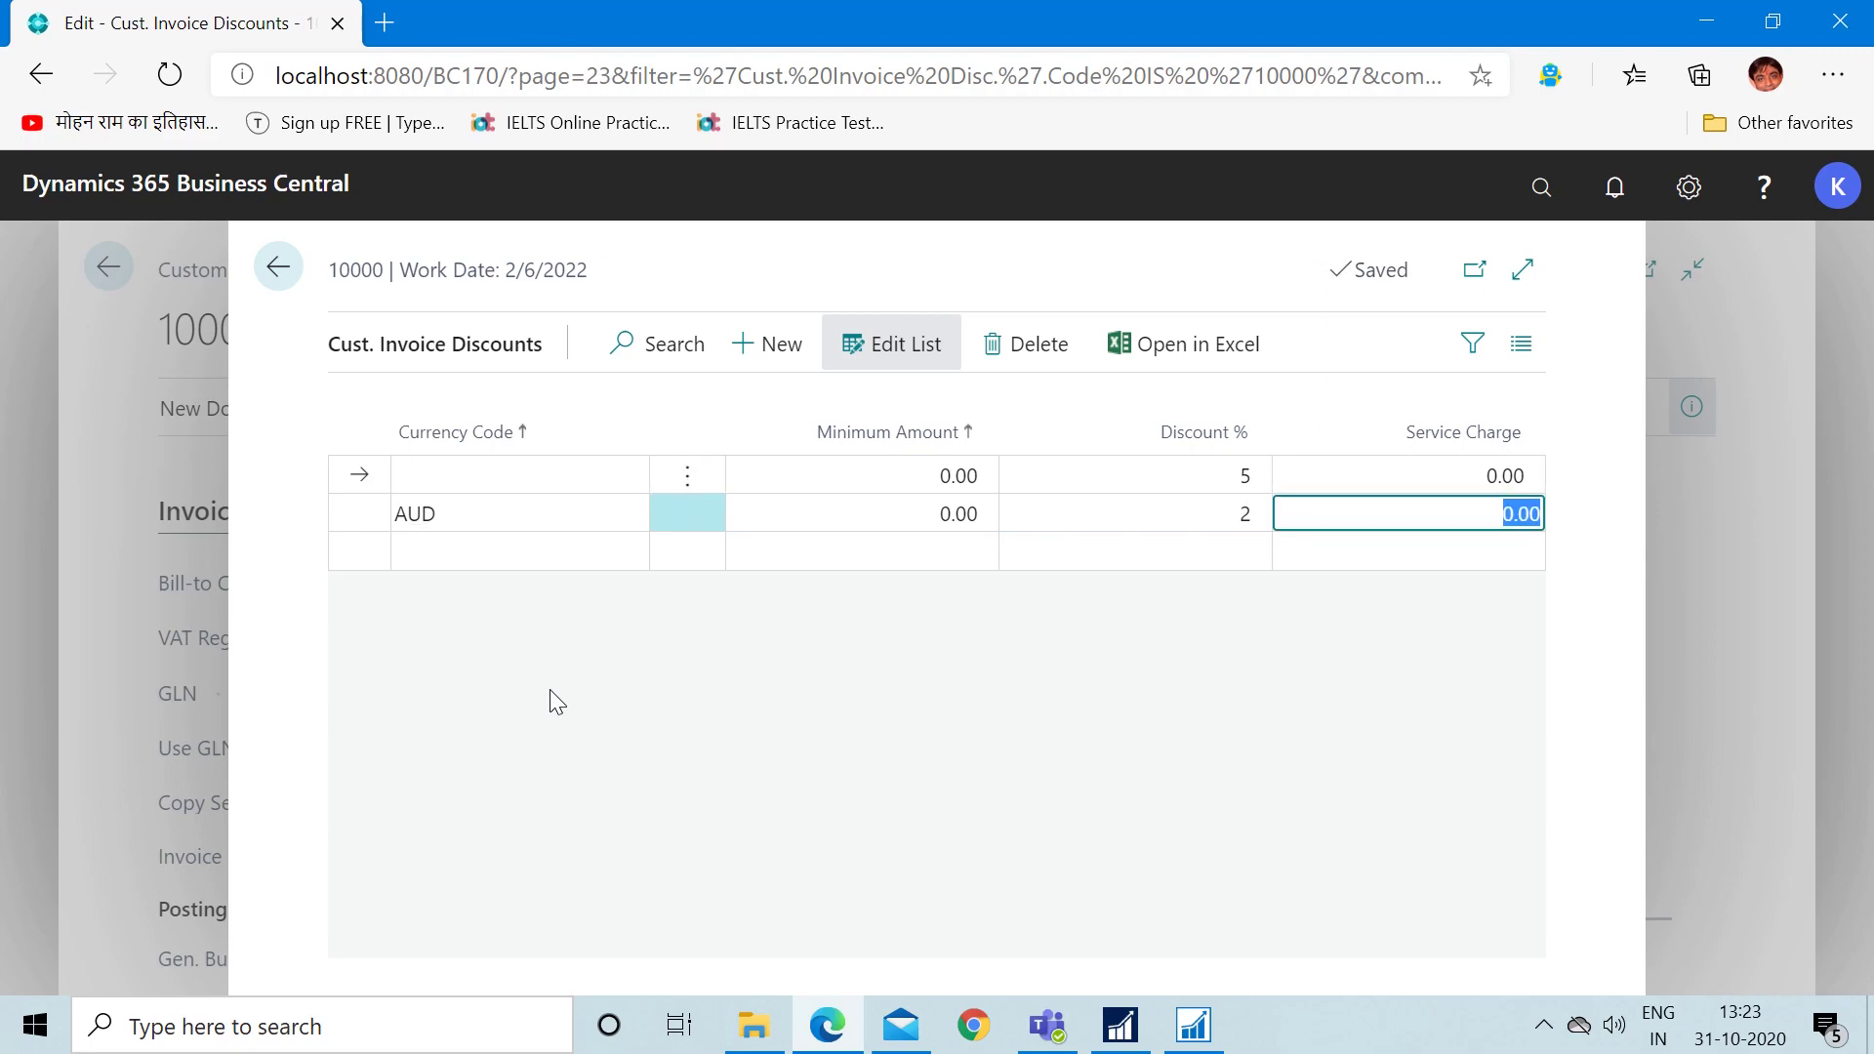
pyautogui.hotkey('shift', 'Tab')
pyautogui.press('Up')
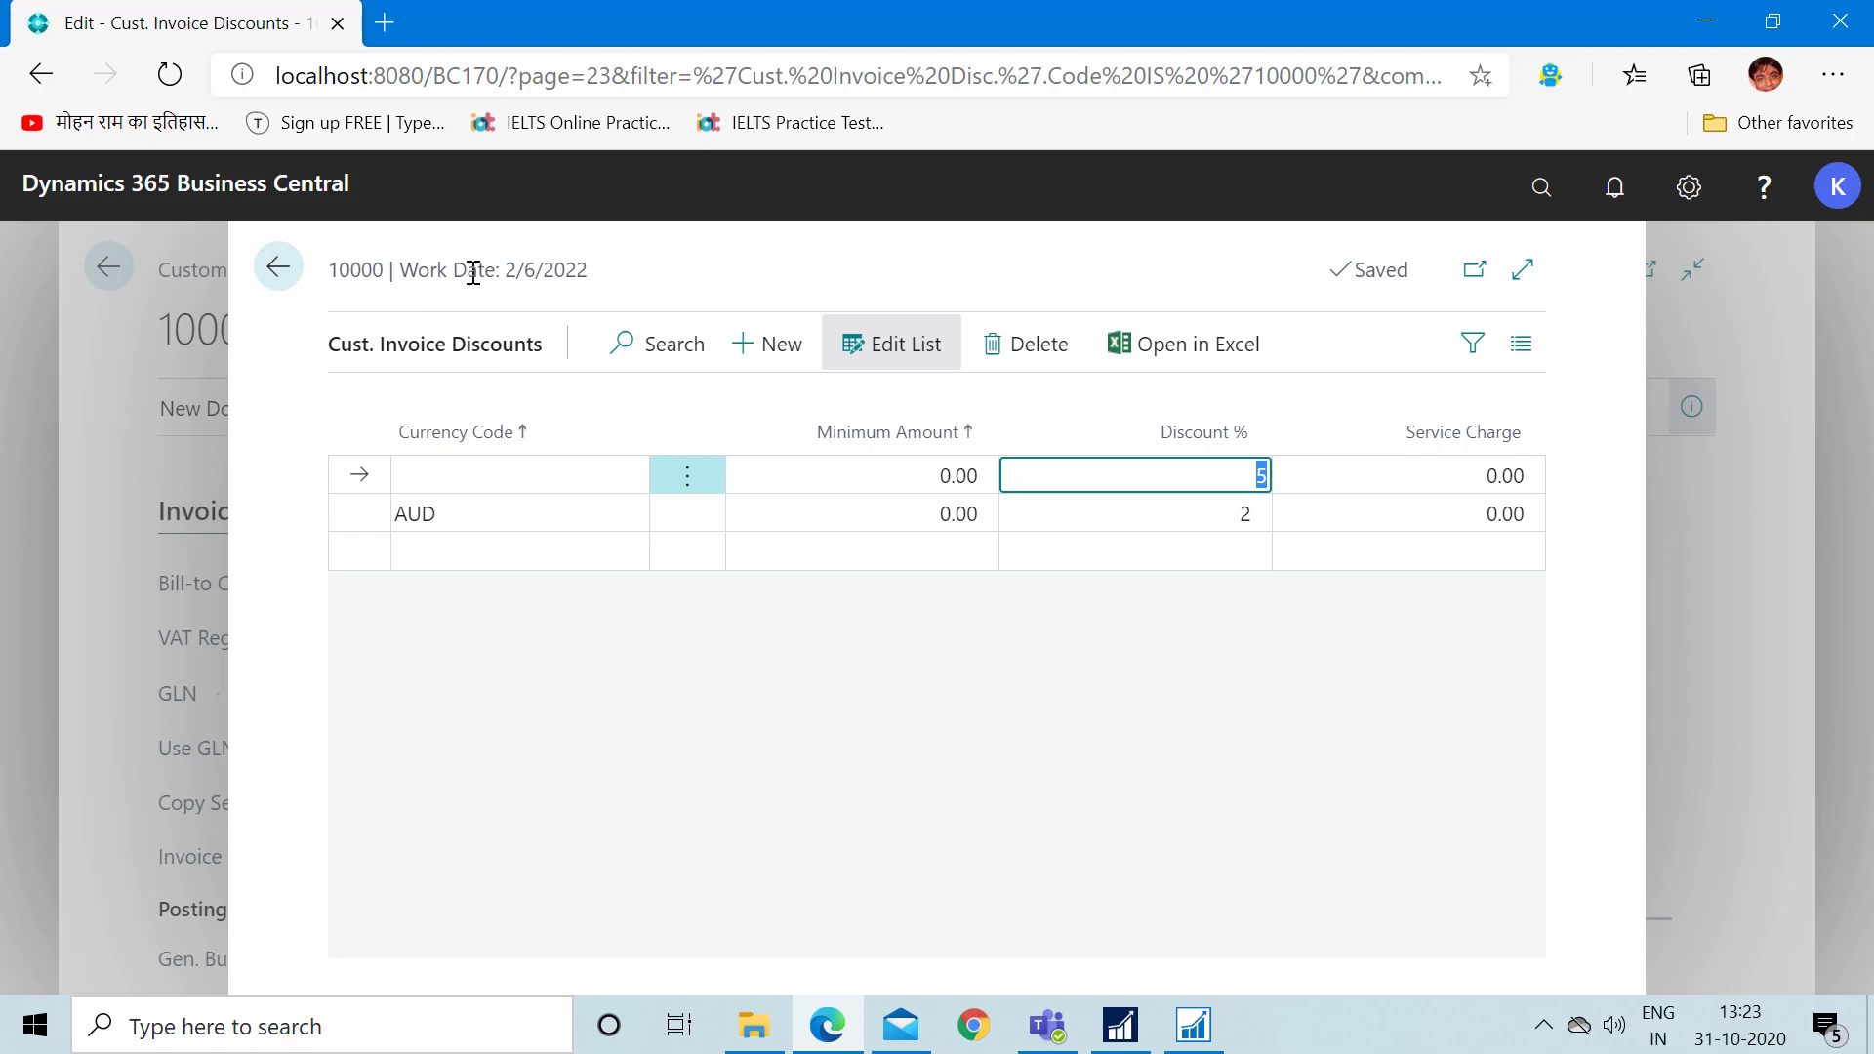
pyautogui.click(278, 277)
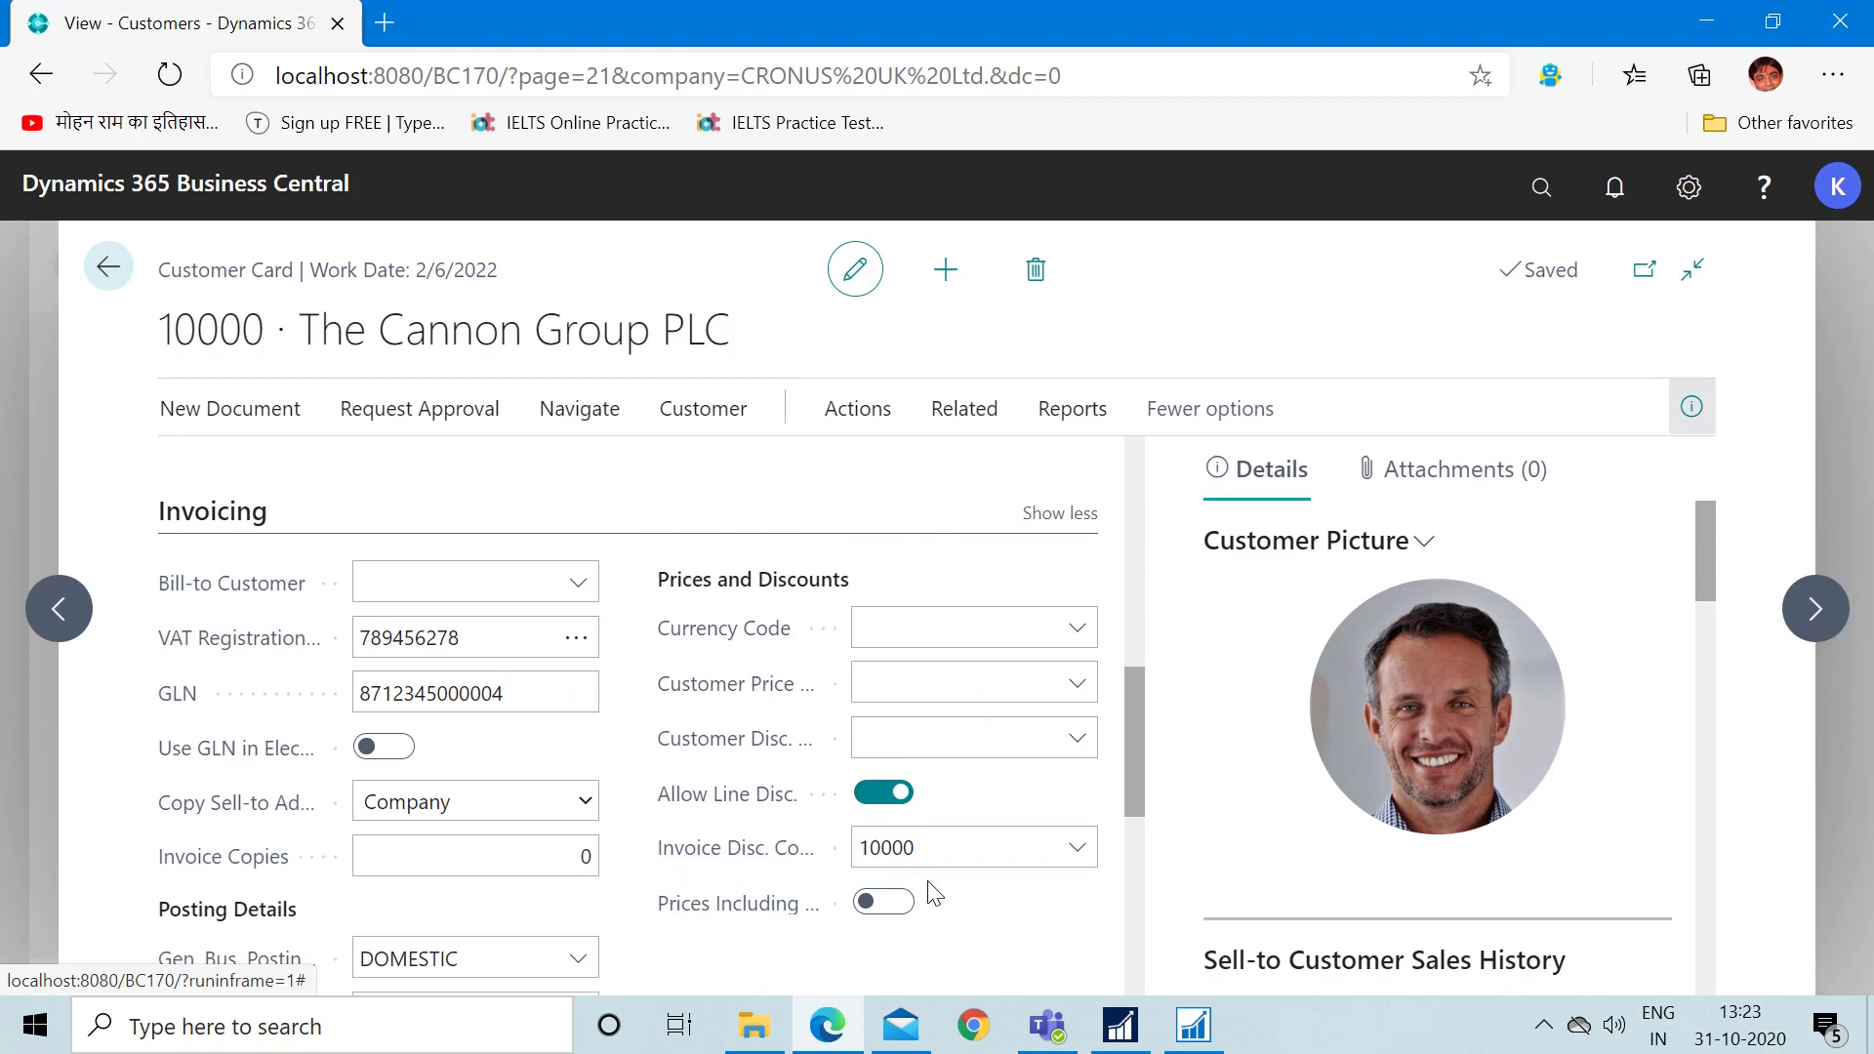
pyautogui.click(988, 406)
pyautogui.click(961, 472)
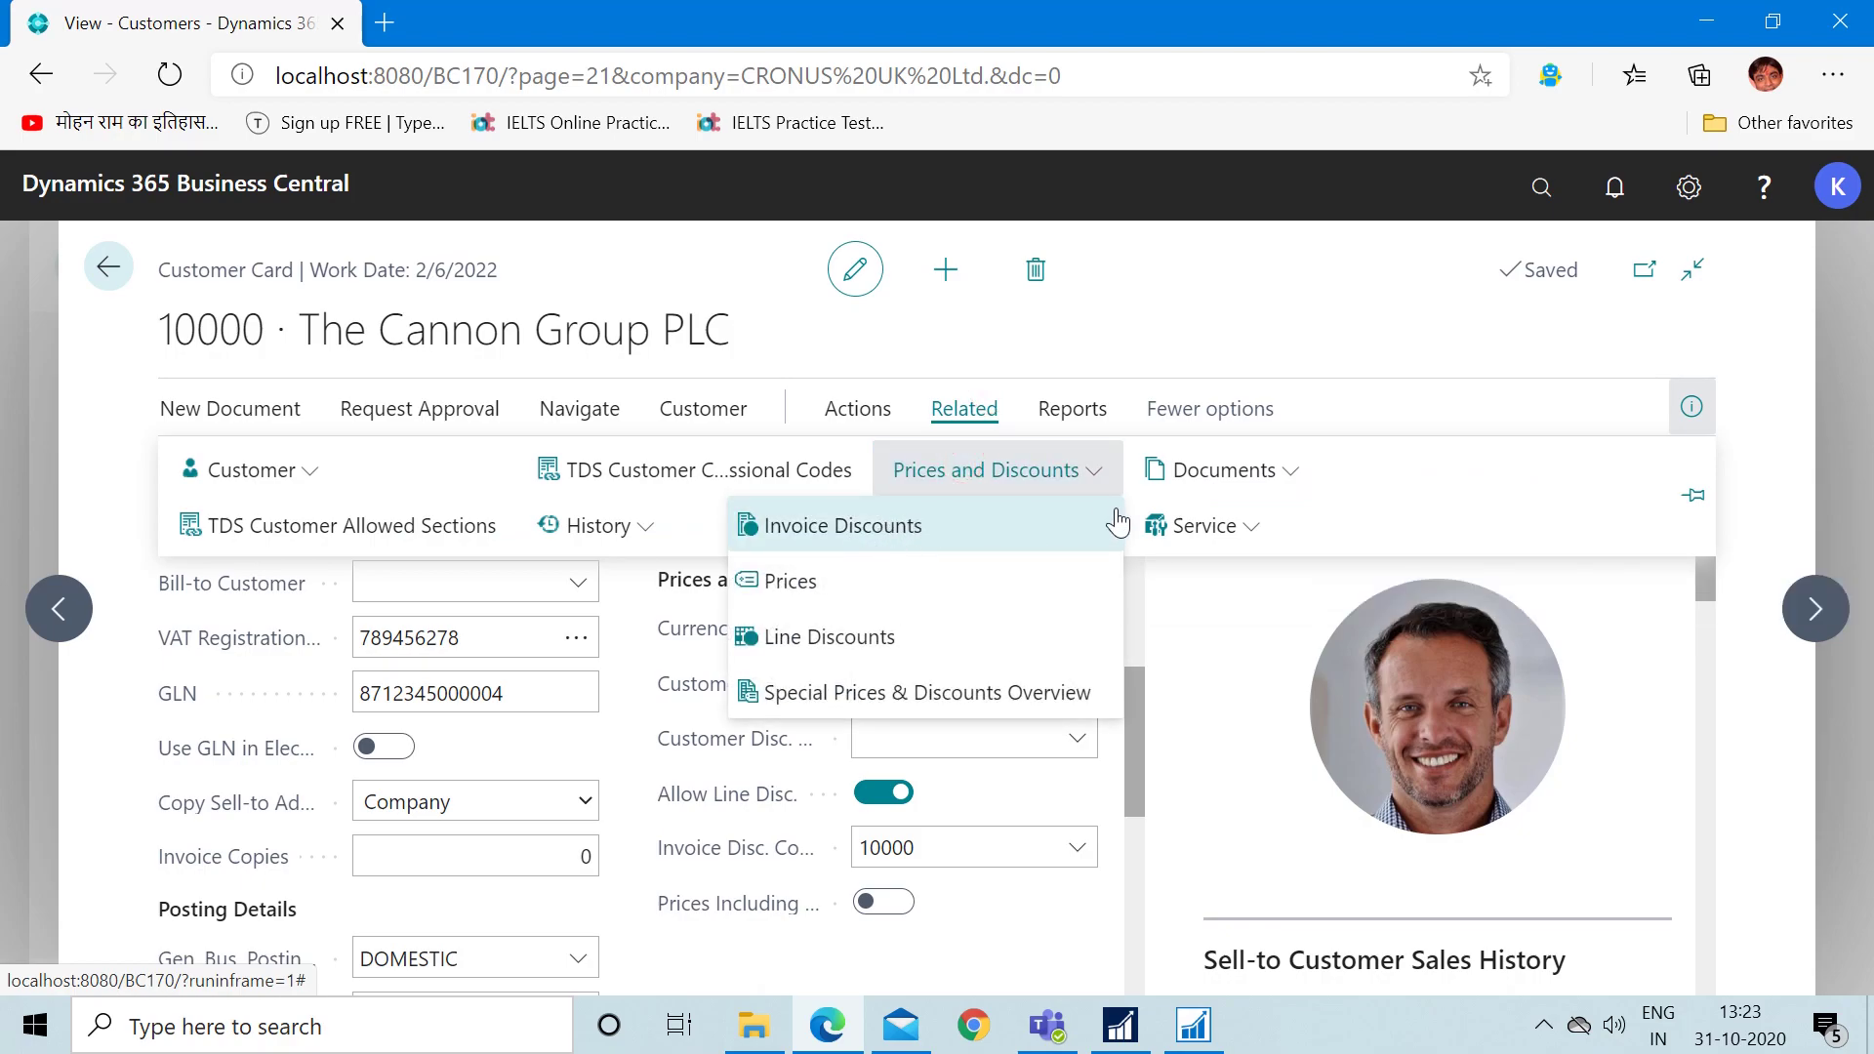
pyautogui.click(1380, 370)
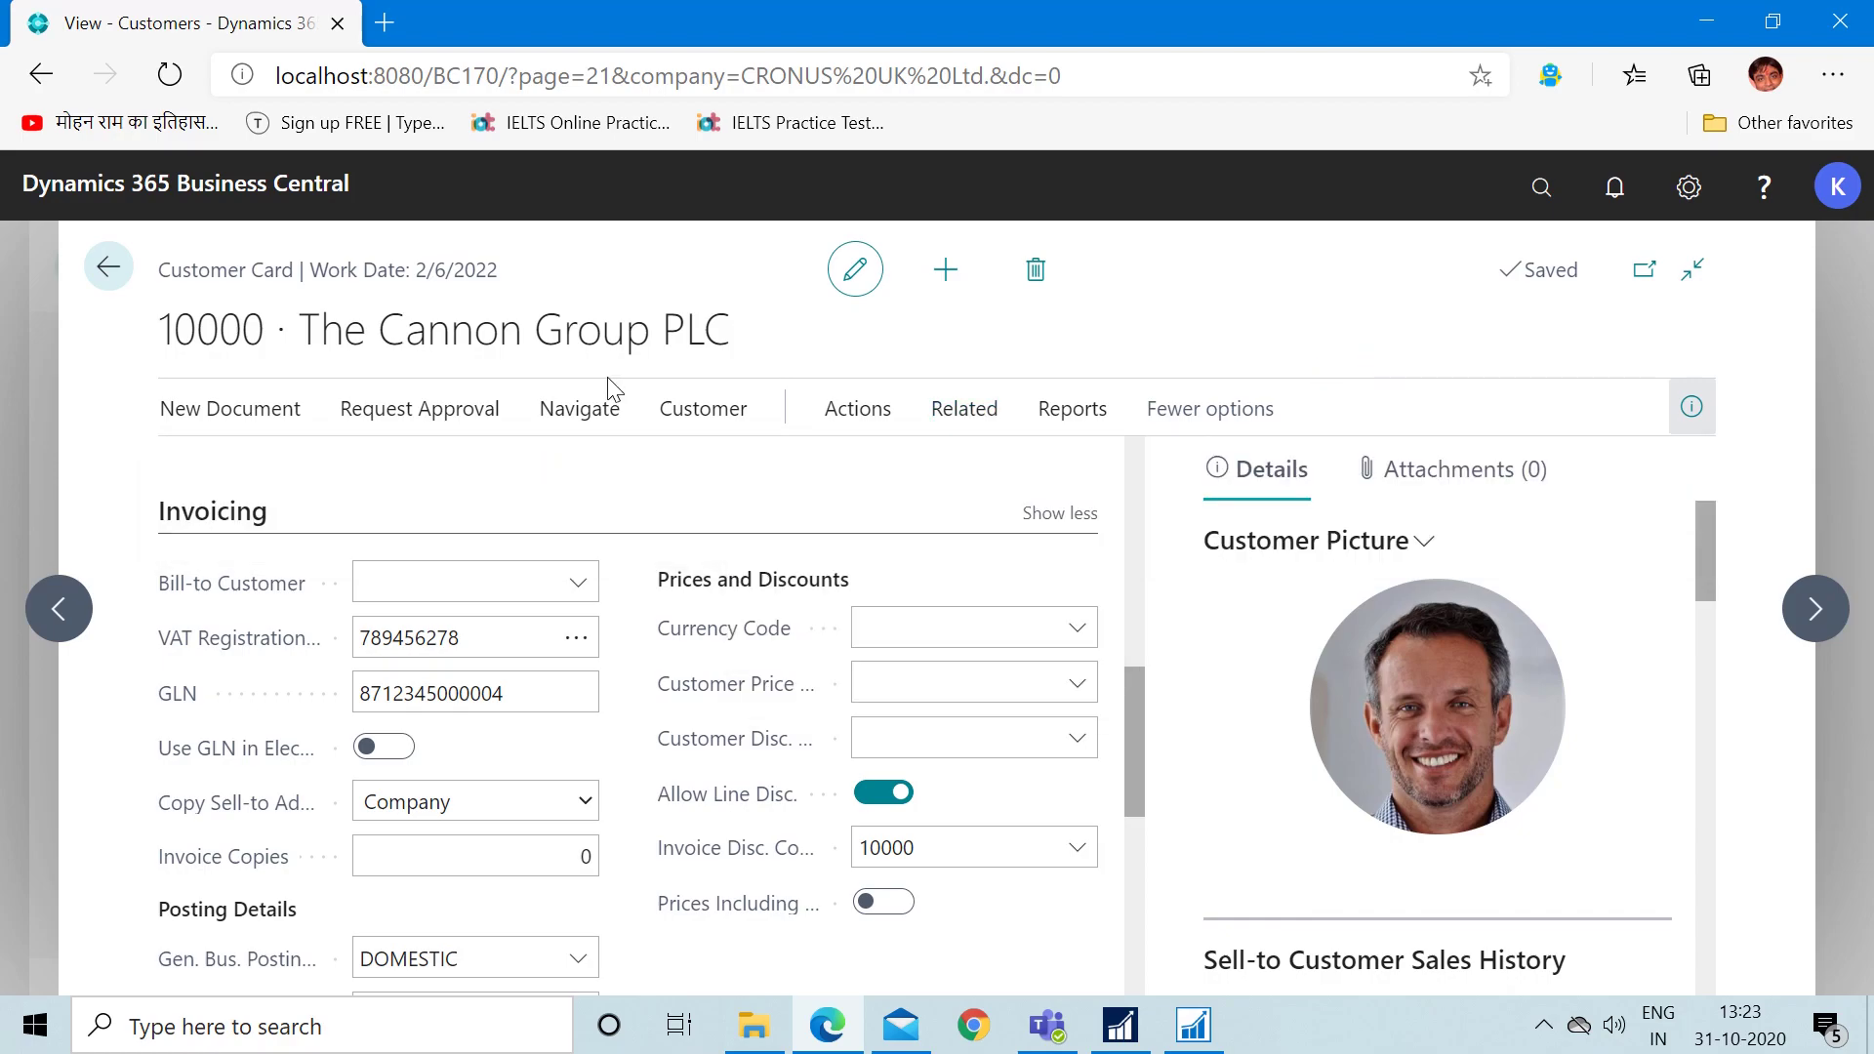
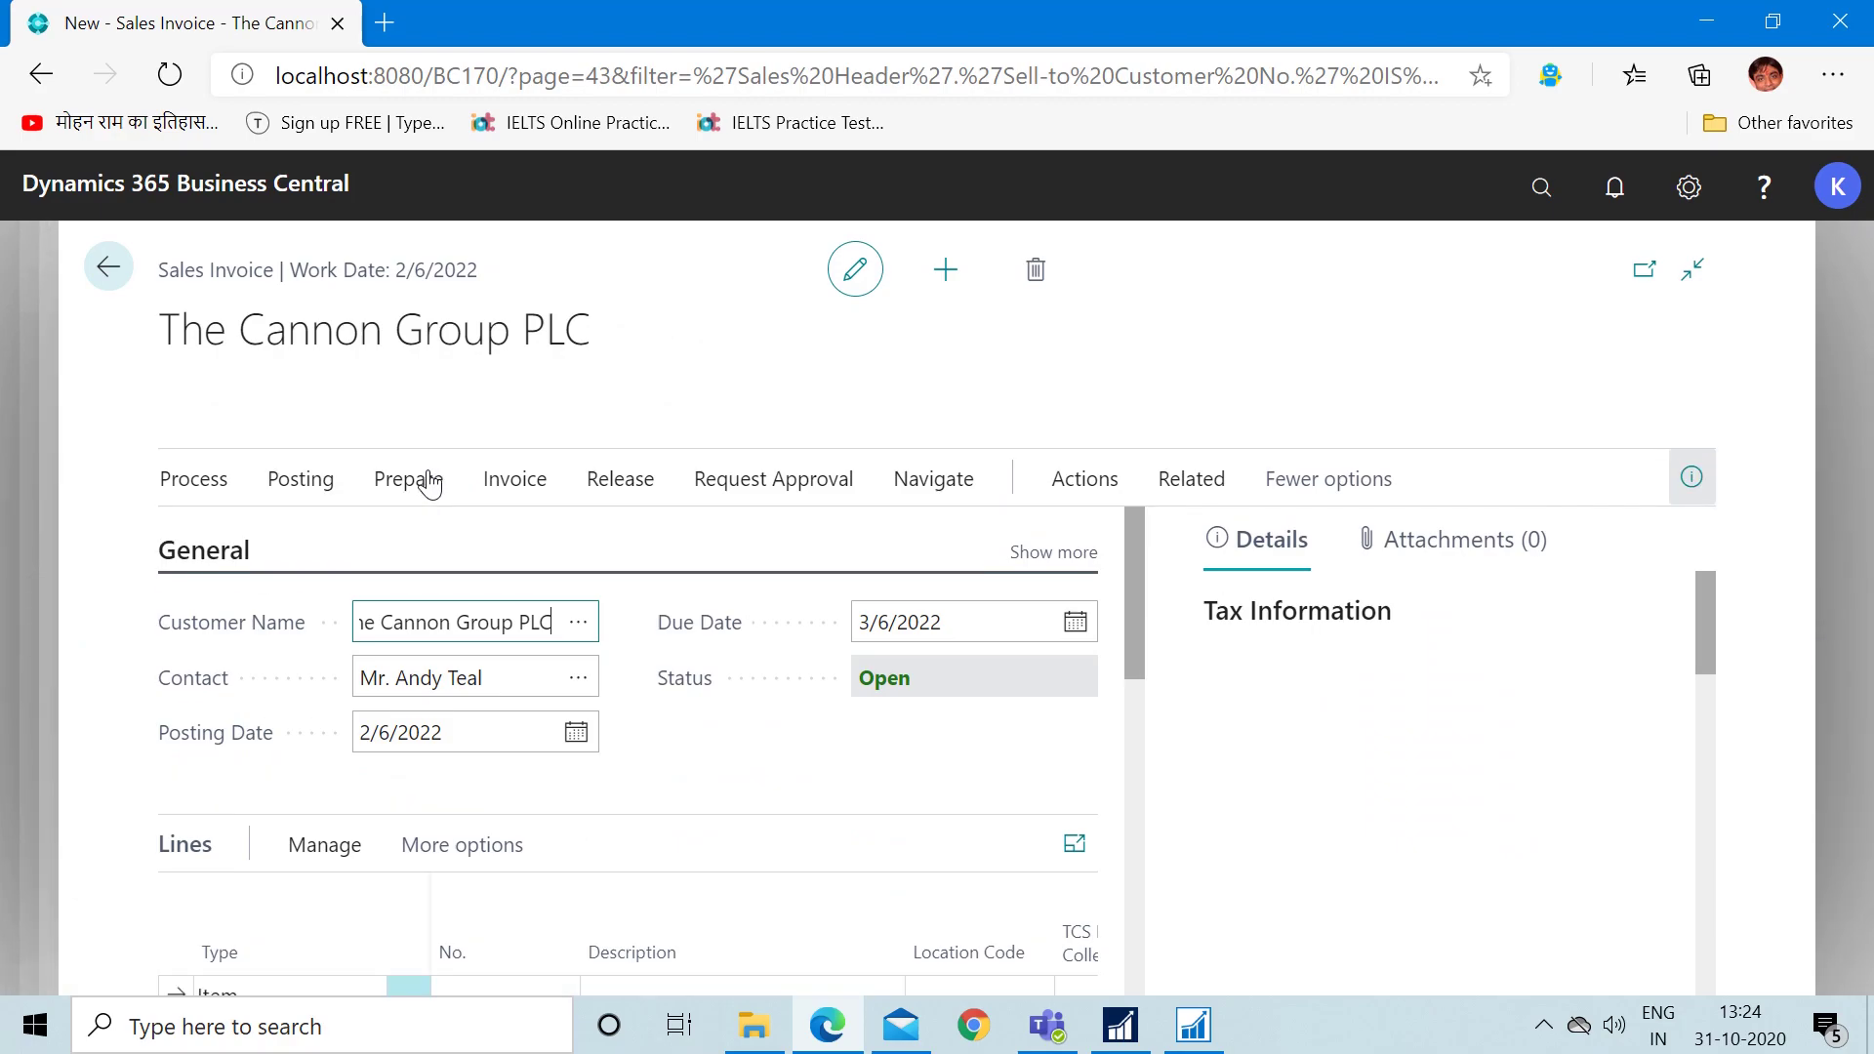
# - Dismiss the invoice's notification and add an item line for item 1000 with a quantity of 1
pyautogui.click(191, 401)
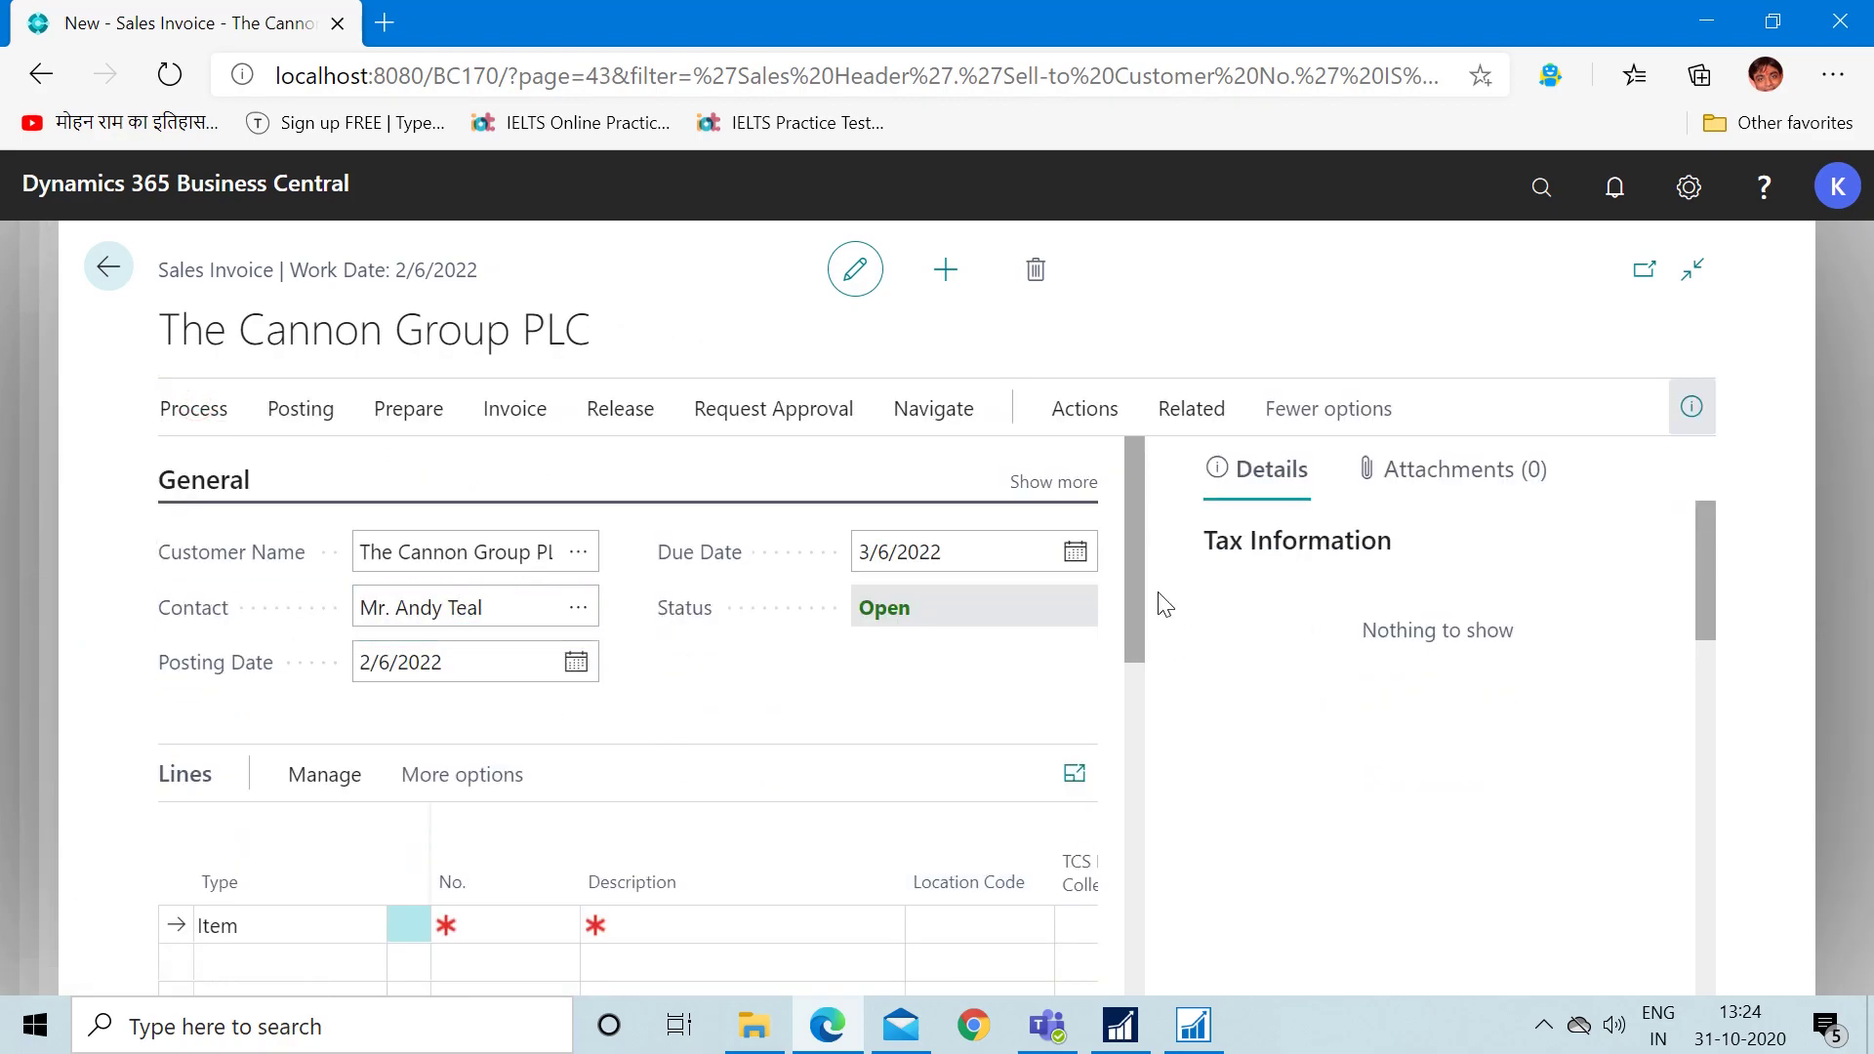
pyautogui.moveTo(1126, 564); pyautogui.dragTo(1133, 658)
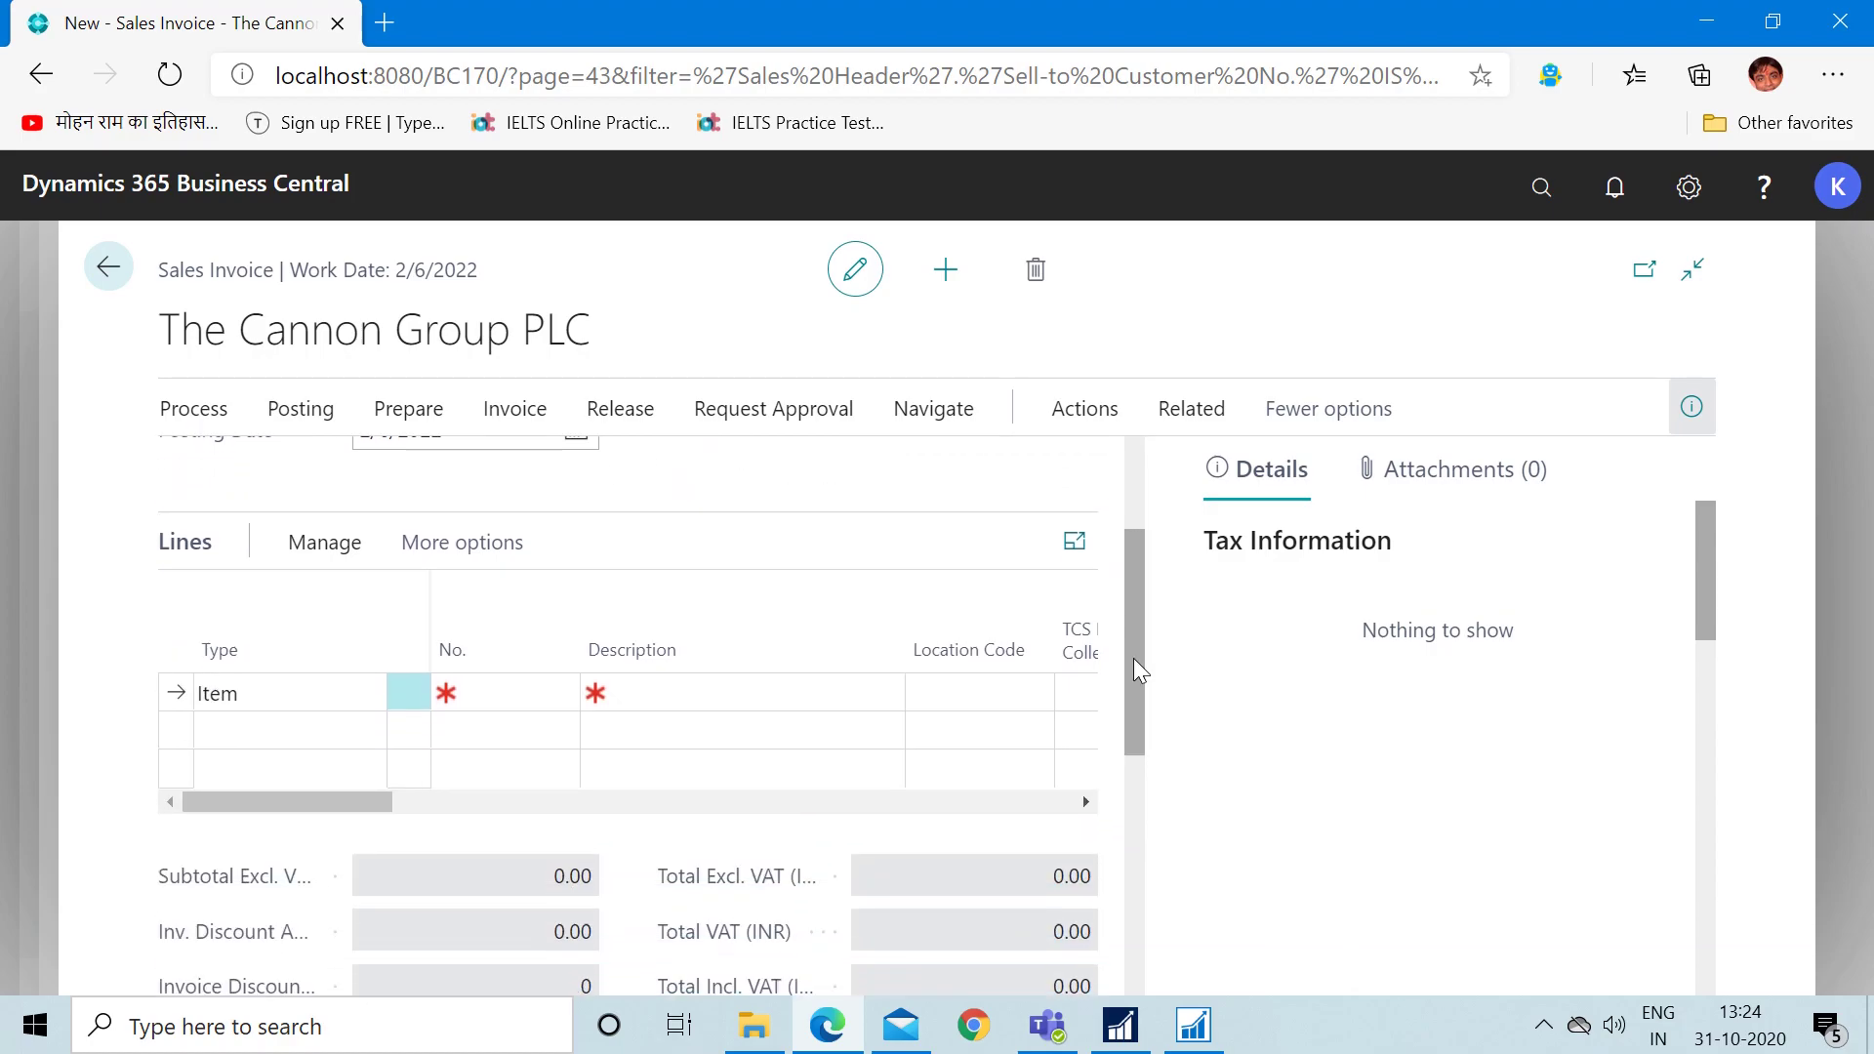
pyautogui.click(486, 685)
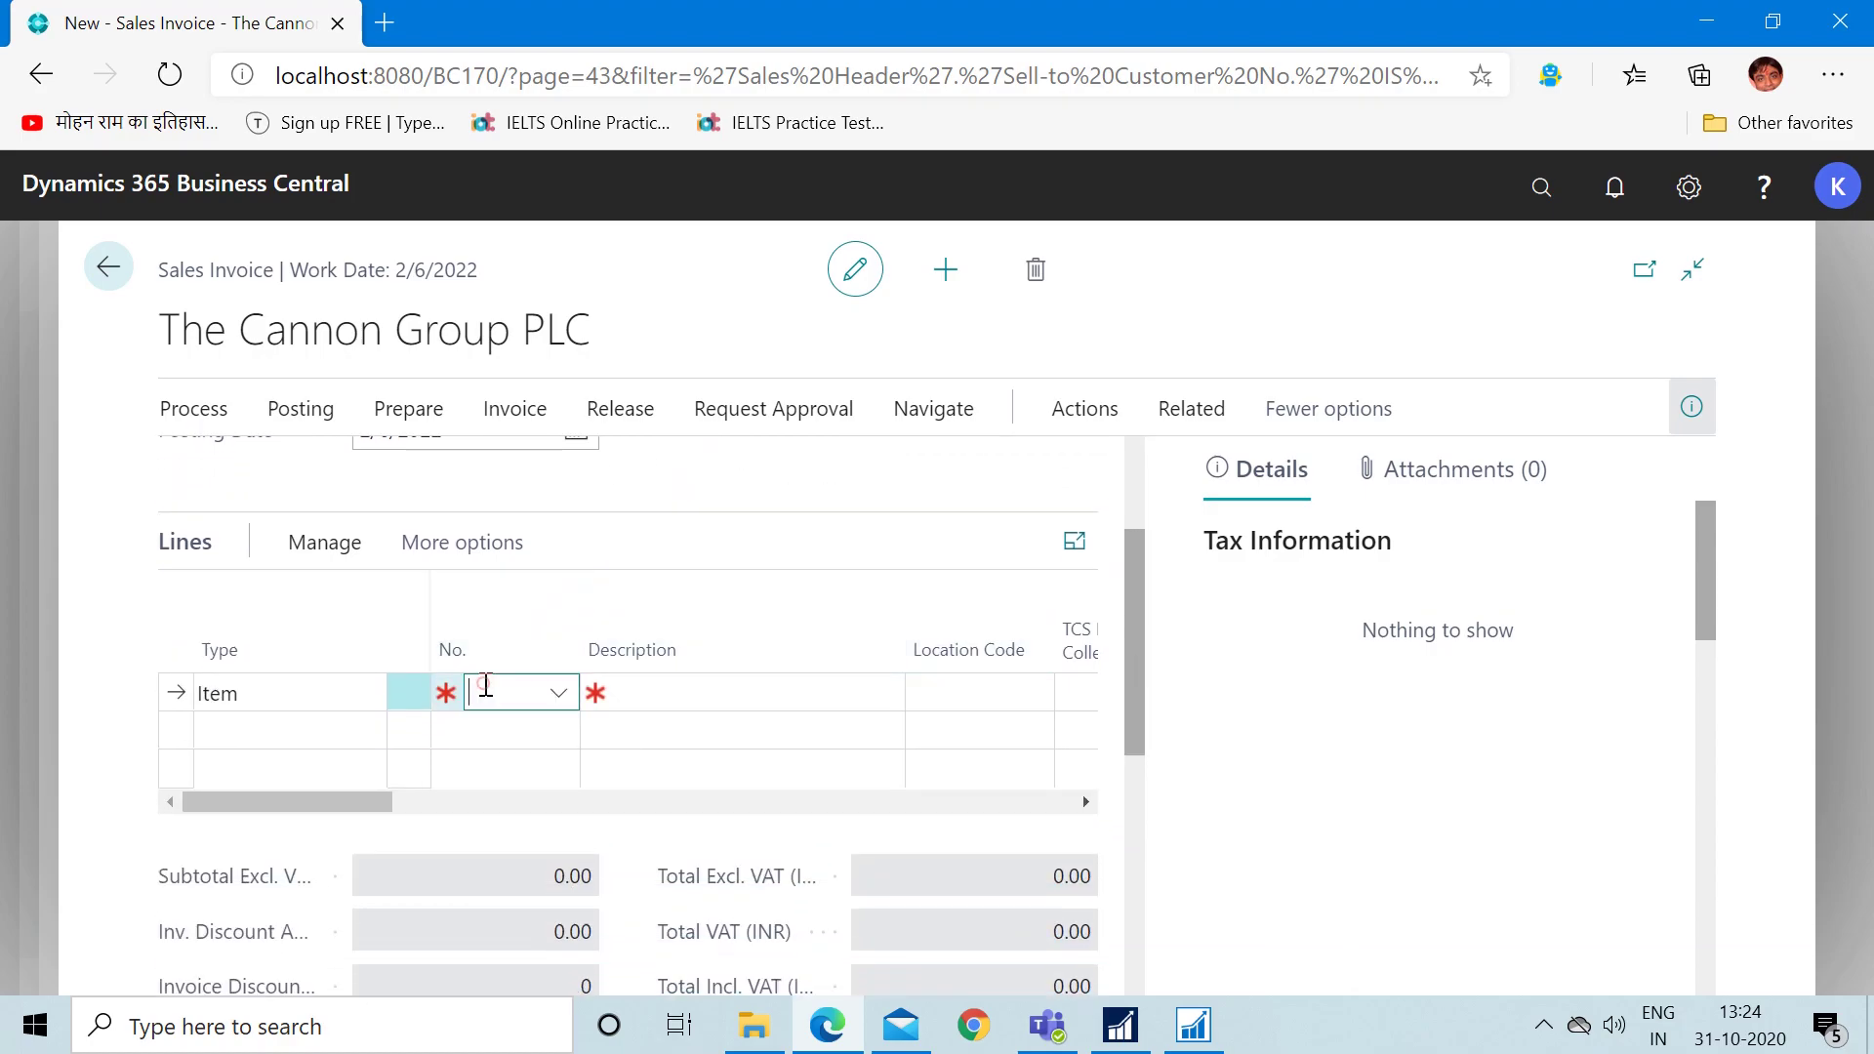
pyautogui.write('1000')
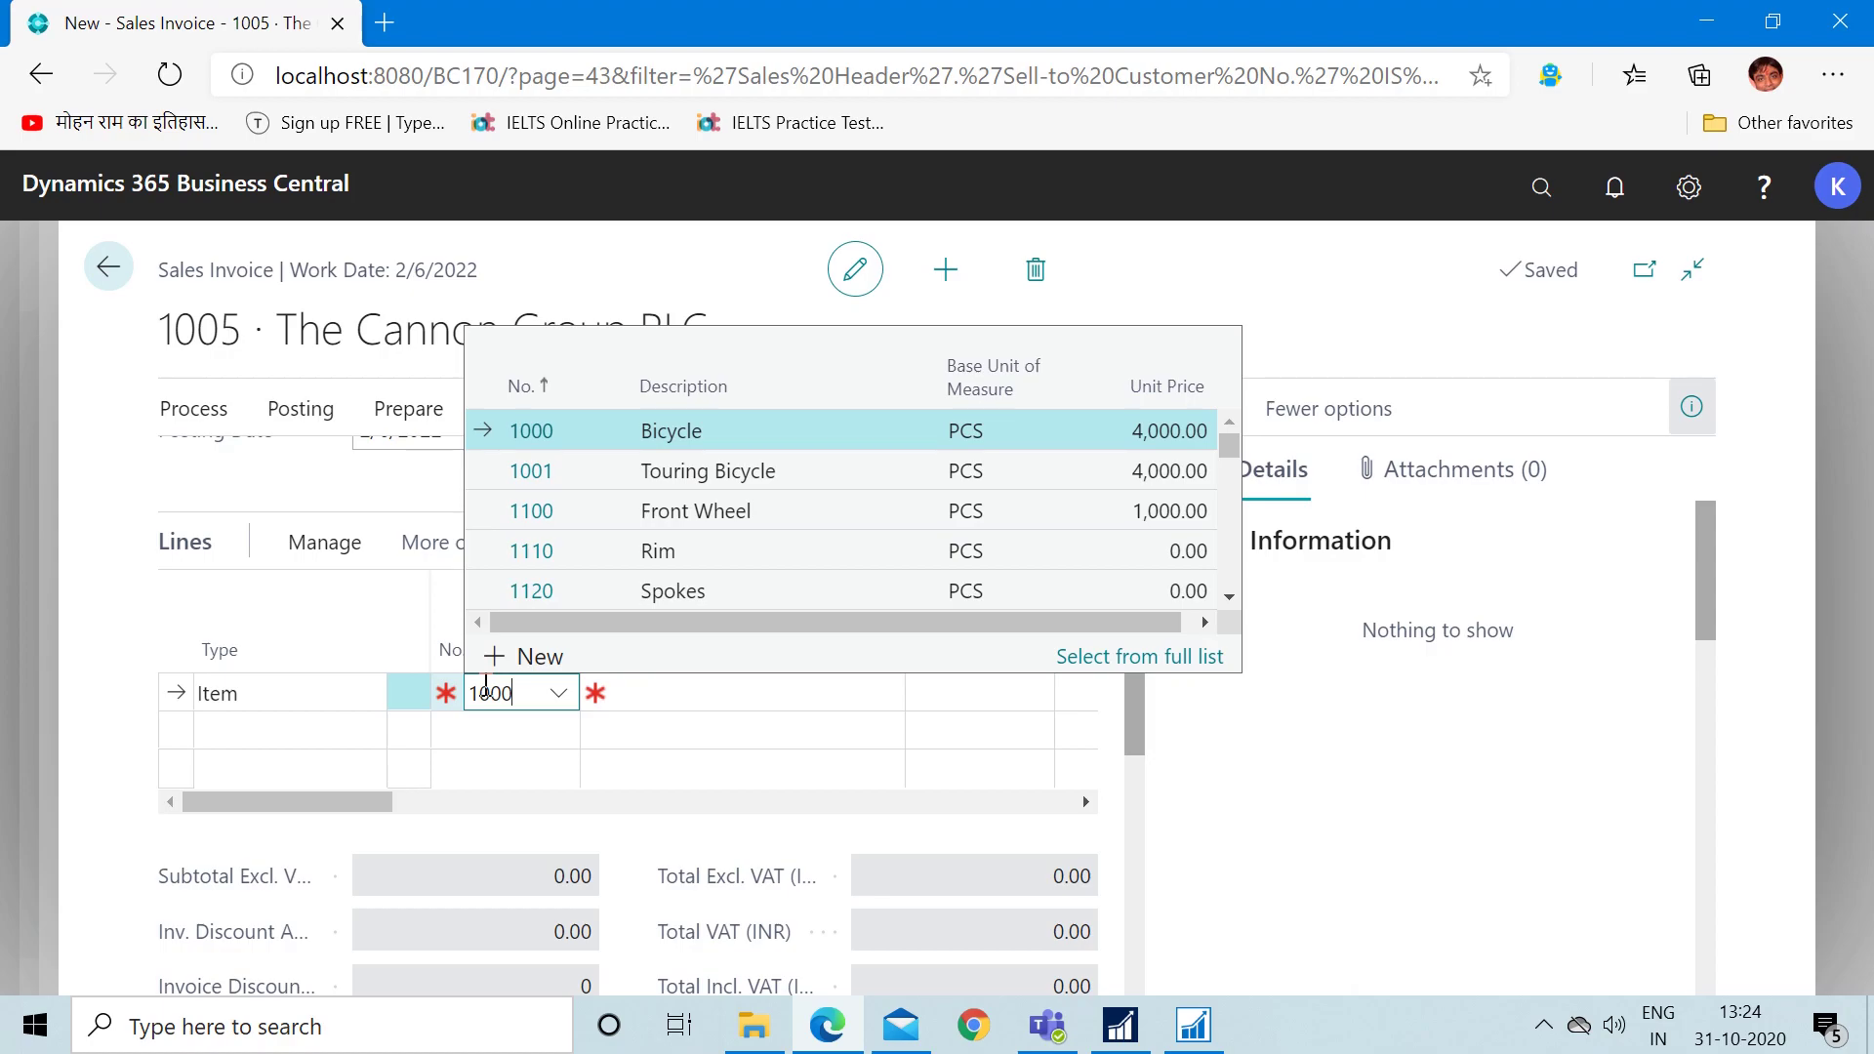
pyautogui.press('Tab')
pyautogui.press('Tab')
pyautogui.press('Tab')
pyautogui.press('Tab')
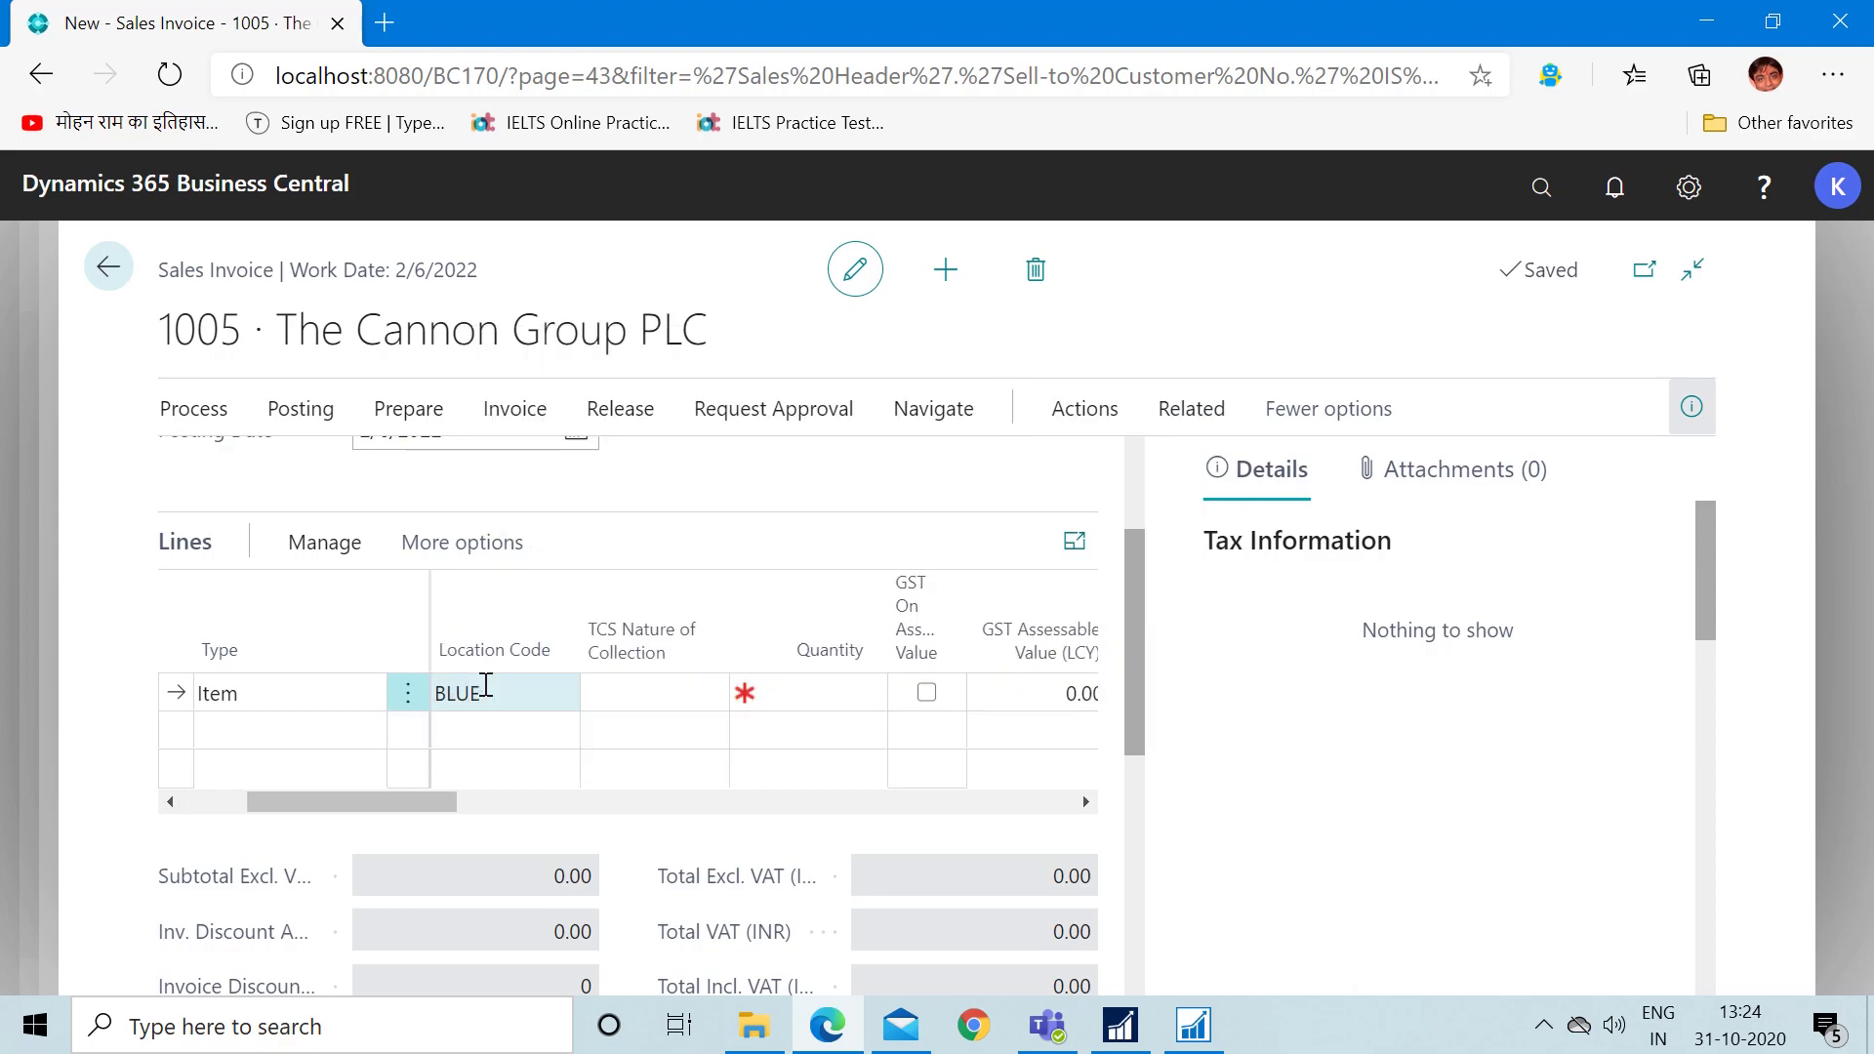
pyautogui.write('1')
pyautogui.press('Tab')
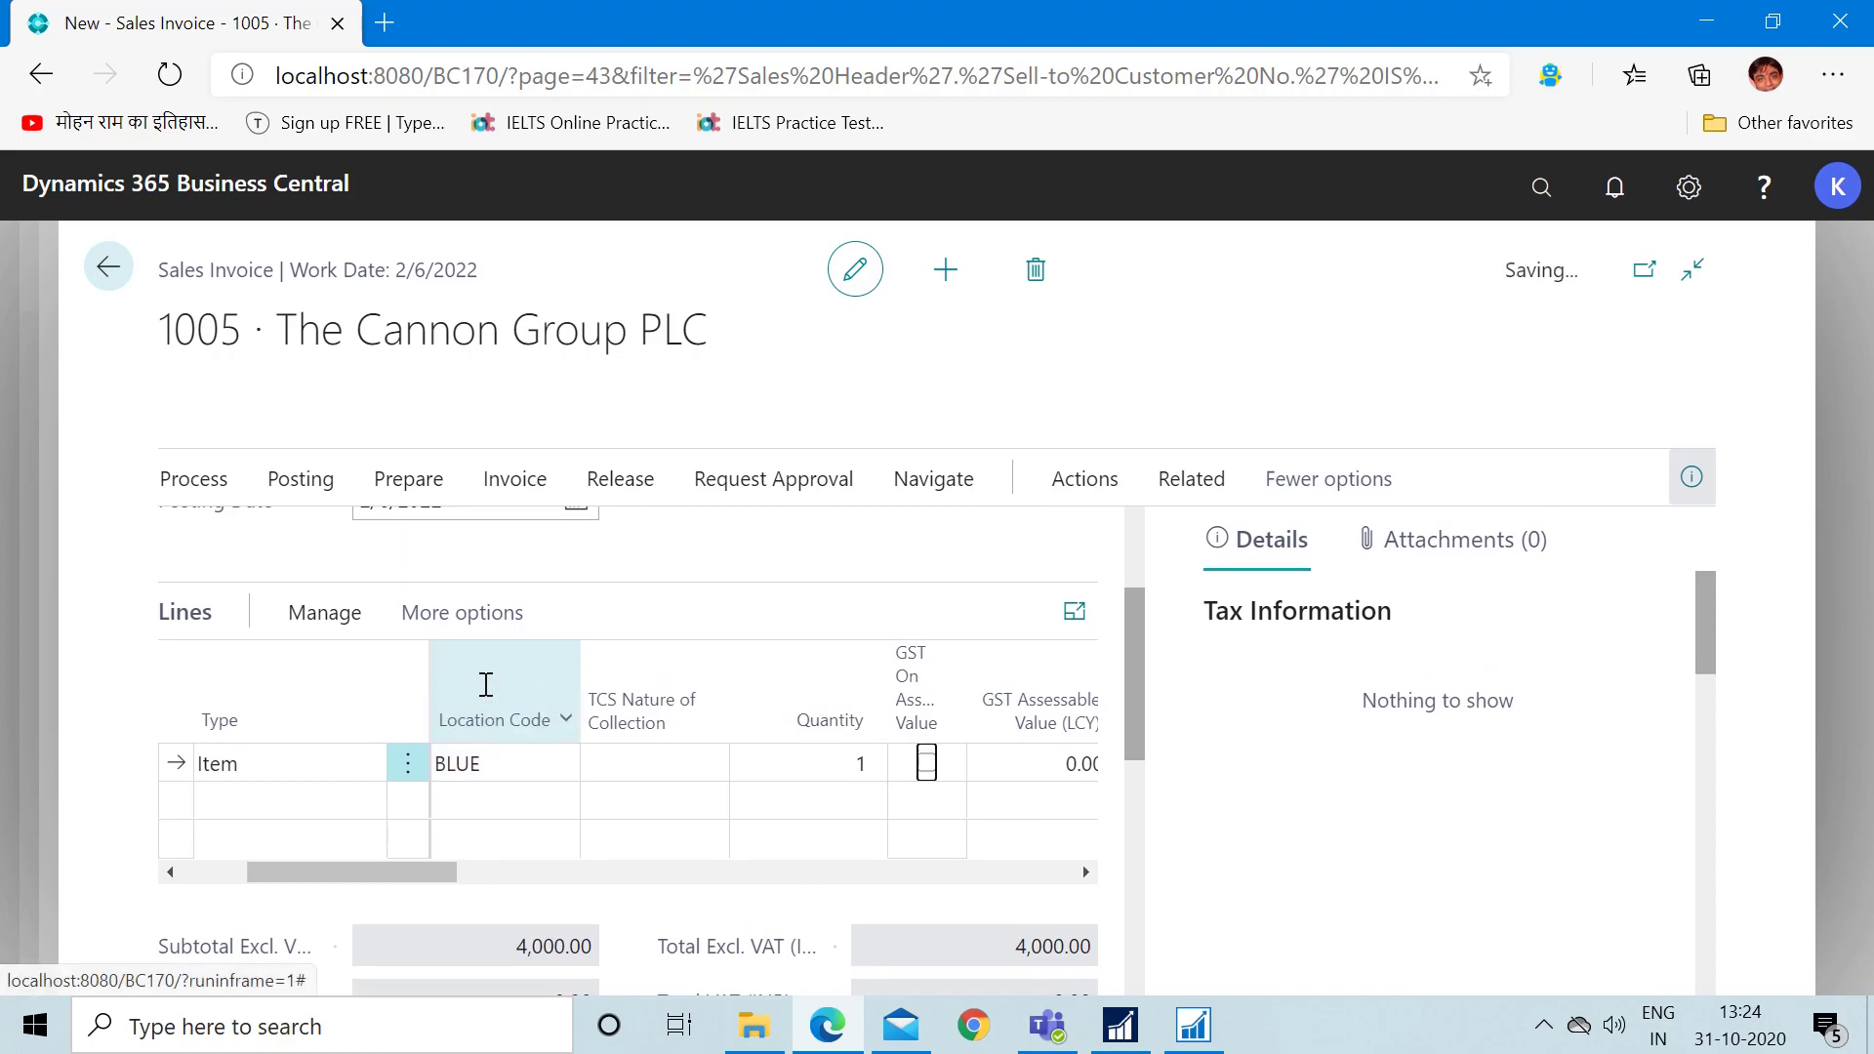
# - Examine the item line's remaining fields up to the unit price and the discount totals below the lines
pyautogui.press('Tab')
pyautogui.press('Tab')
pyautogui.press('Tab')
pyautogui.press('Tab')
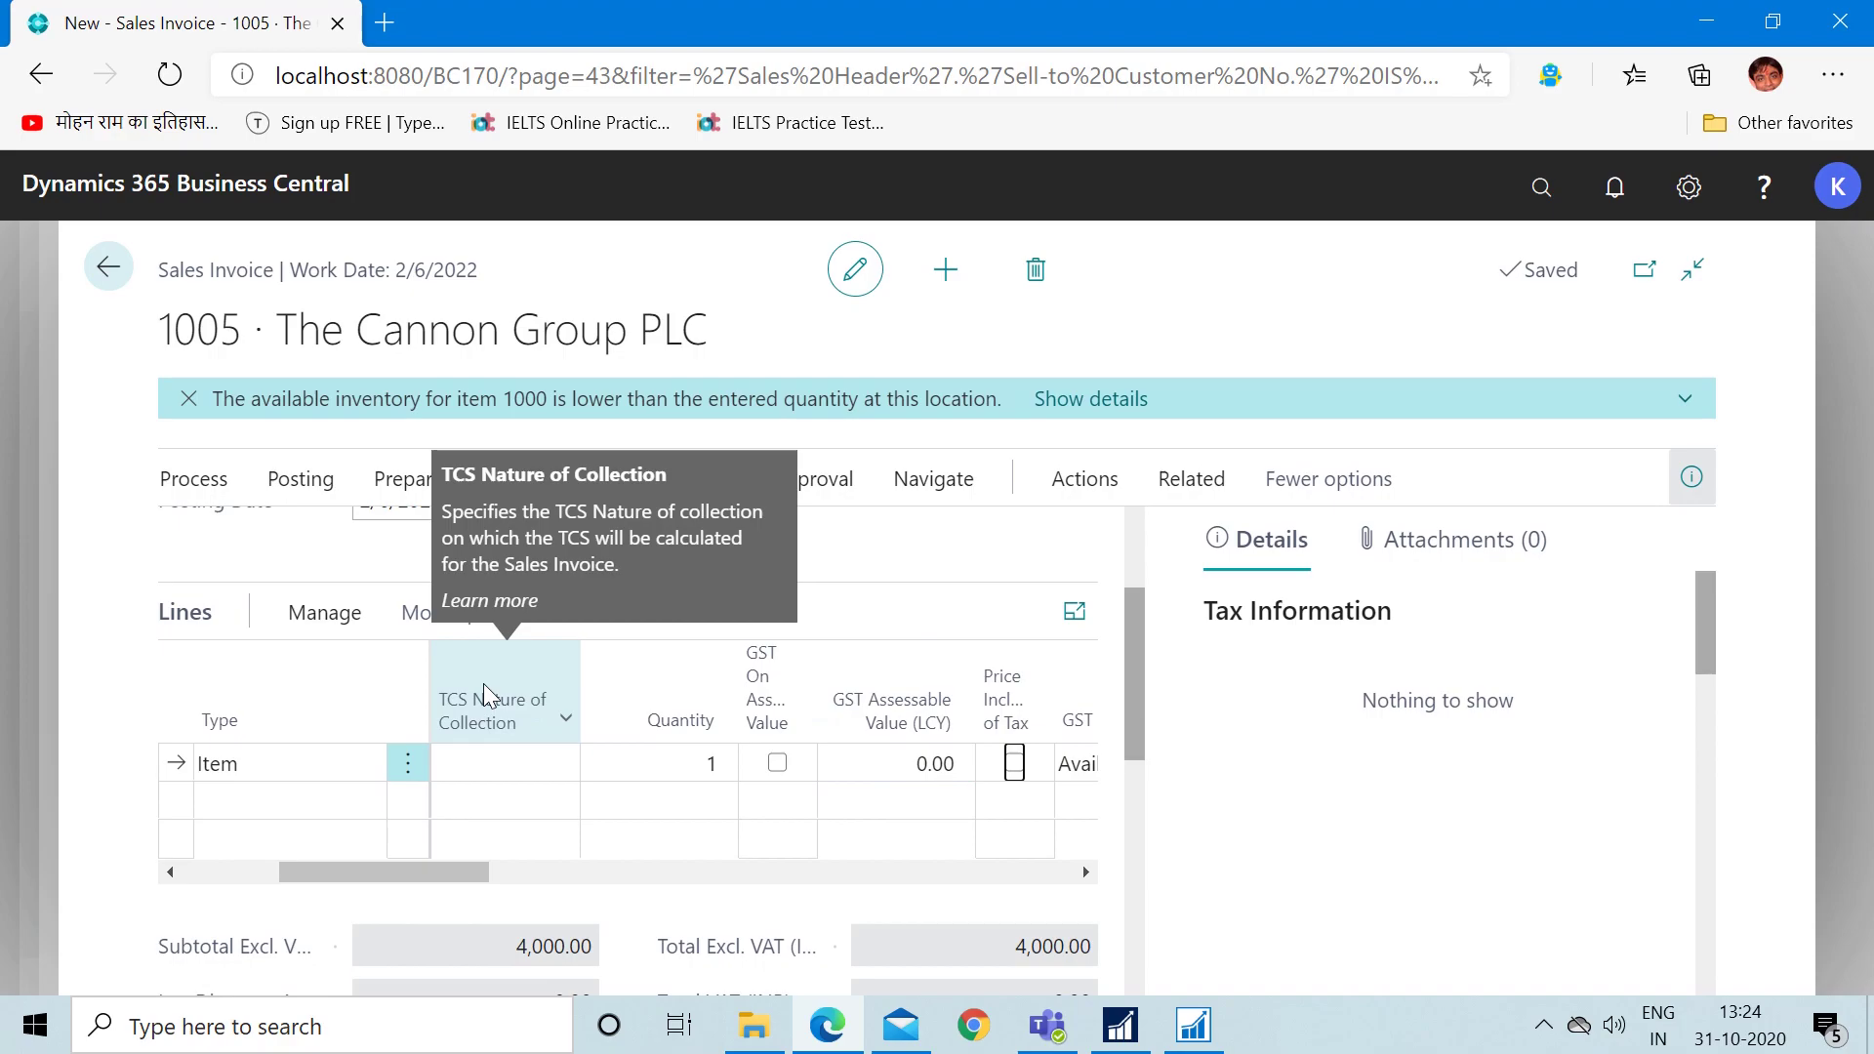
pyautogui.press('Tab')
pyautogui.press('Tab')
pyautogui.press('Tab')
pyautogui.press('Tab')
pyautogui.press('Tab')
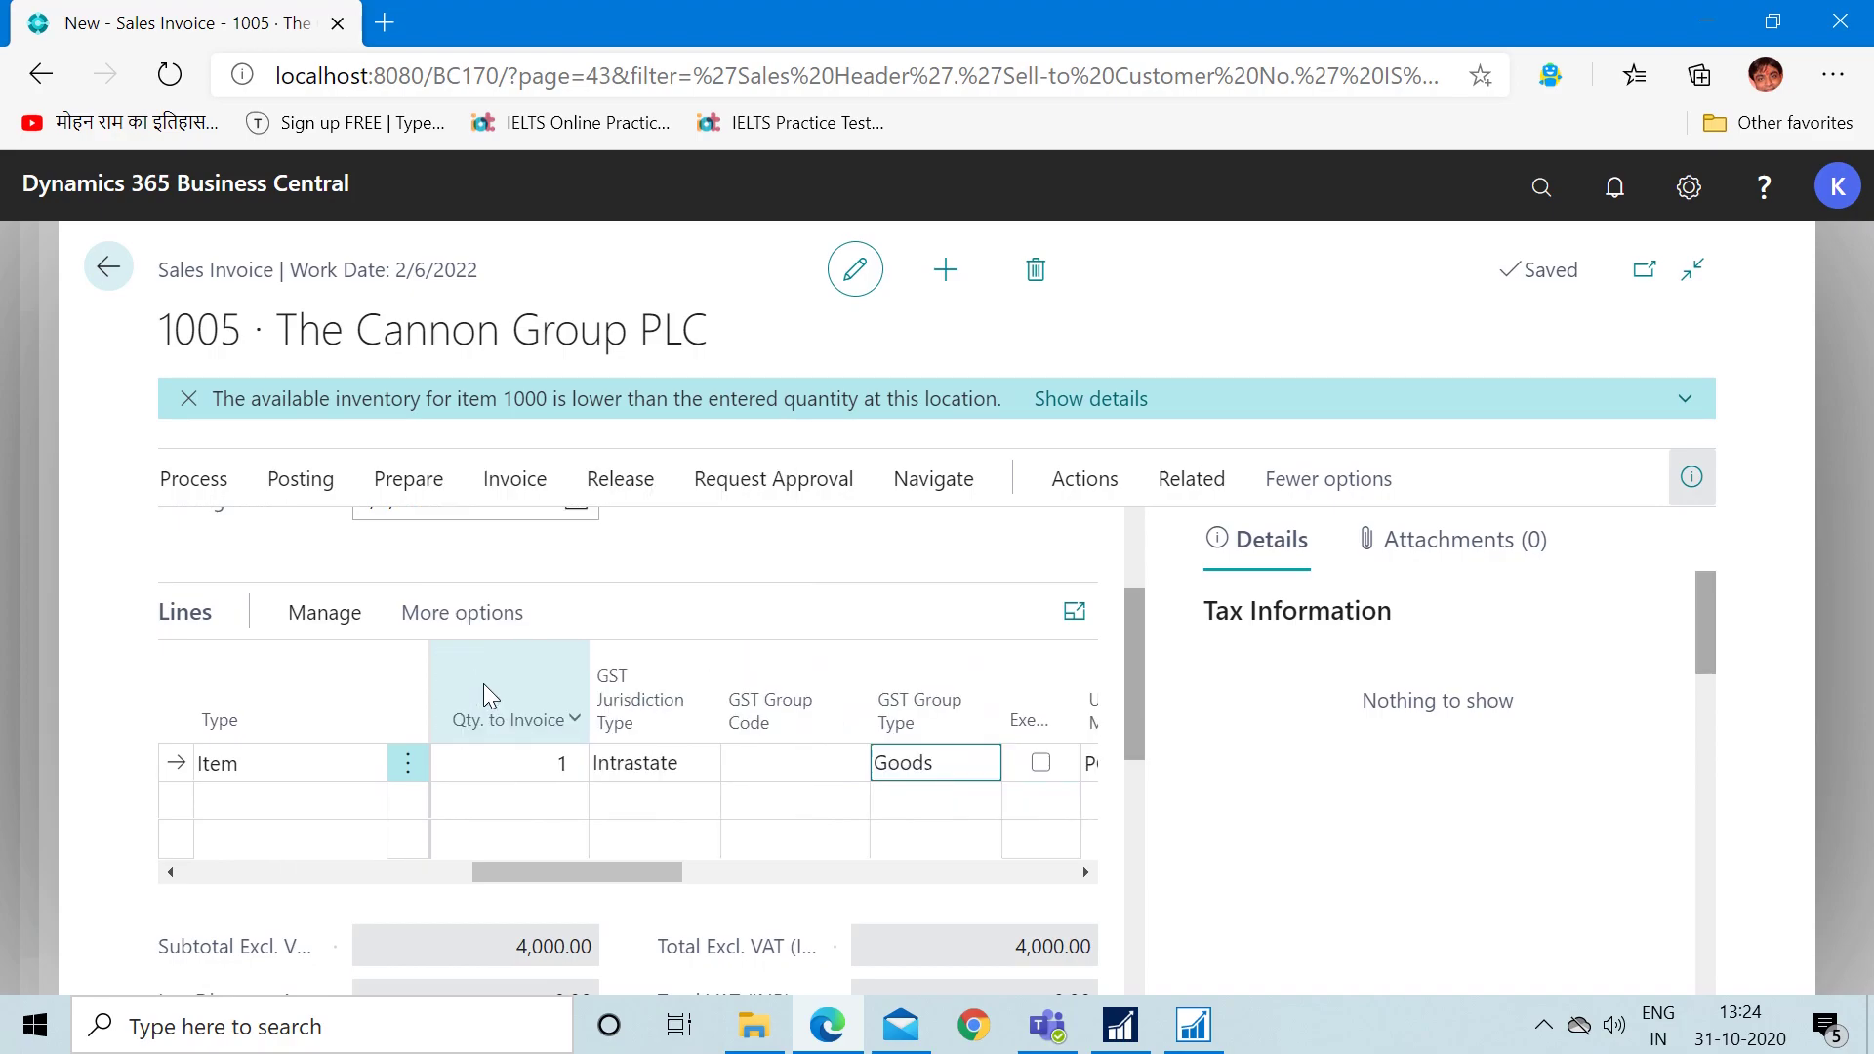
pyautogui.press('Tab')
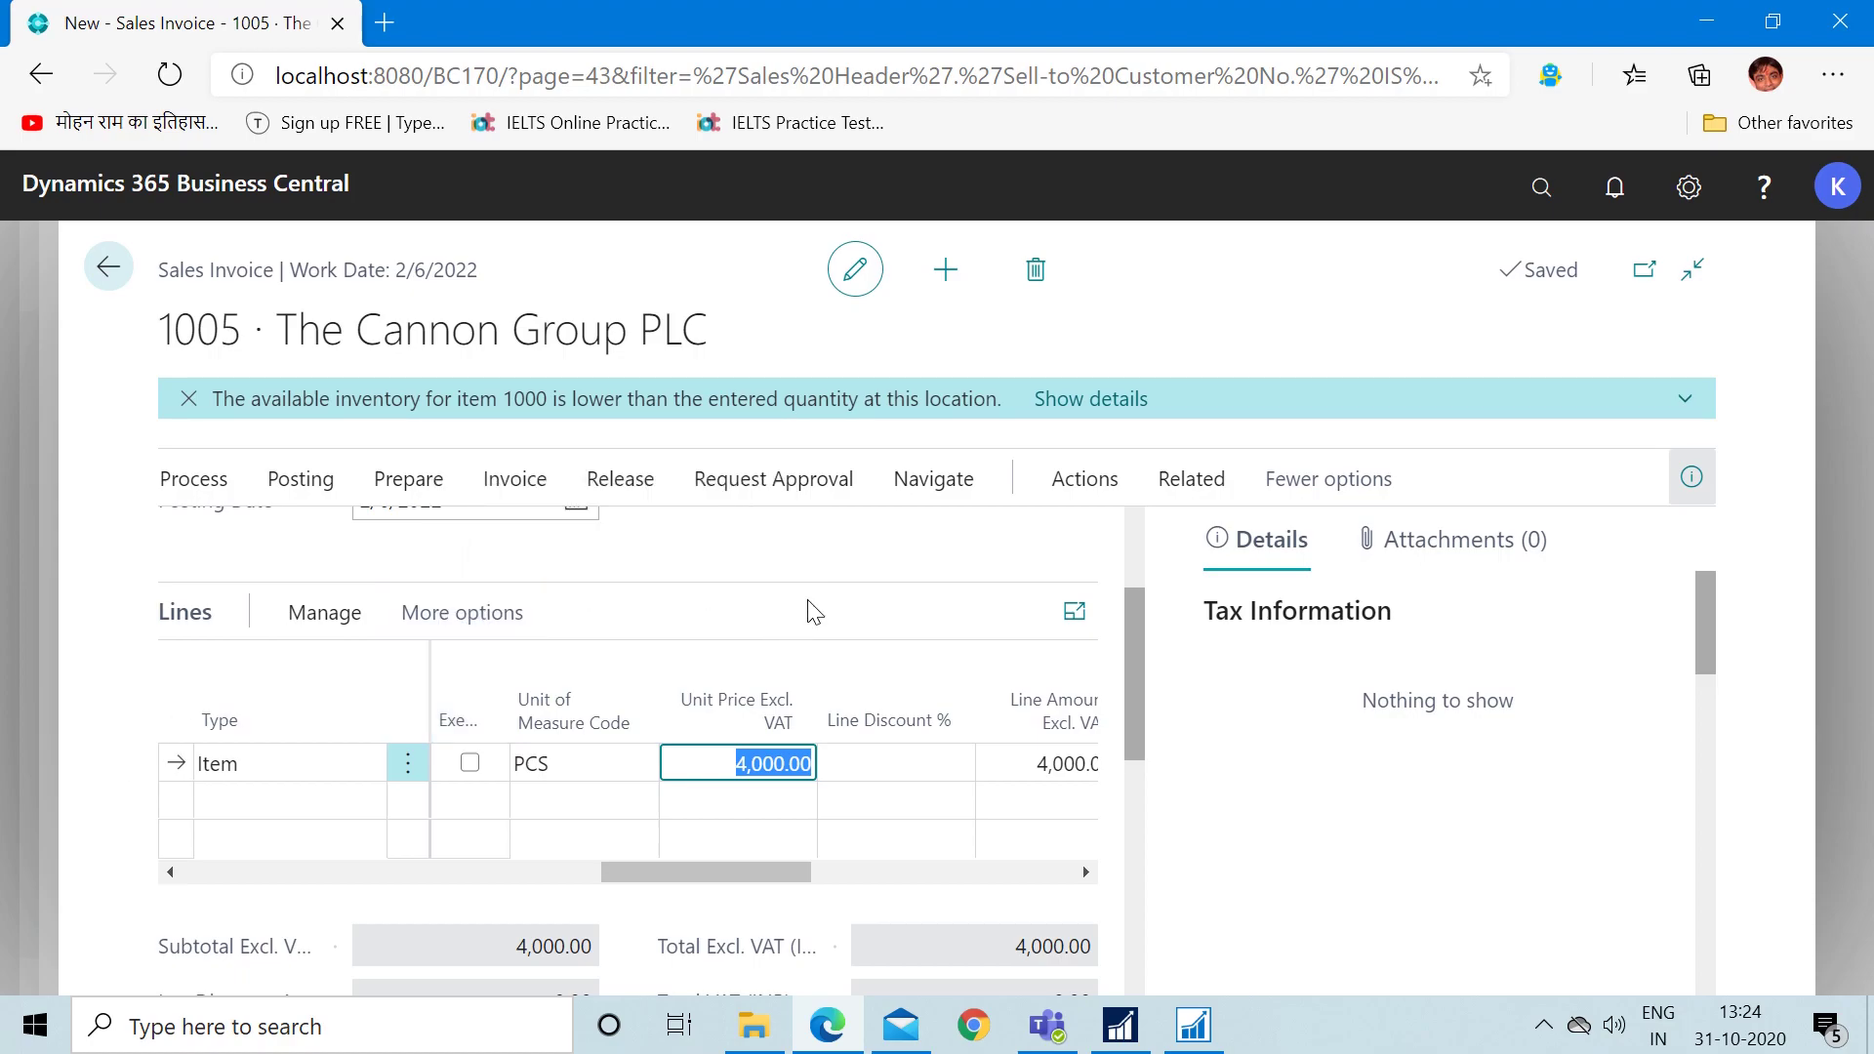
pyautogui.moveTo(1133, 635); pyautogui.dragTo(1145, 684)
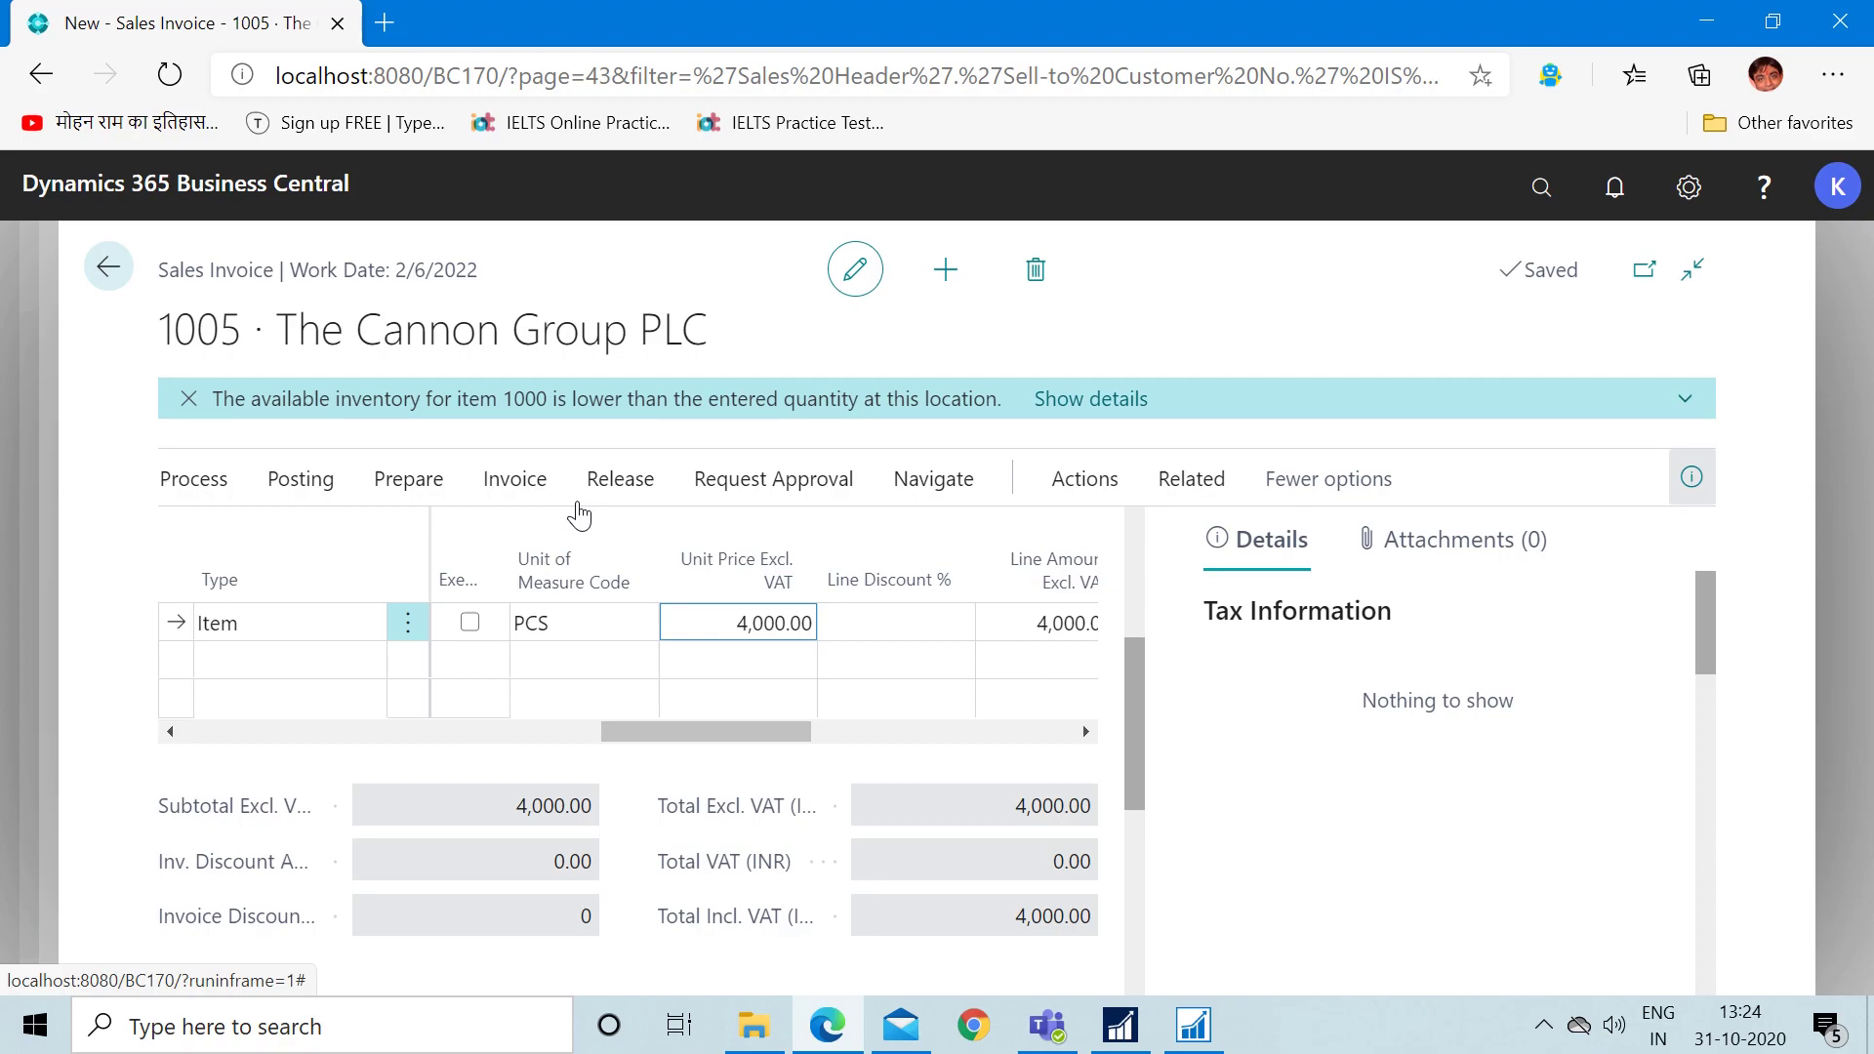
# - Calculate the invoice discount by opening the sales invoice's statistics, and exit the invoice without posting it
pyautogui.click(952, 481)
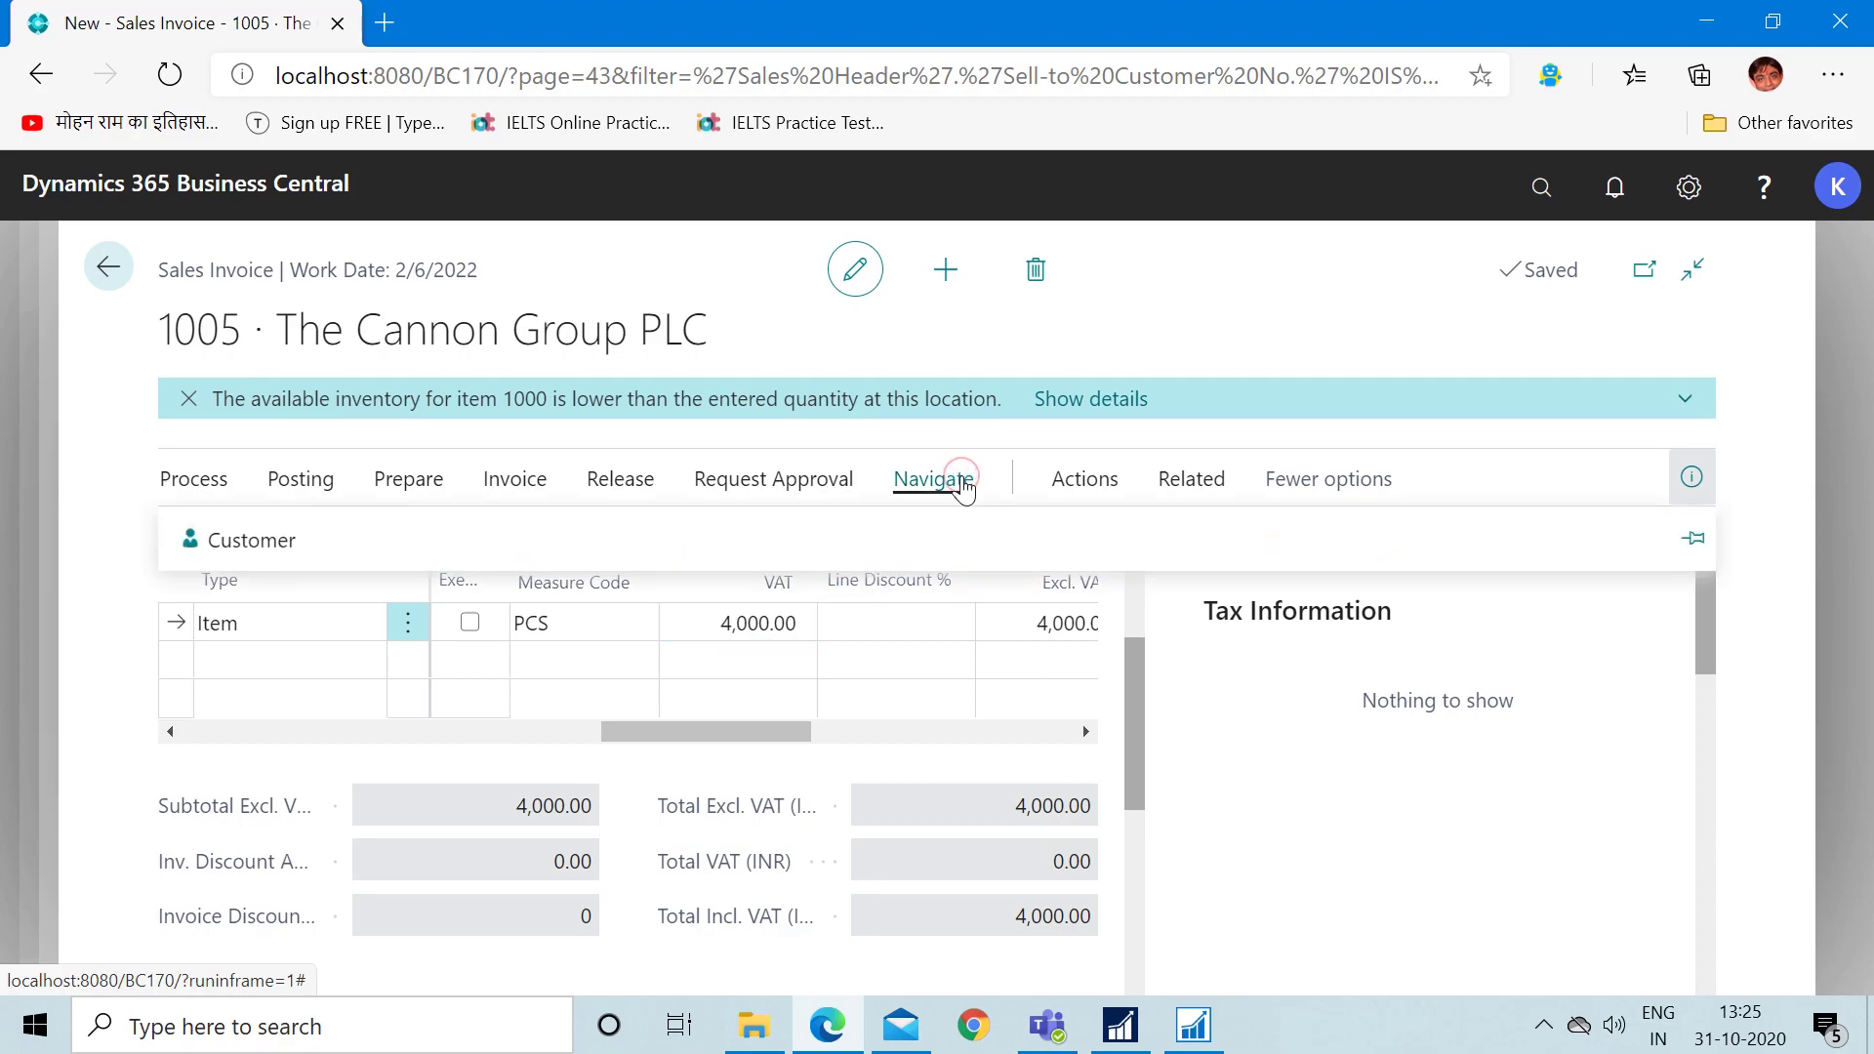
pyautogui.click(1159, 496)
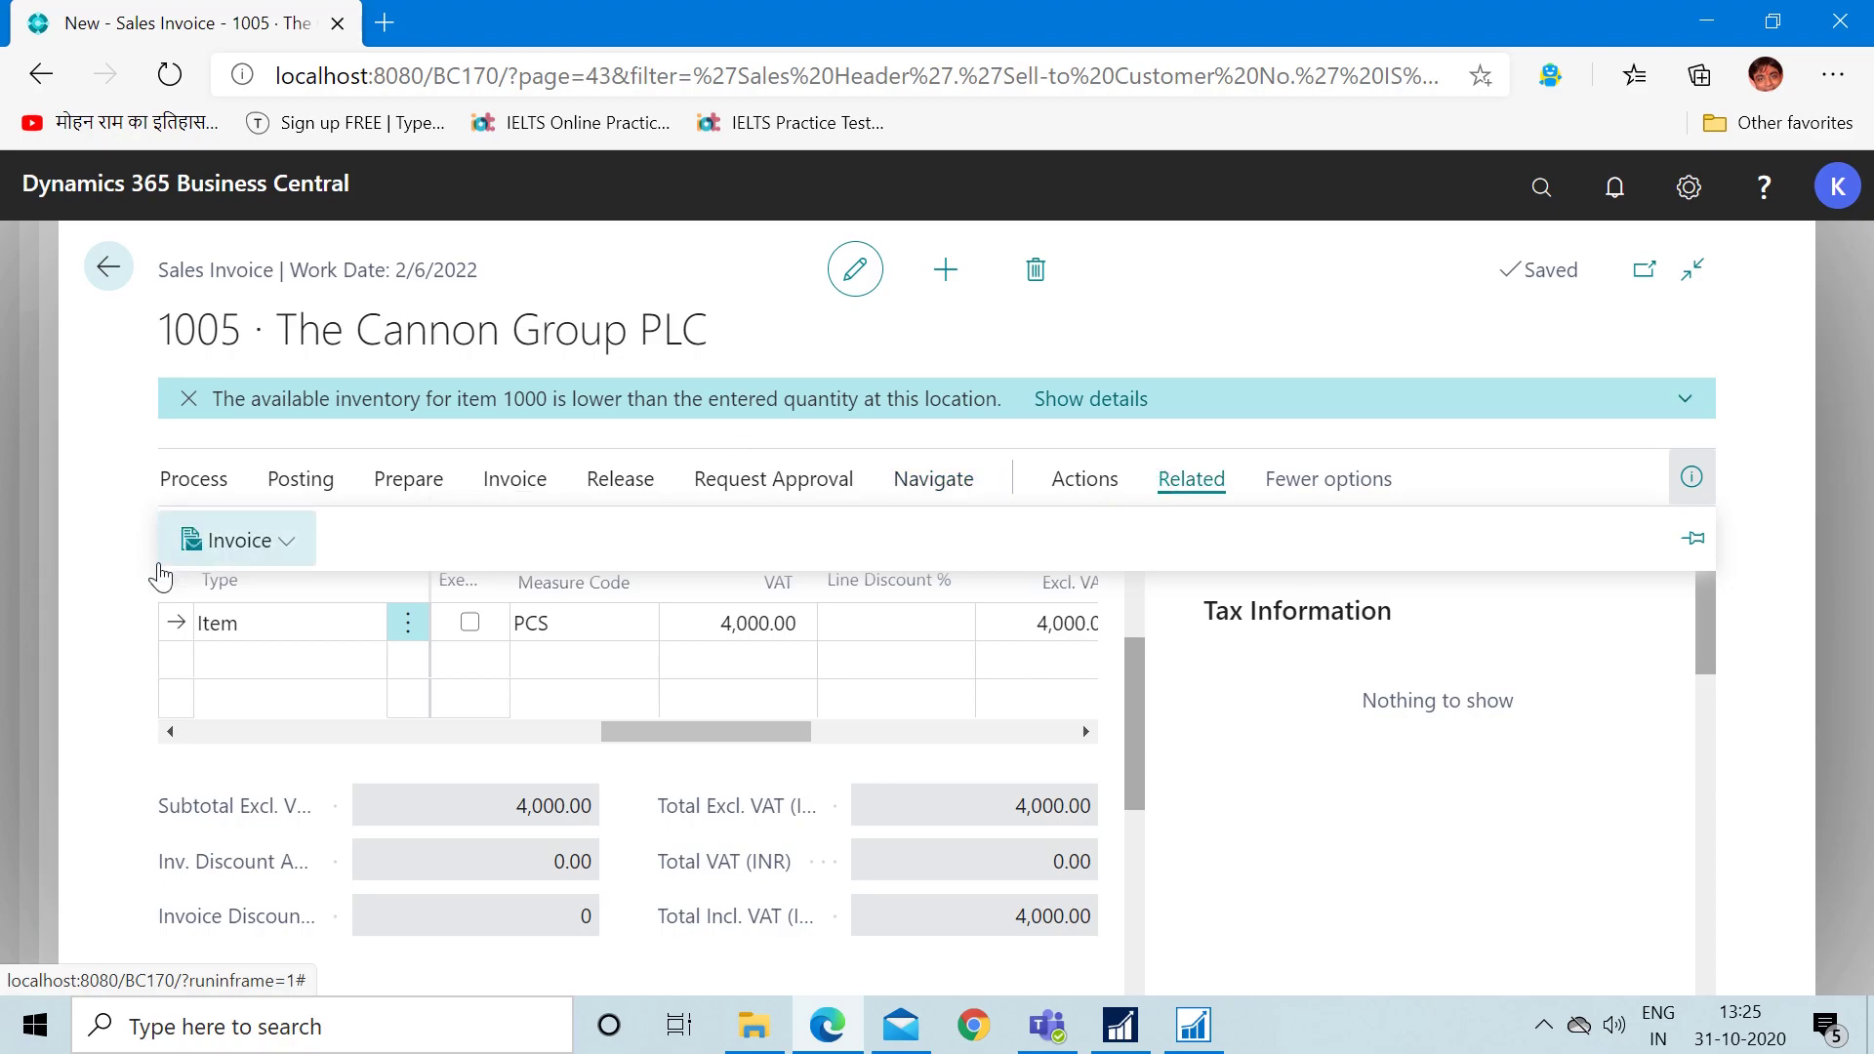
pyautogui.click(263, 563)
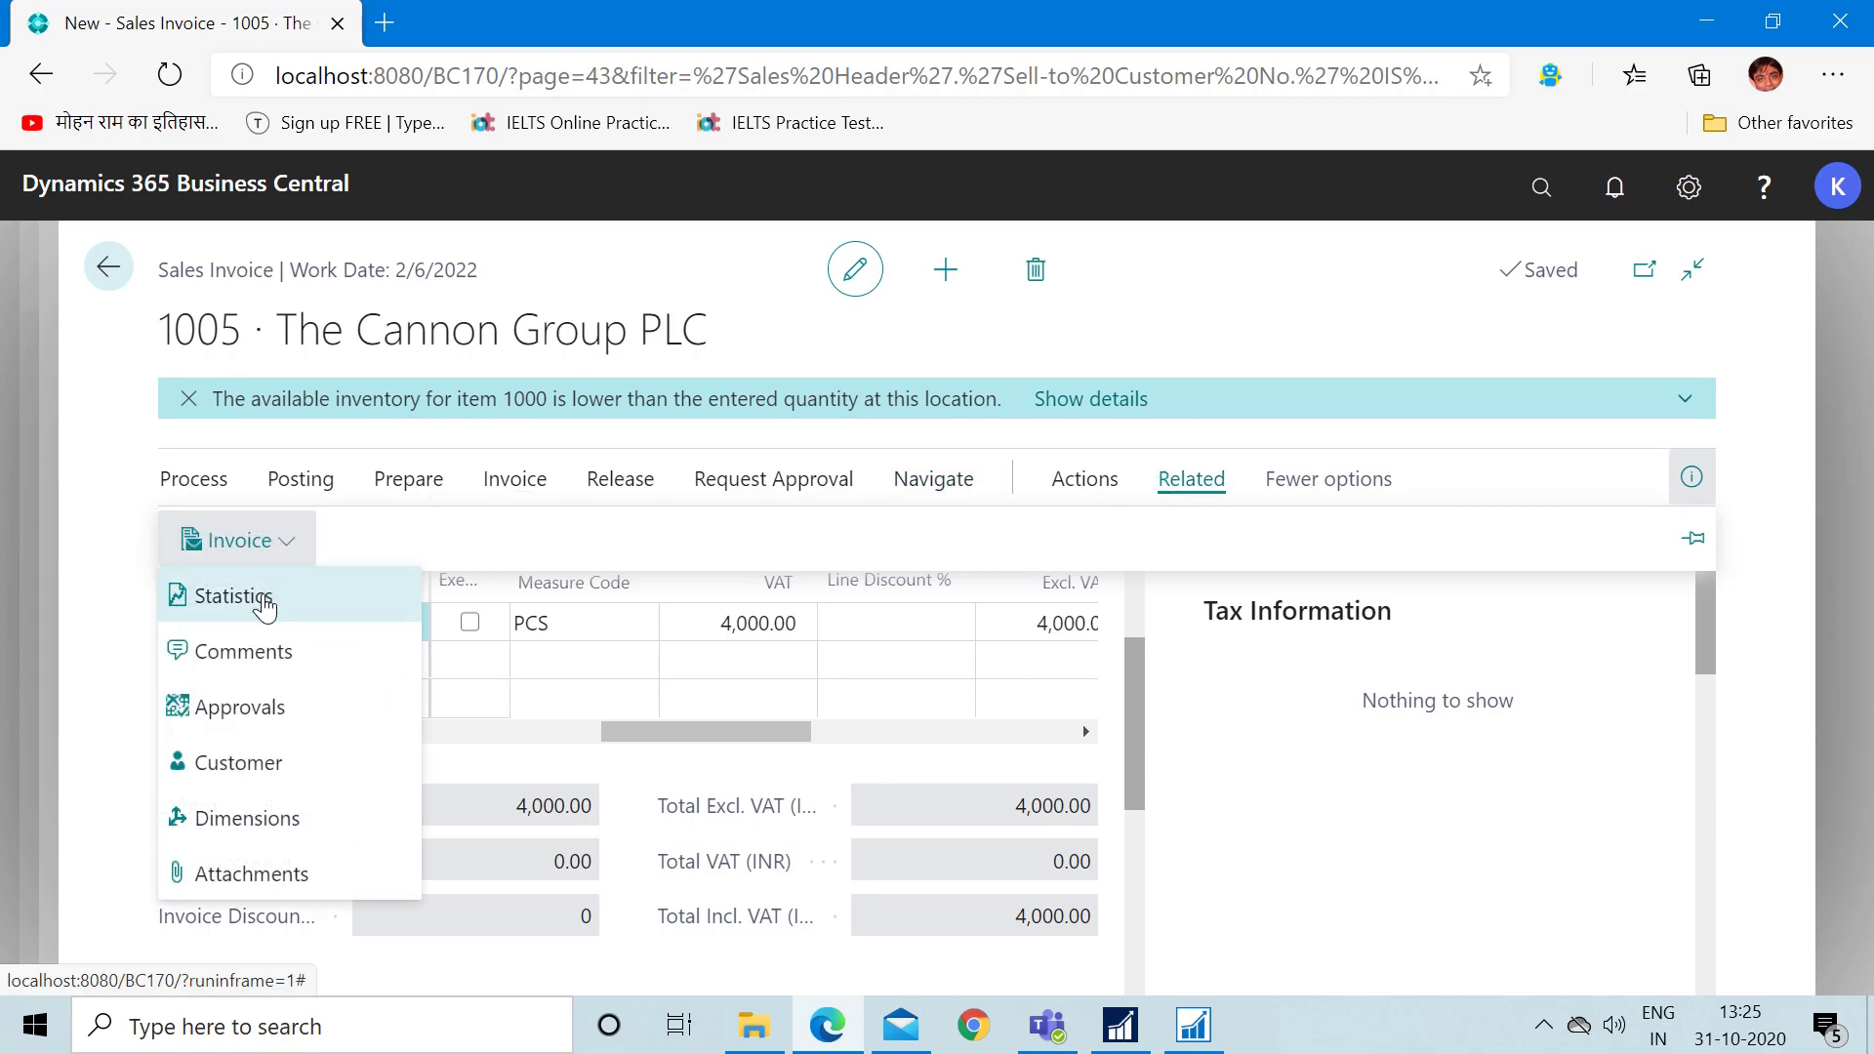
pyautogui.click(261, 599)
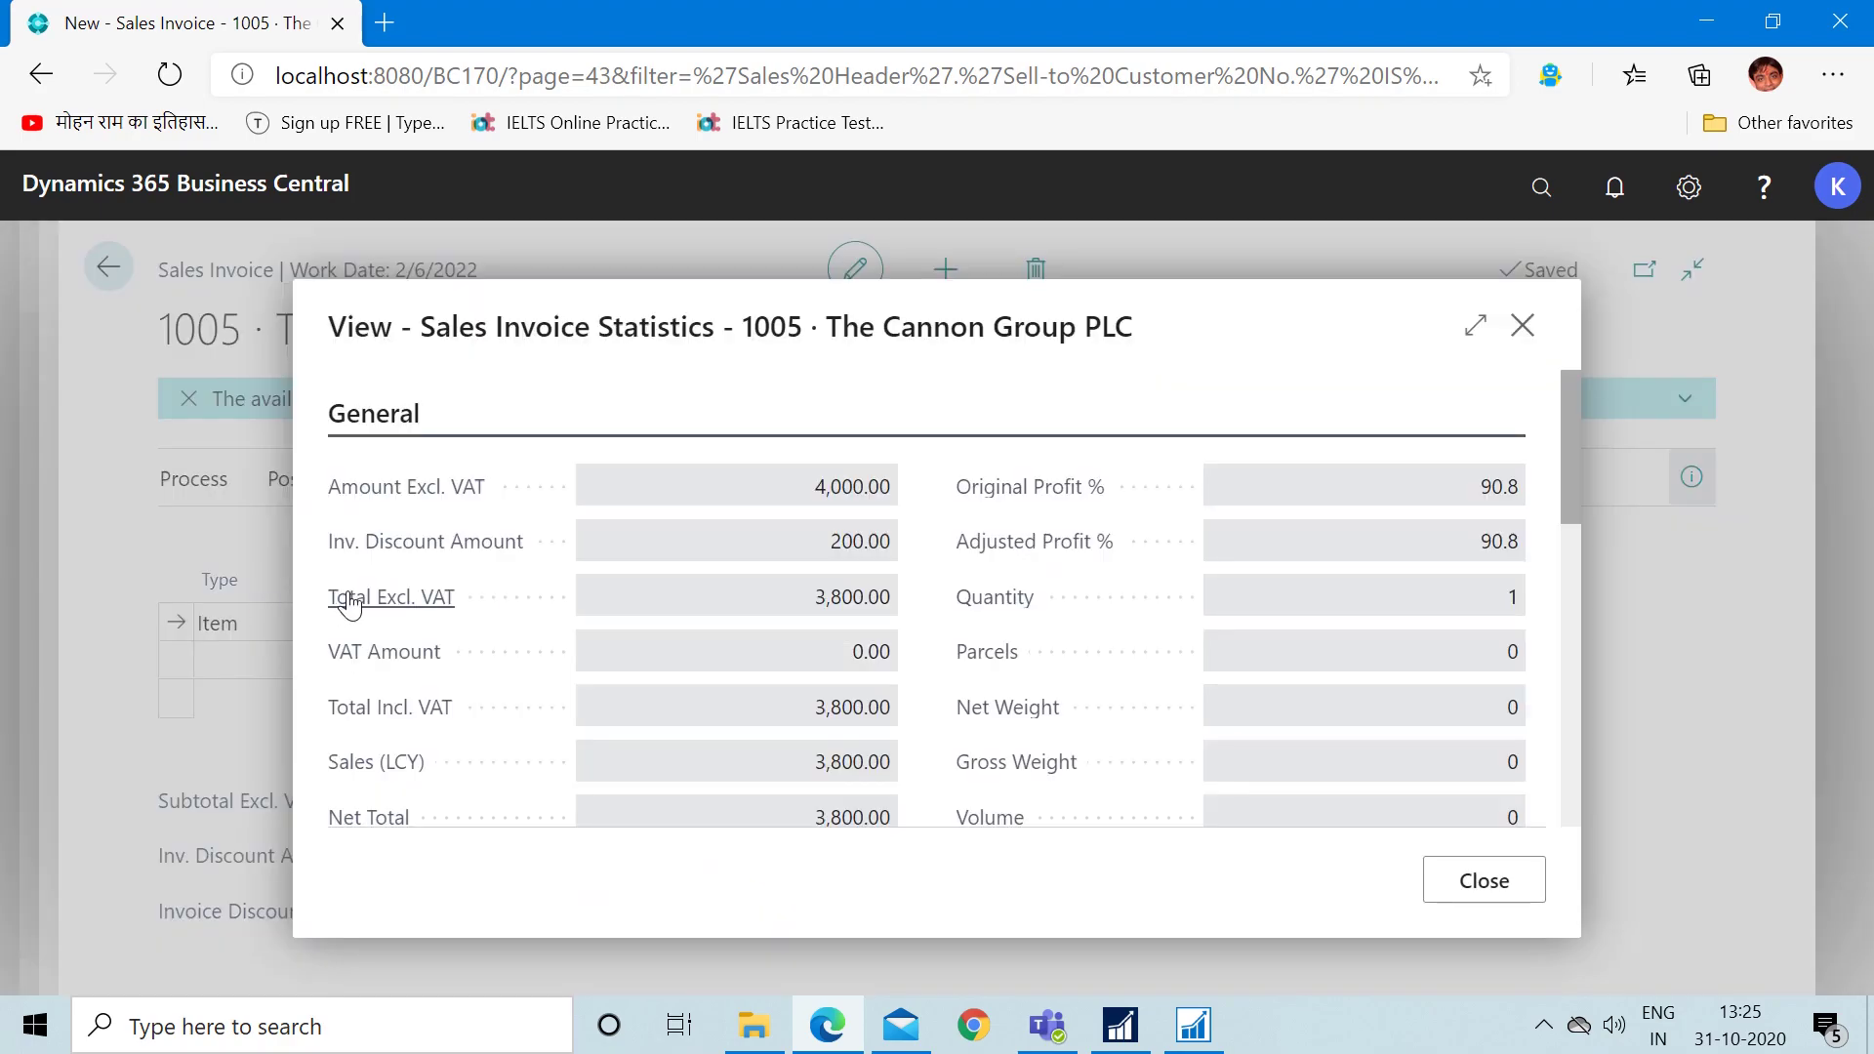
pyautogui.moveTo(454, 551)
pyautogui.click(1454, 888)
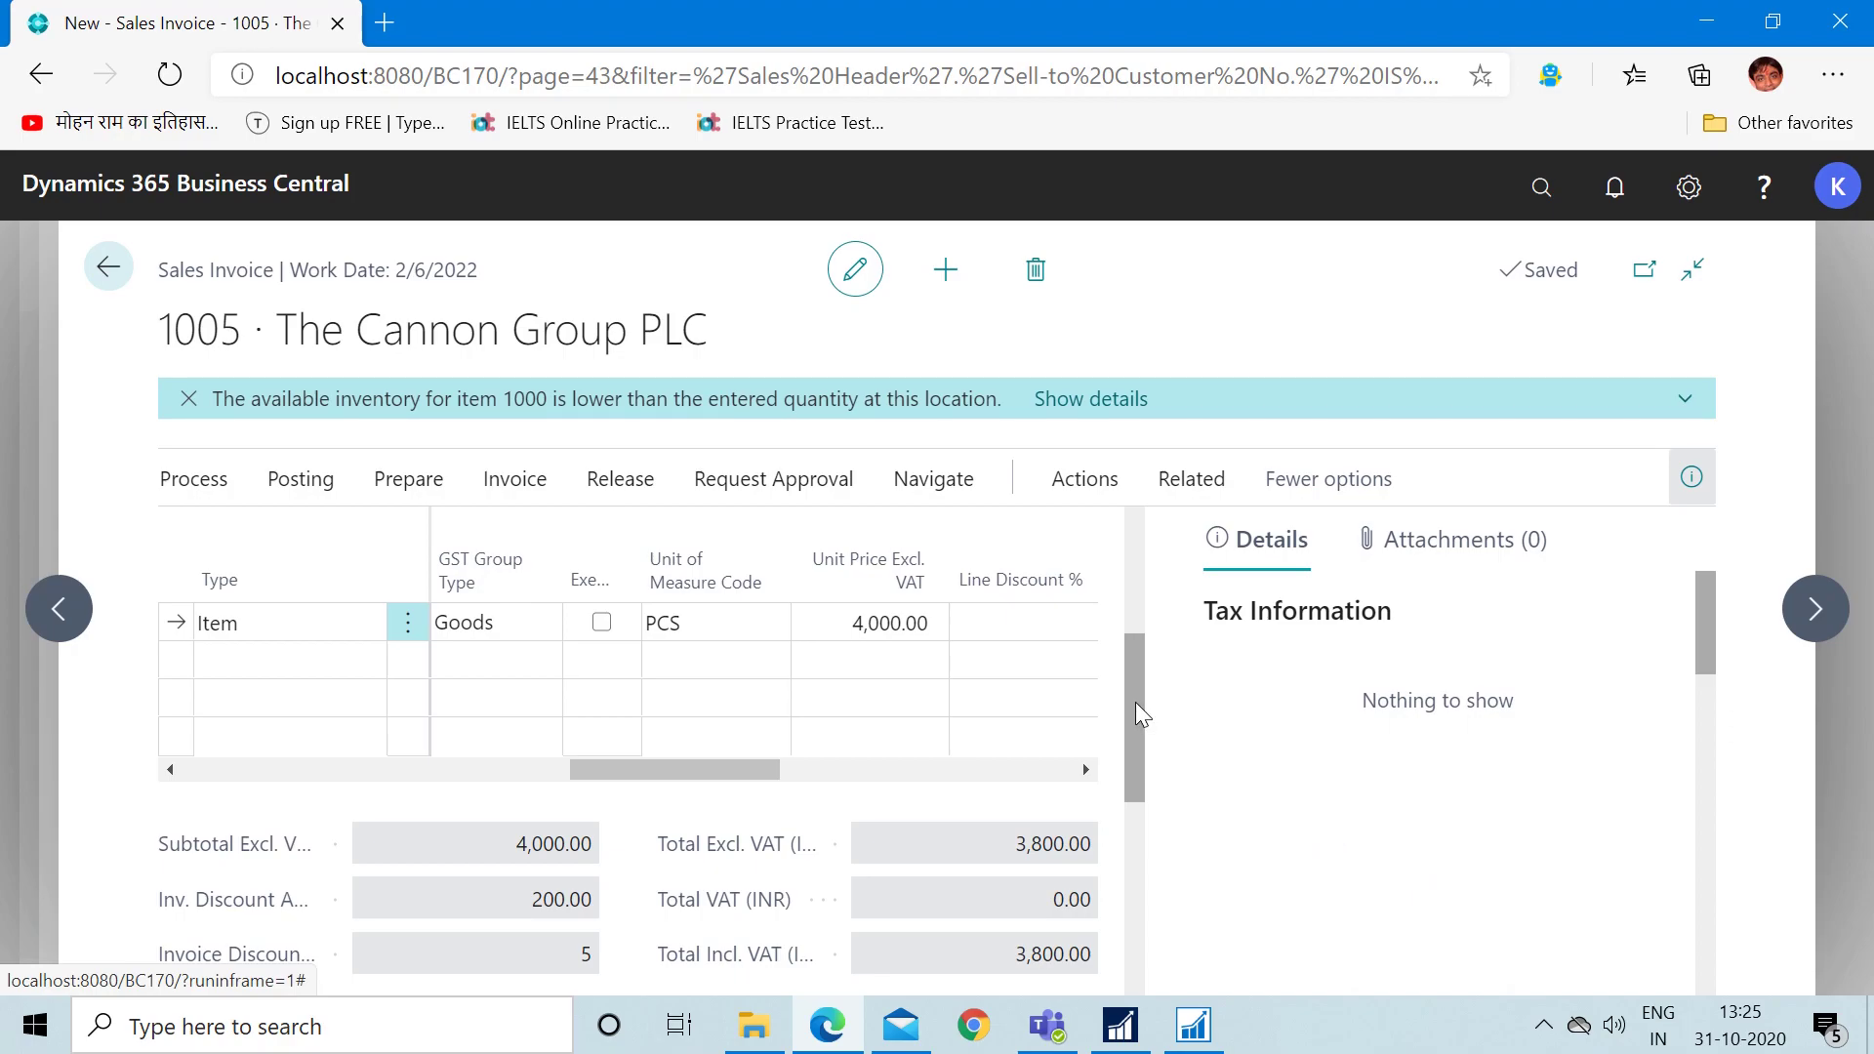
pyautogui.press('Escape')
pyautogui.click(1121, 677)
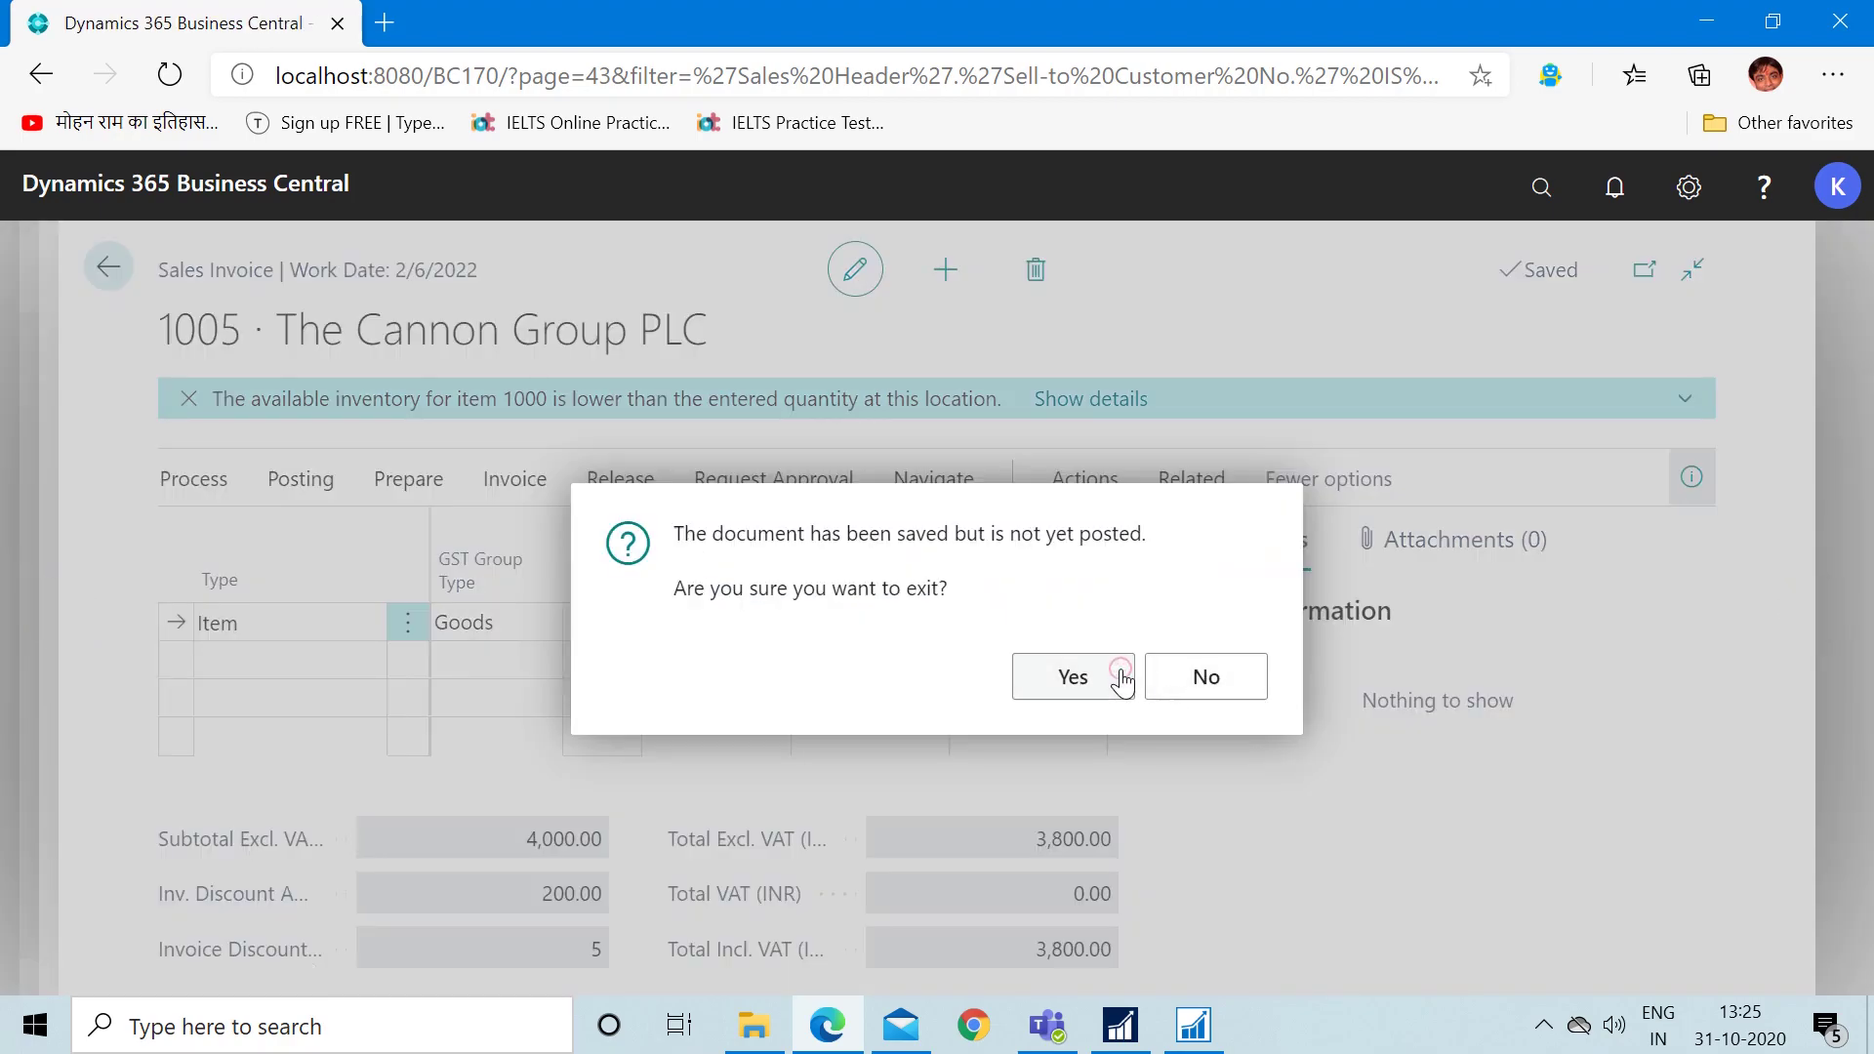
# - Turn off Calc. Inv. Discount in the Sales & Receivables Setup and return to the customer card
pyautogui.click(1537, 191)
pyautogui.write('sales & rec')
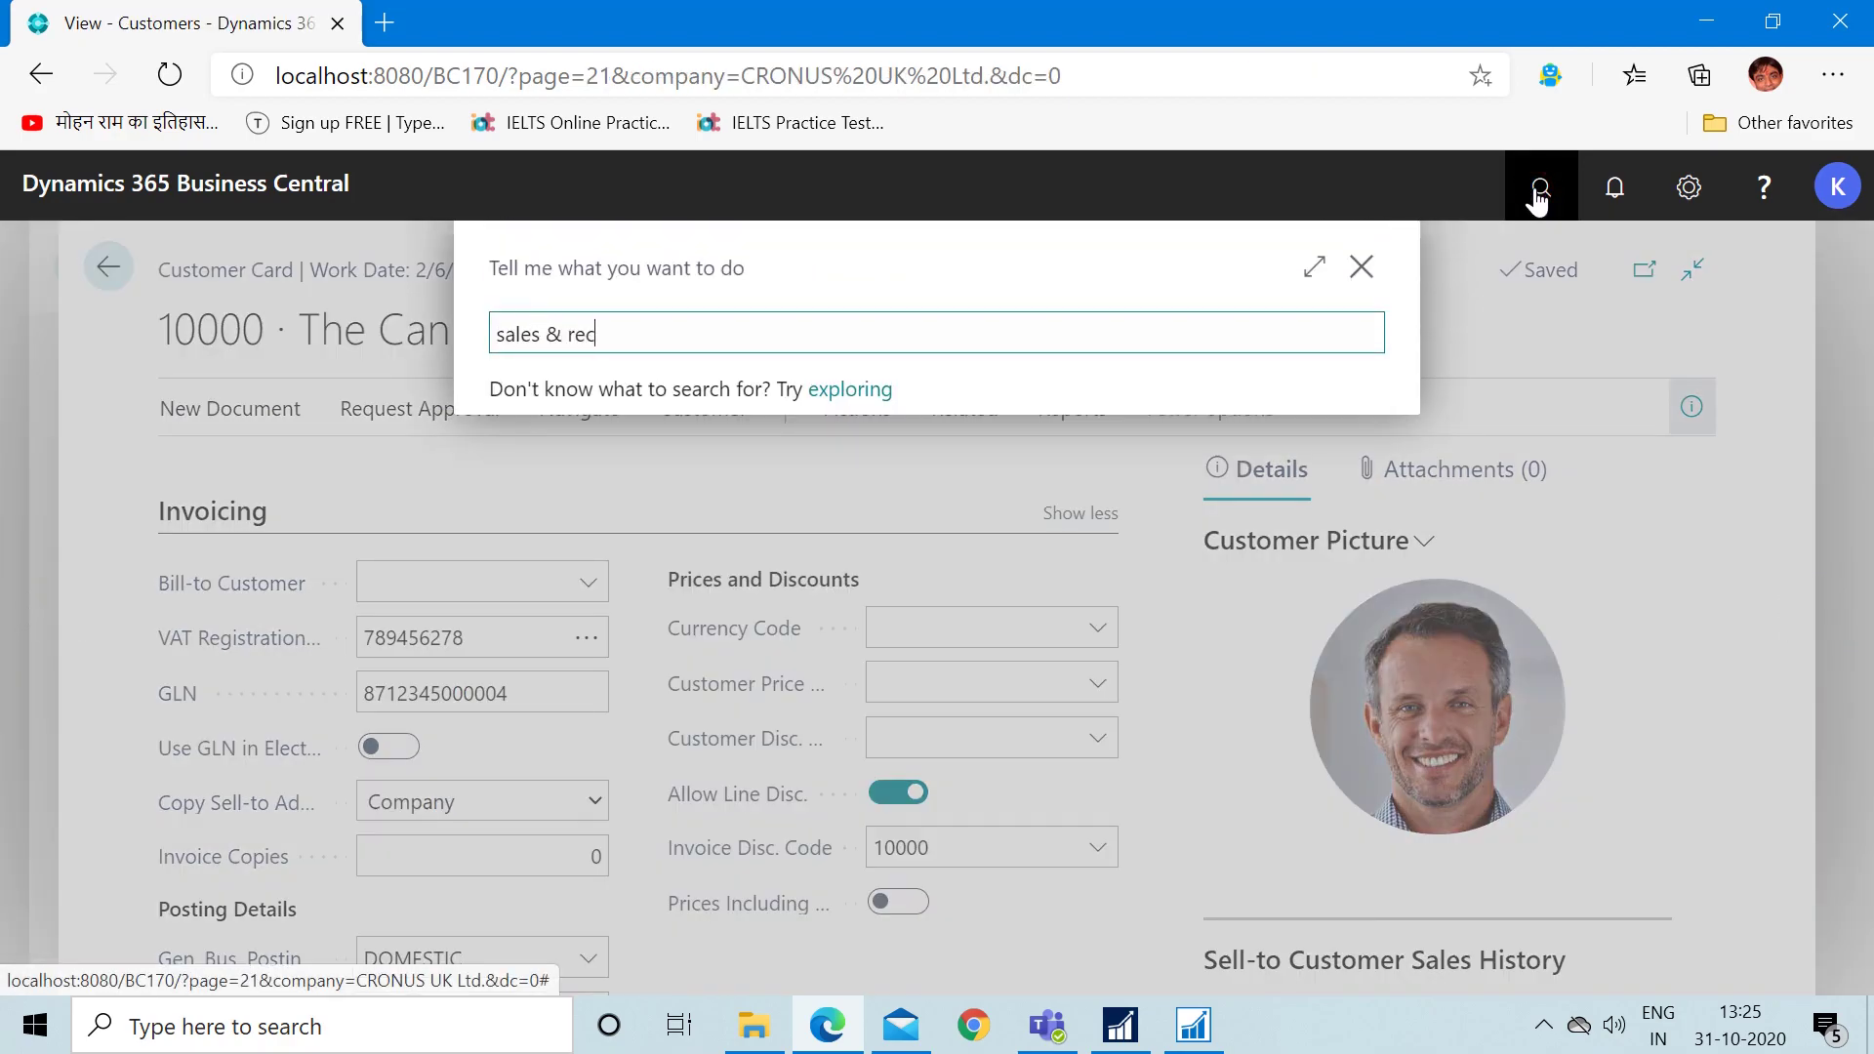
pyautogui.press('Down')
pyautogui.press('Return')
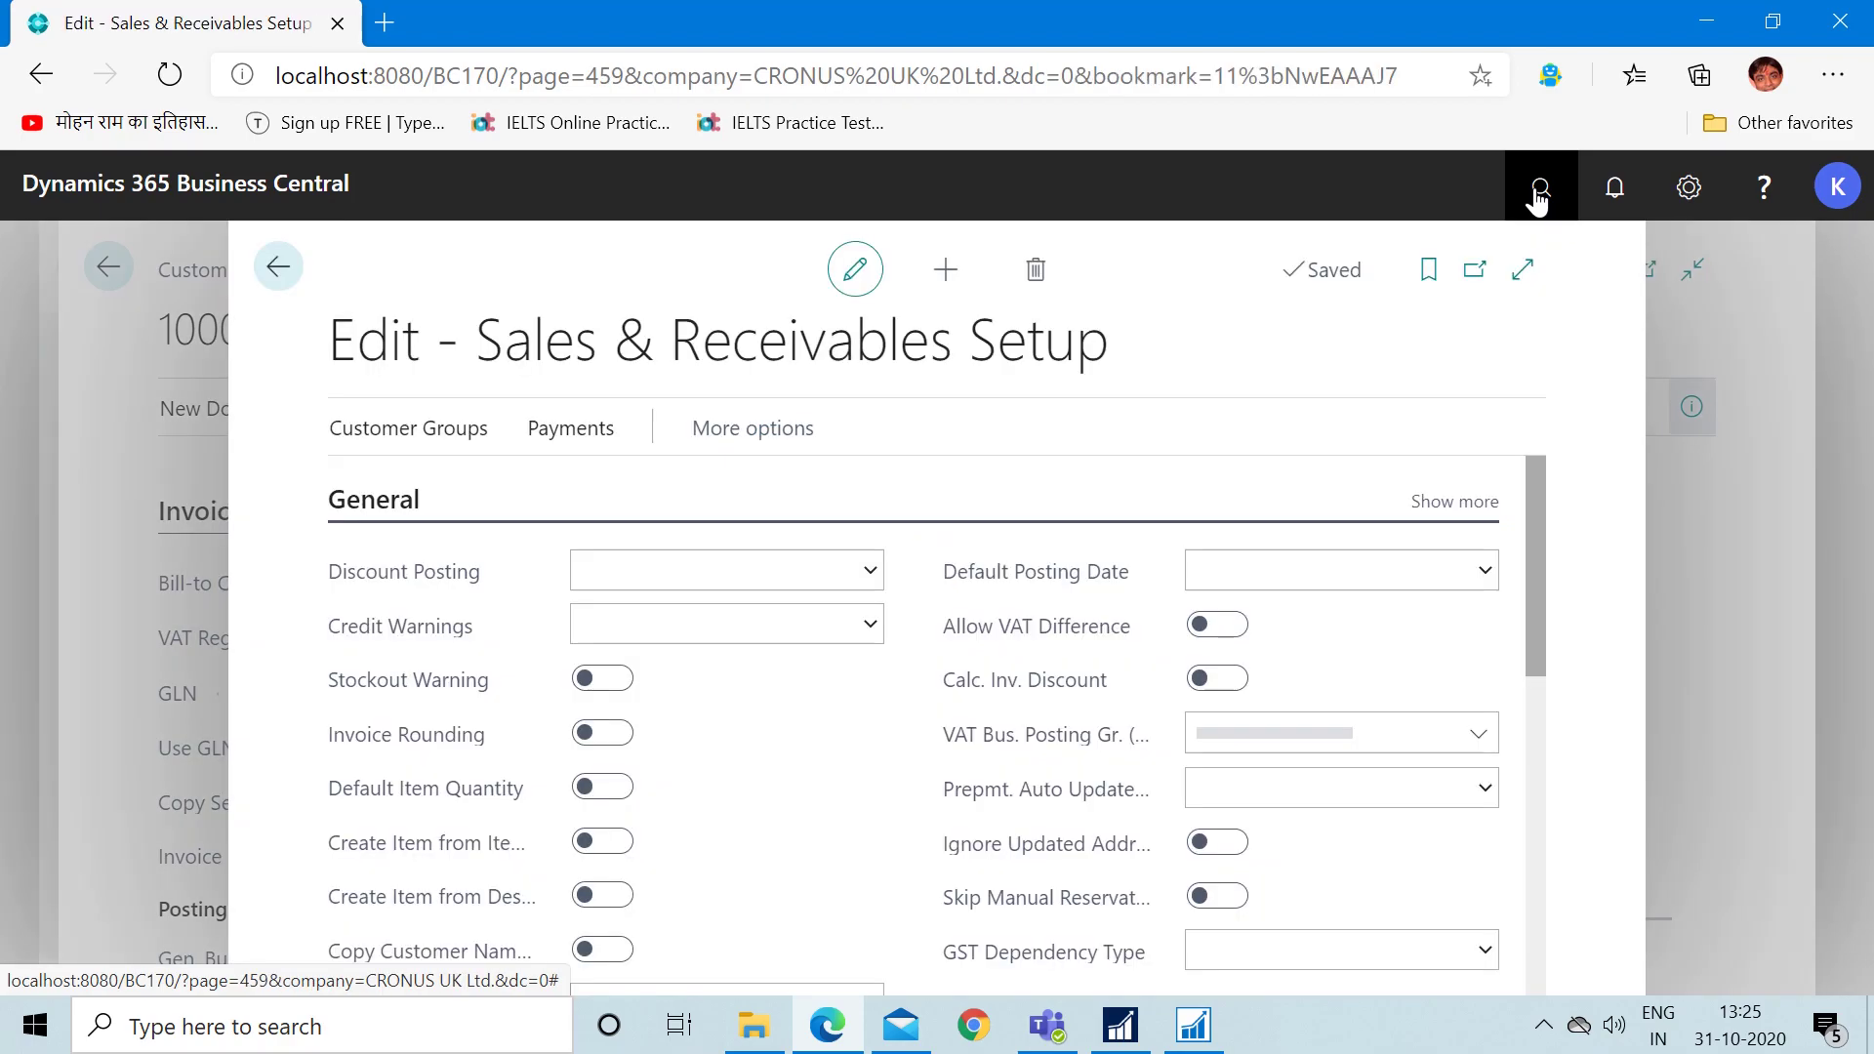
pyautogui.click(1201, 684)
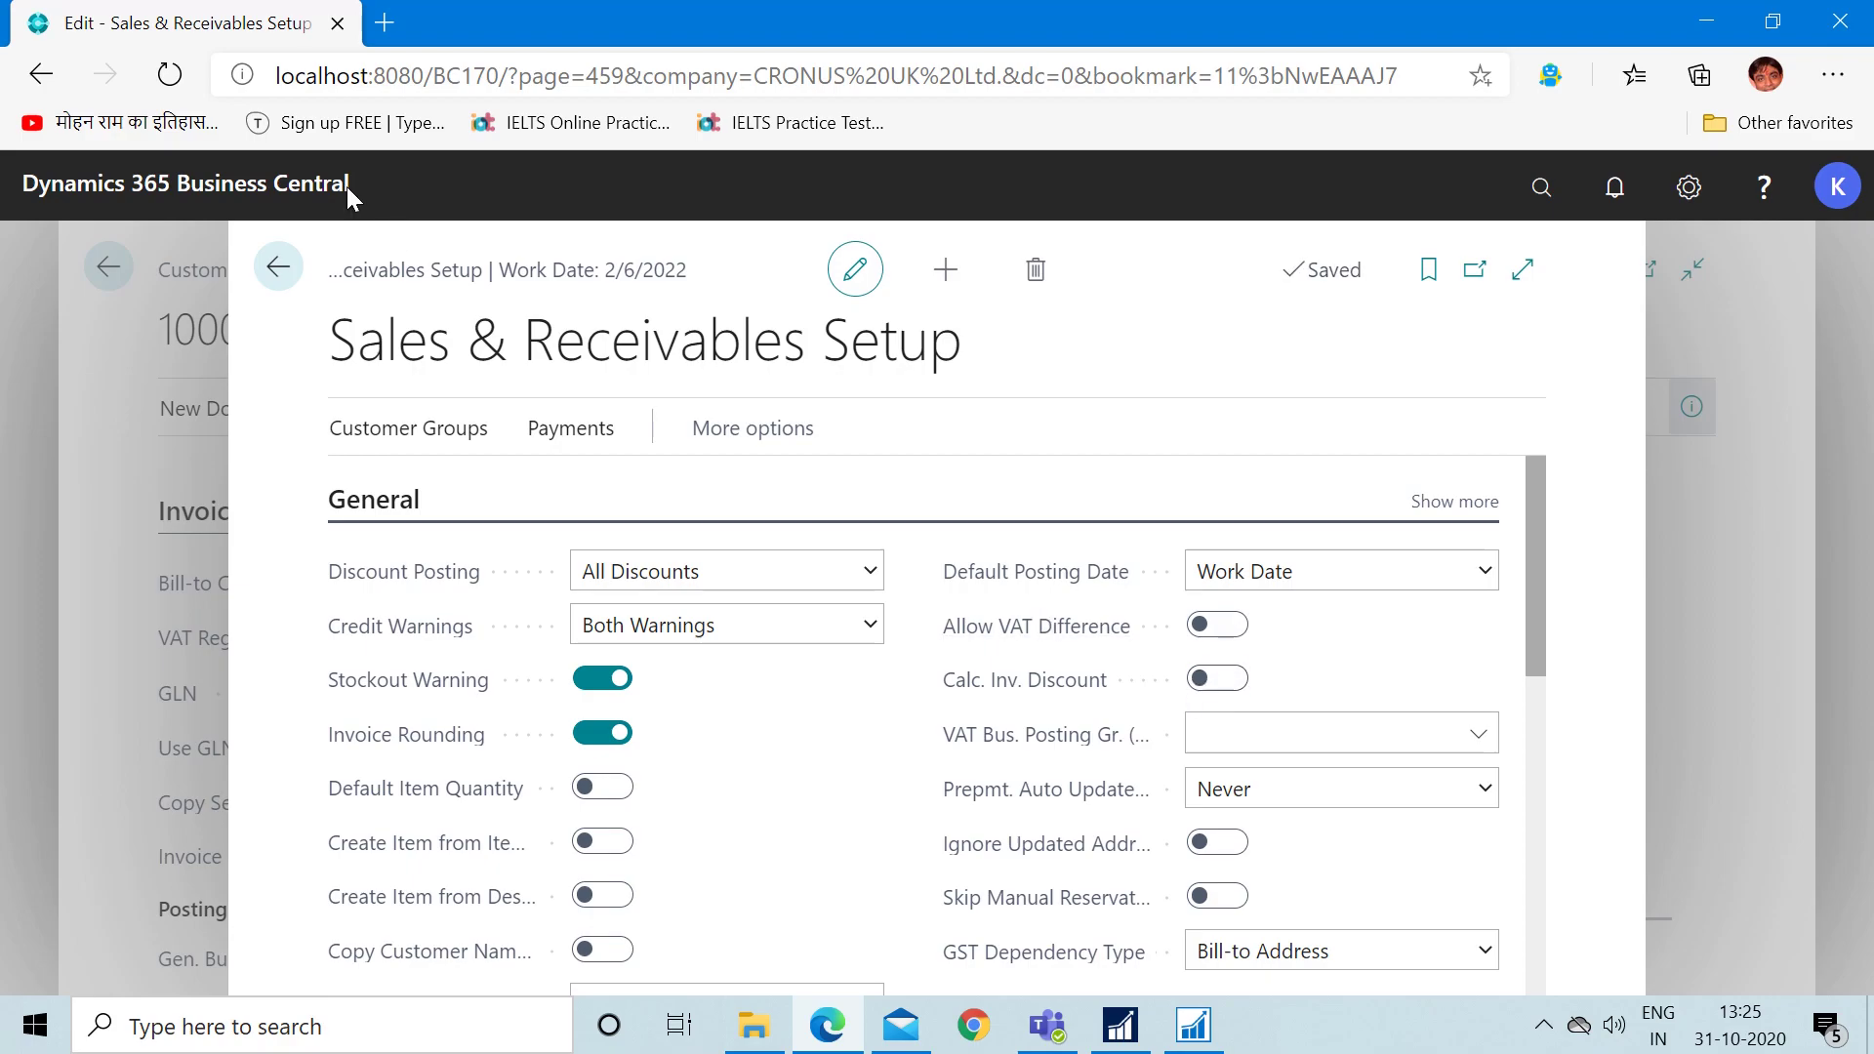
pyautogui.click(277, 272)
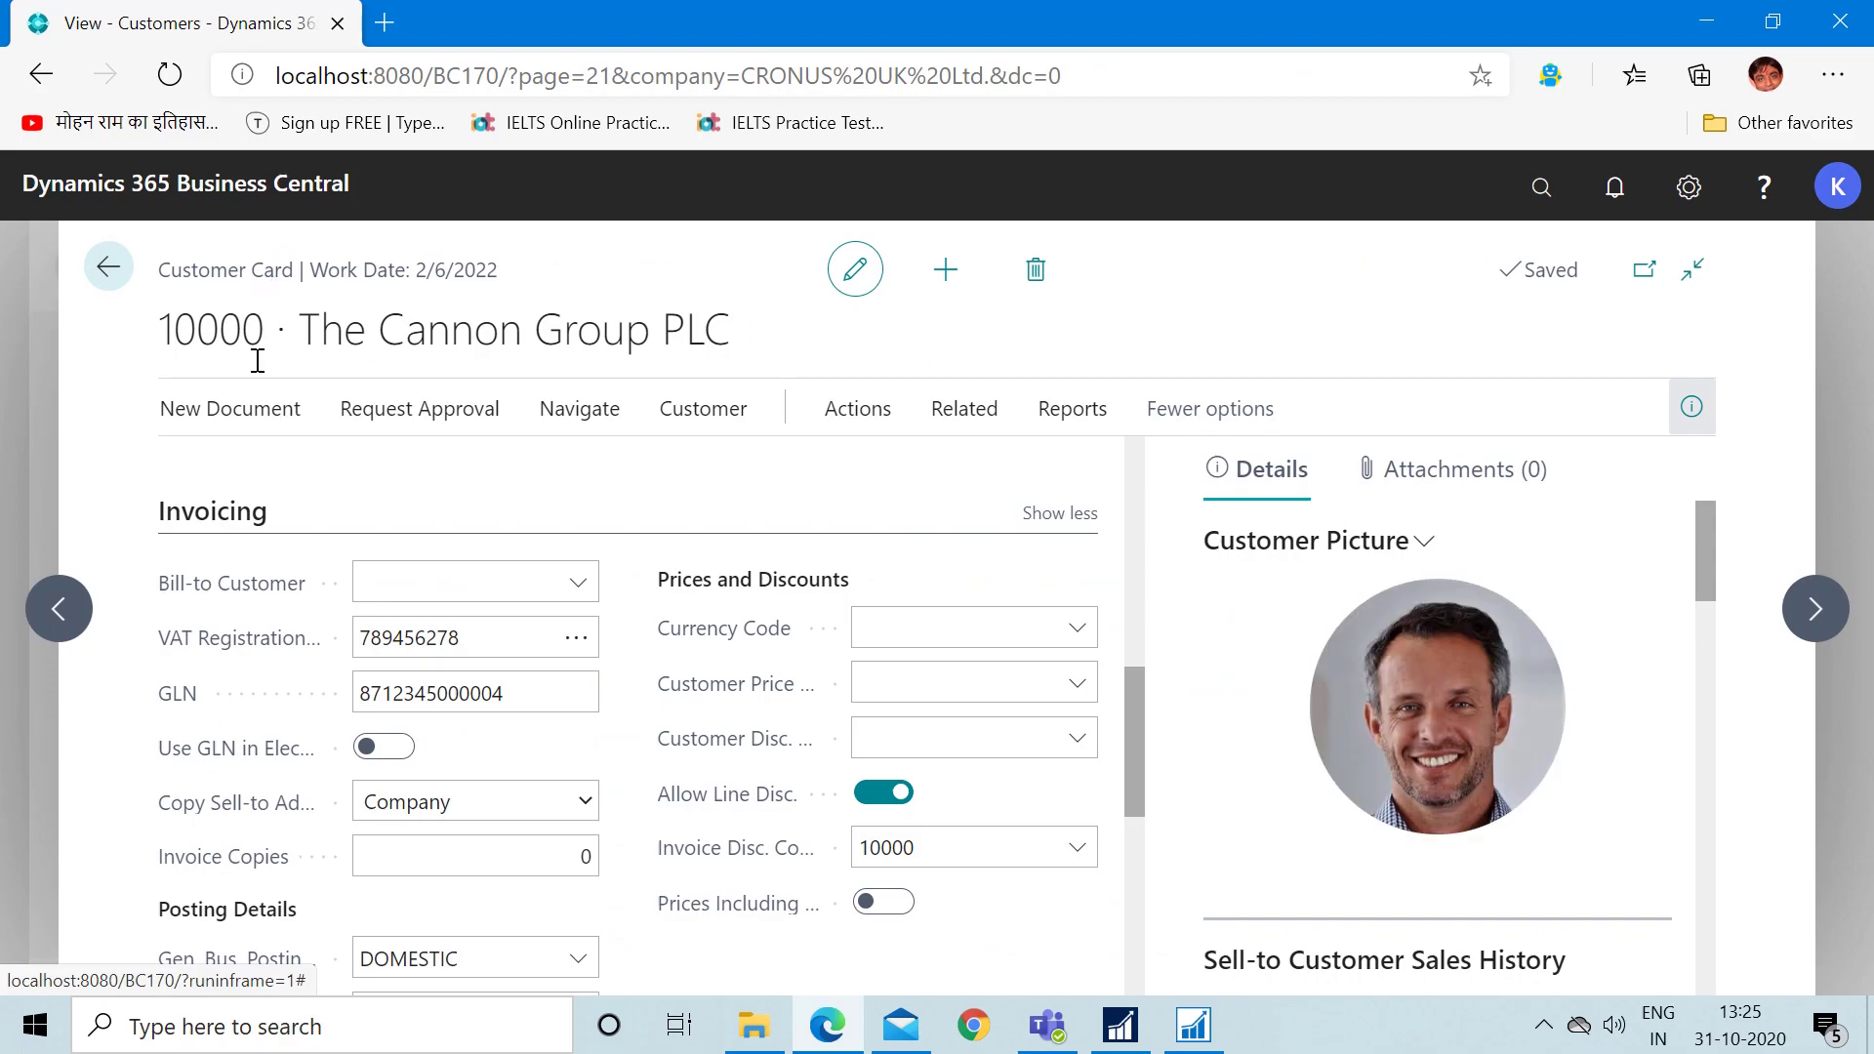
# - Create another sales invoice from the customer card and enter item 1000 on its first line
pyautogui.click(255, 408)
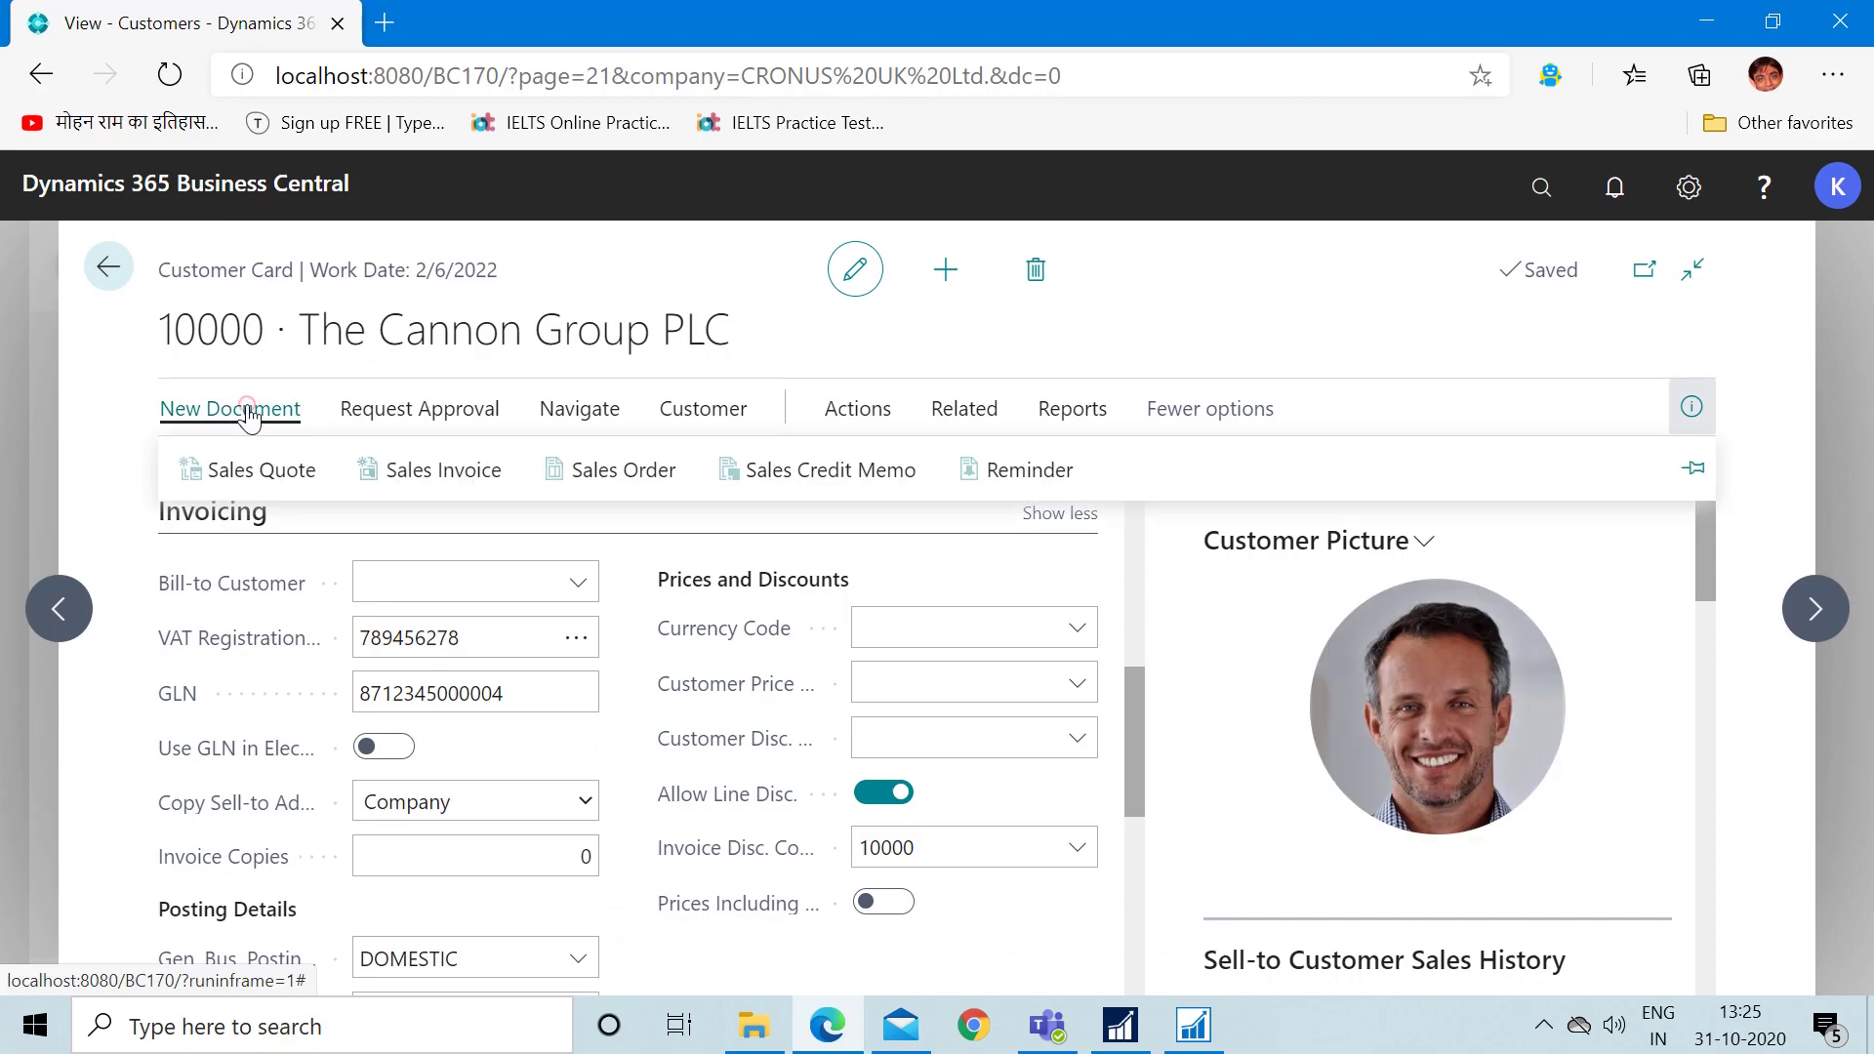
pyautogui.click(430, 483)
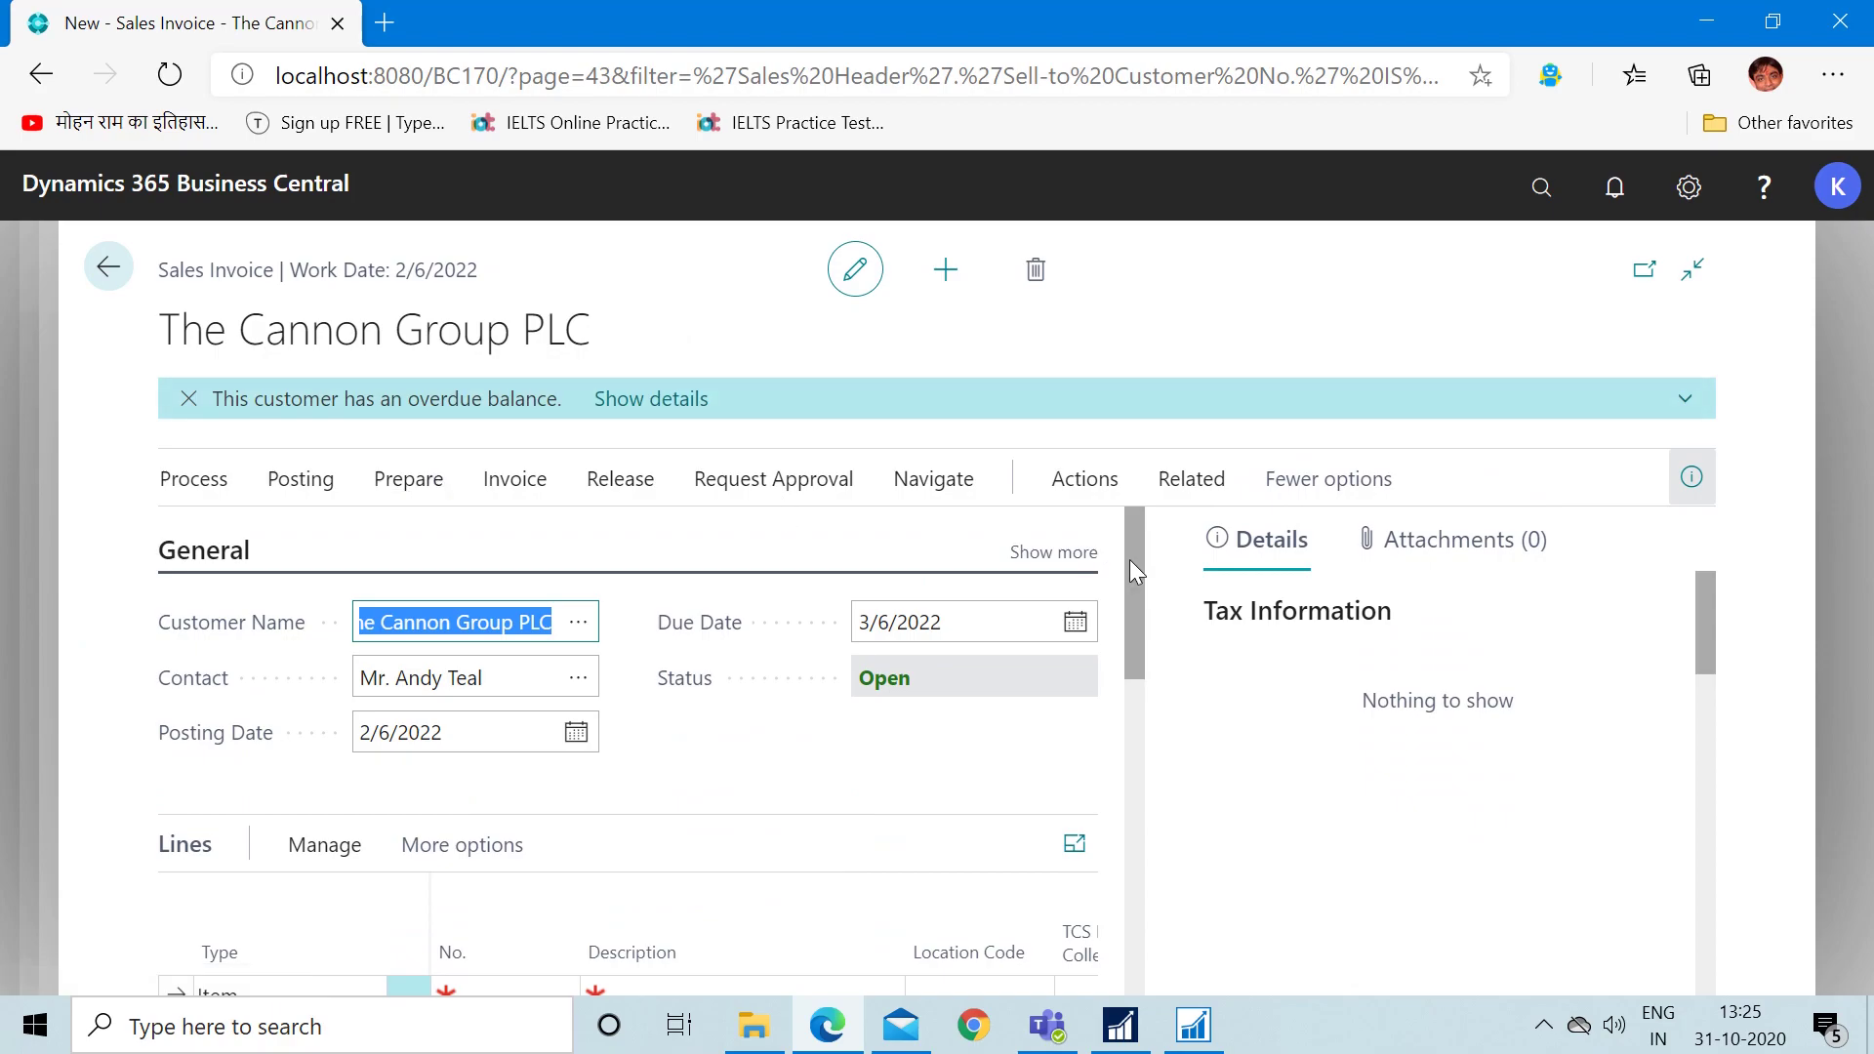
pyautogui.moveTo(1137, 576); pyautogui.dragTo(1115, 665)
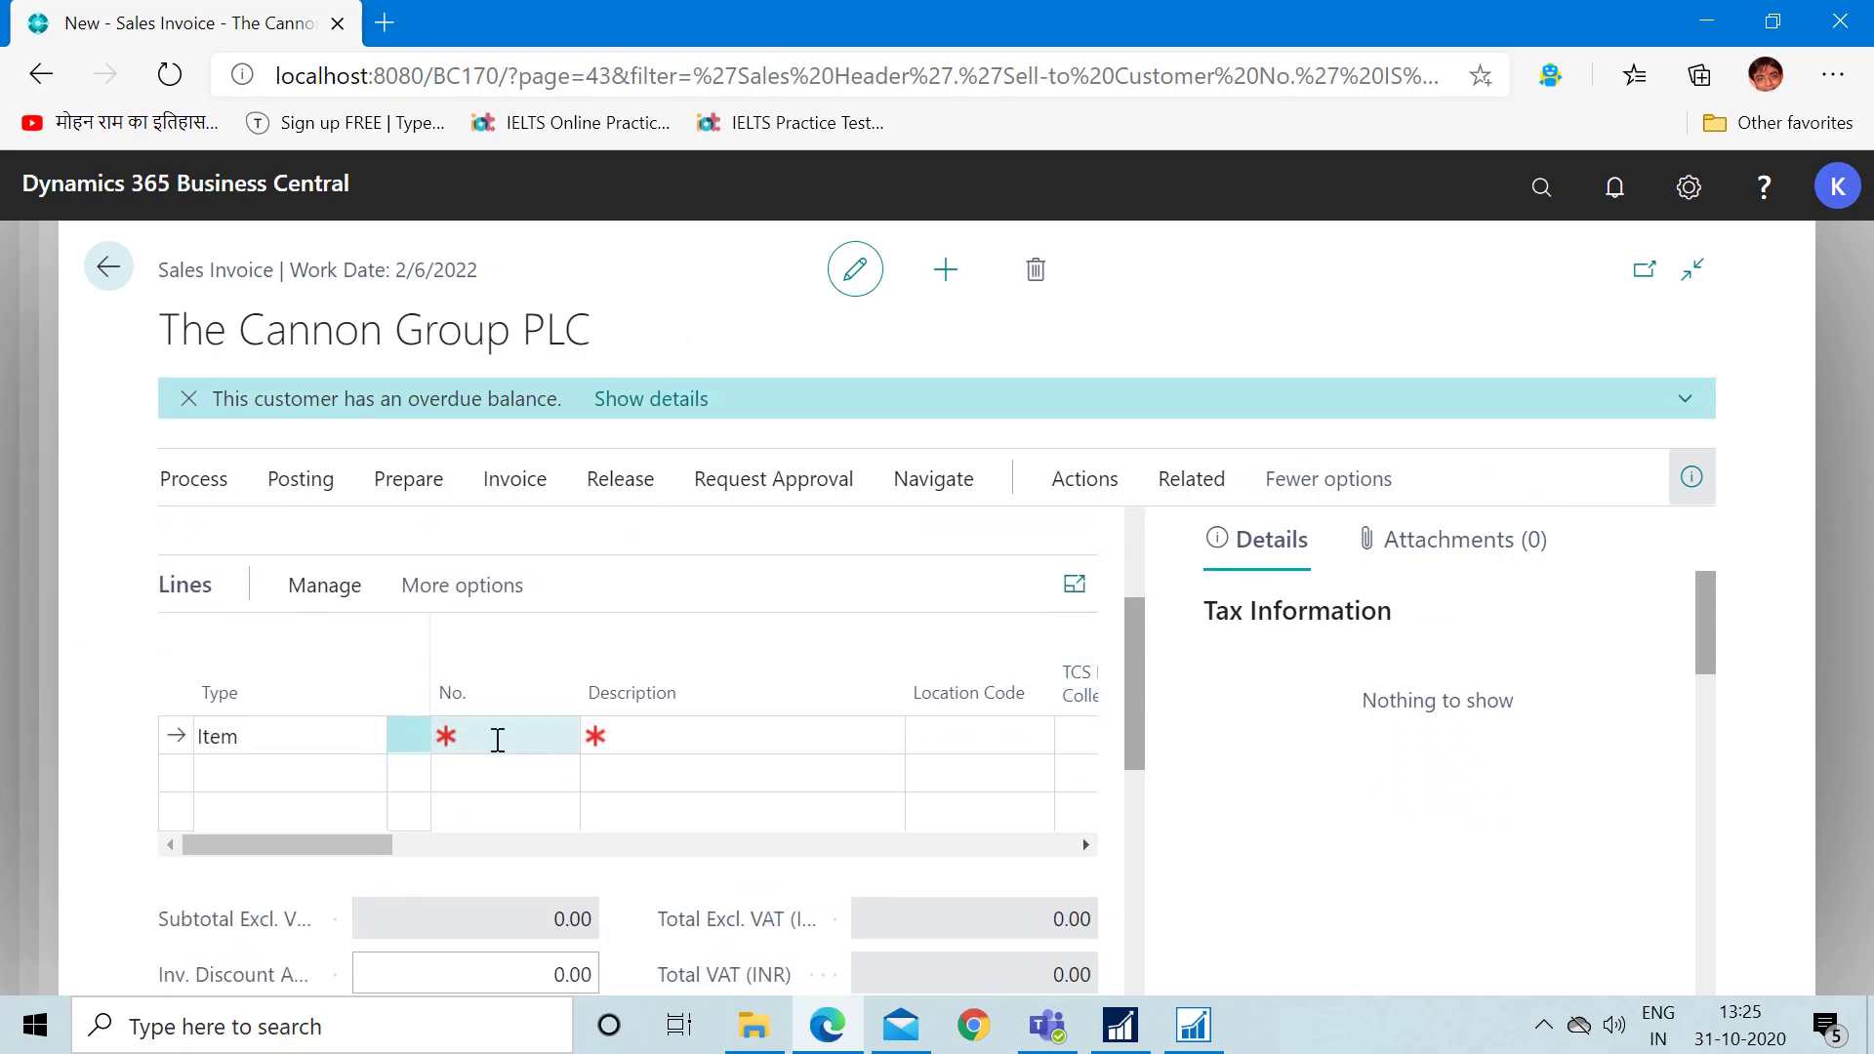
pyautogui.write('1000')
pyautogui.press('Tab')
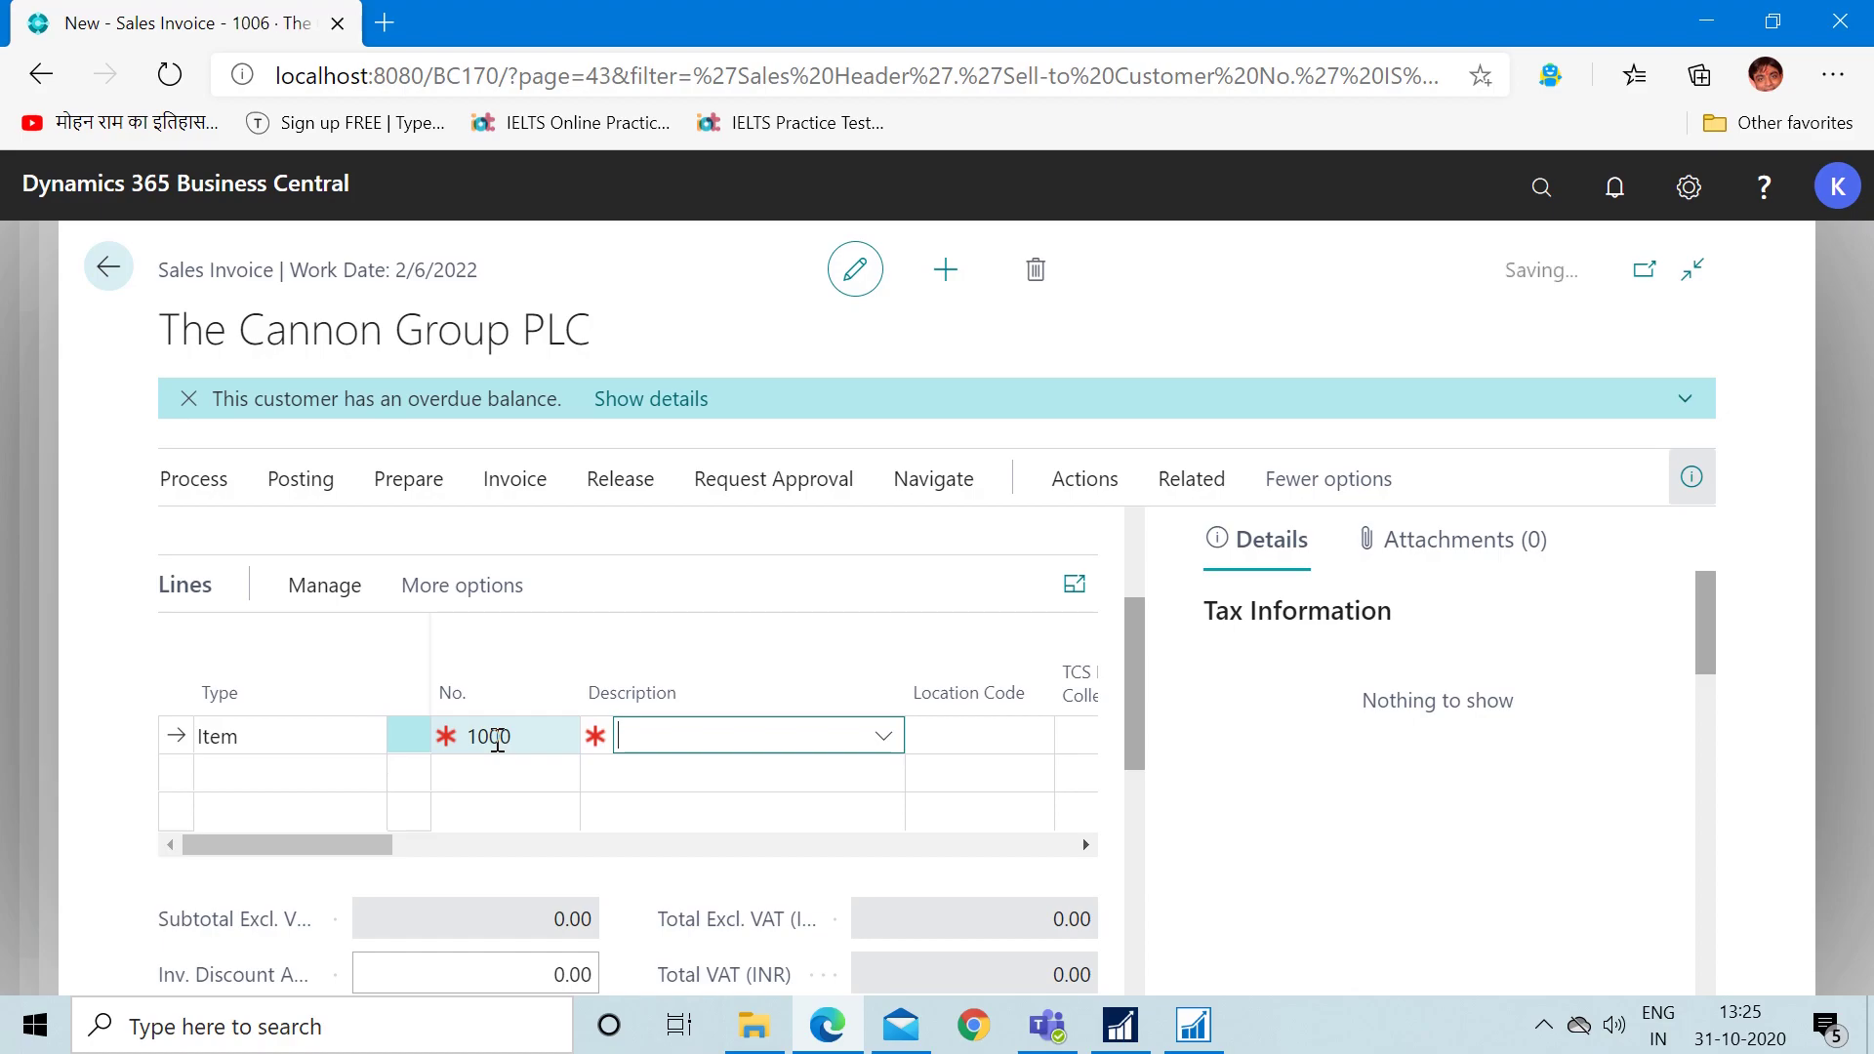
# - Set the quantity of the new invoice's item line to 1
pyautogui.press('Tab')
pyautogui.press('Tab')
pyautogui.press('Tab')
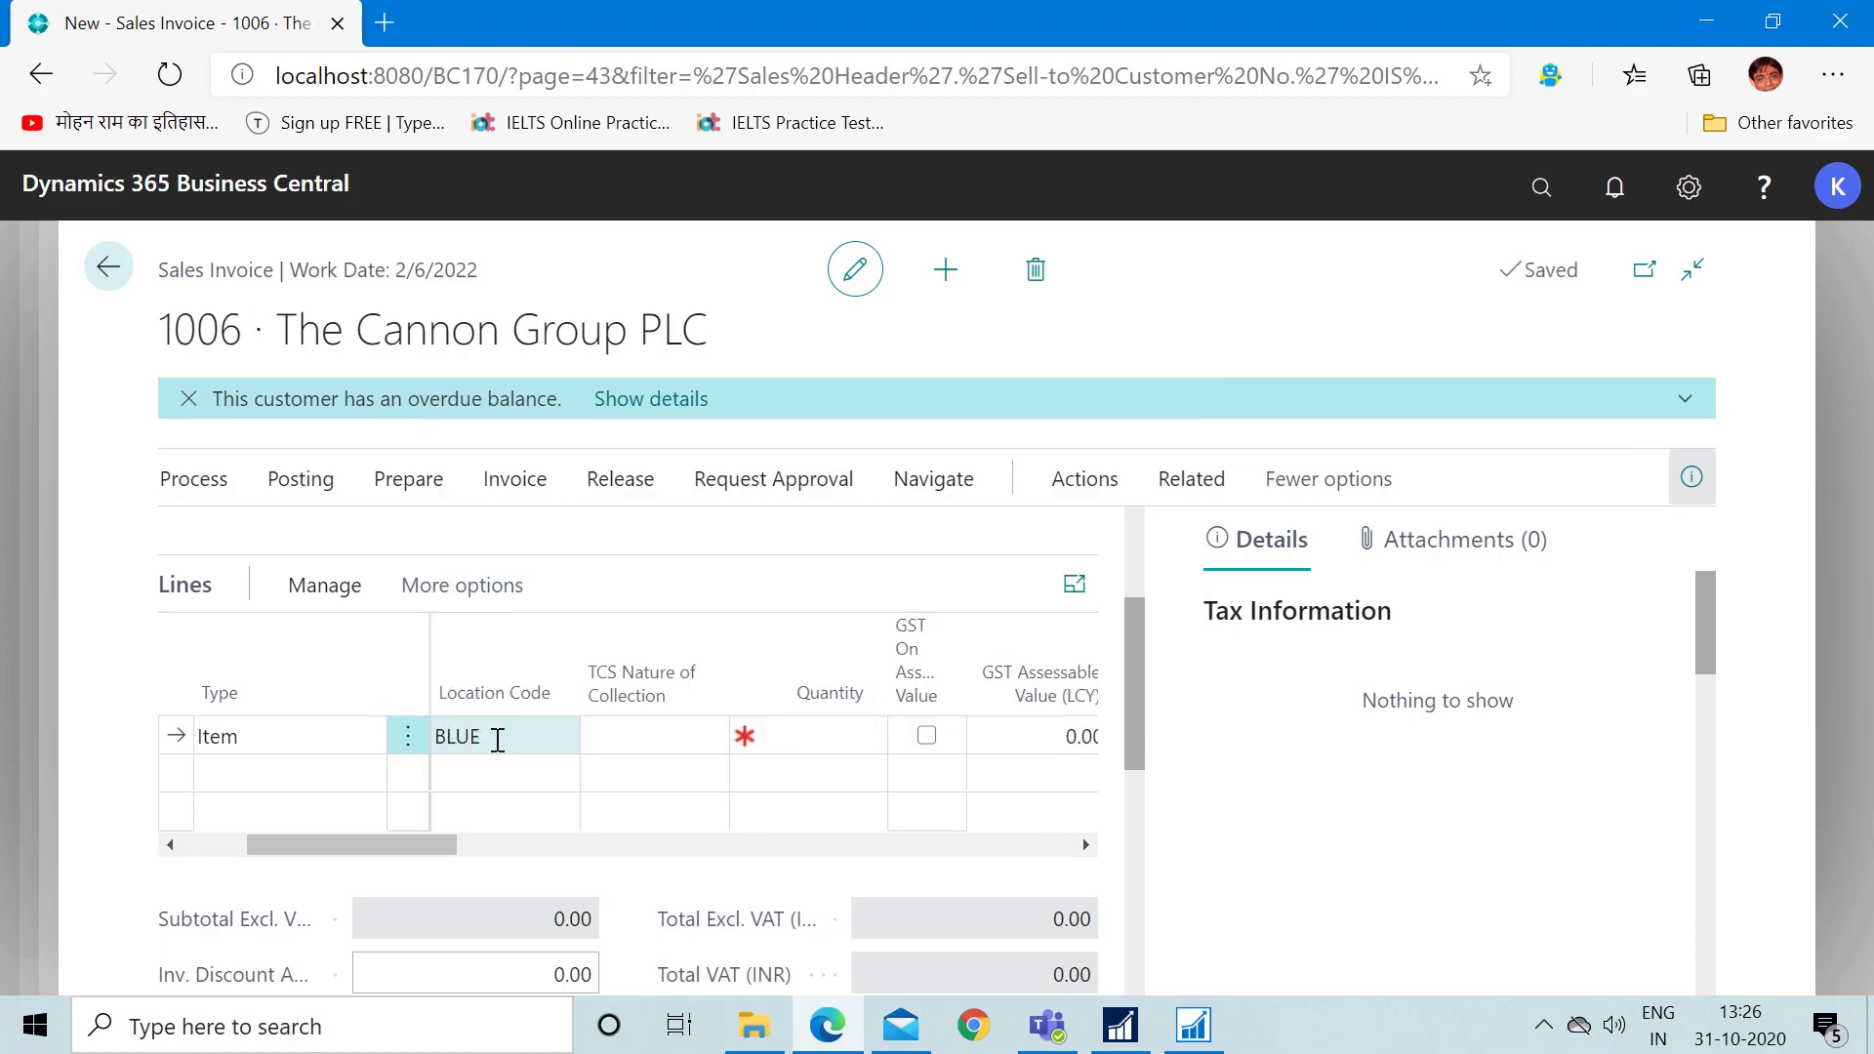
pyautogui.hotkey('shift', 'Tab')
pyautogui.press('Tab')
pyautogui.write('1')
pyautogui.press('Tab')
pyautogui.press('Tab')
pyautogui.press('Tab')
pyautogui.press('Tab')
pyautogui.press('Tab')
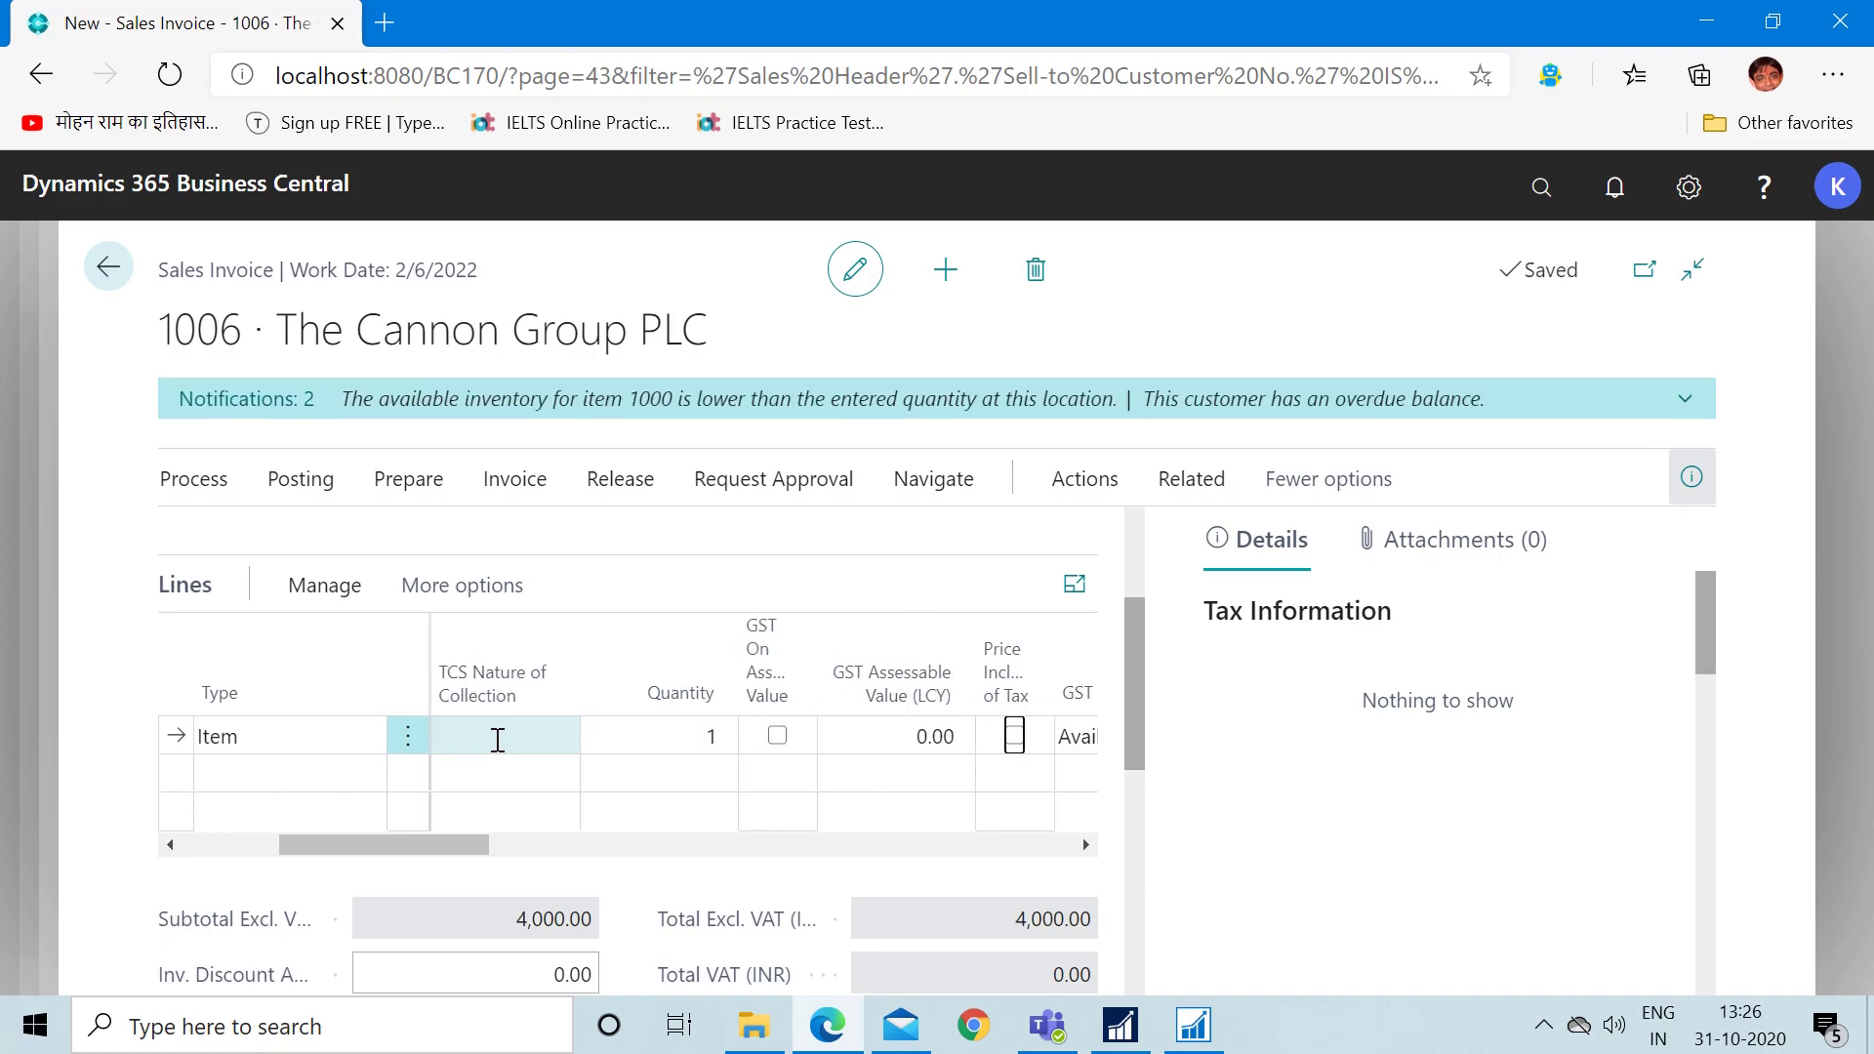
pyautogui.press('Tab')
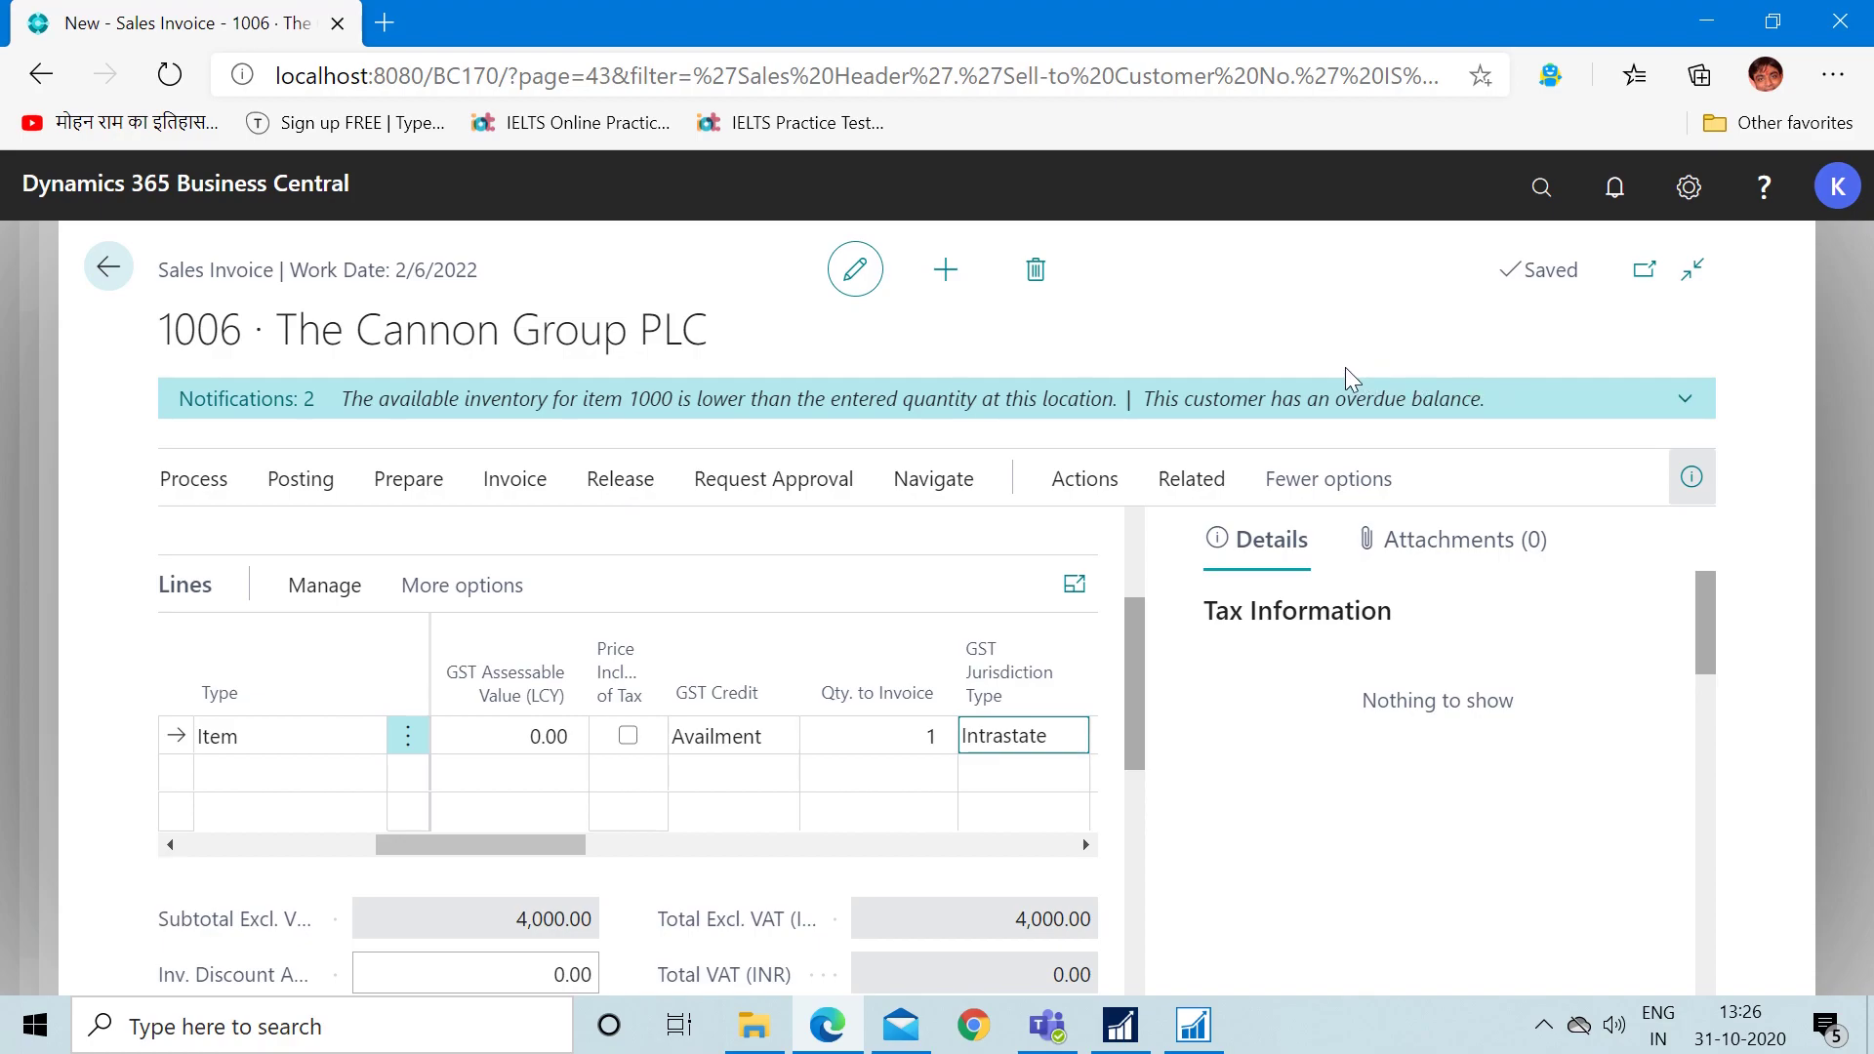
# - Run Calculate Invoice Discount on the new sales invoice and check the invoice discount amount in its totals
pyautogui.click(1102, 478)
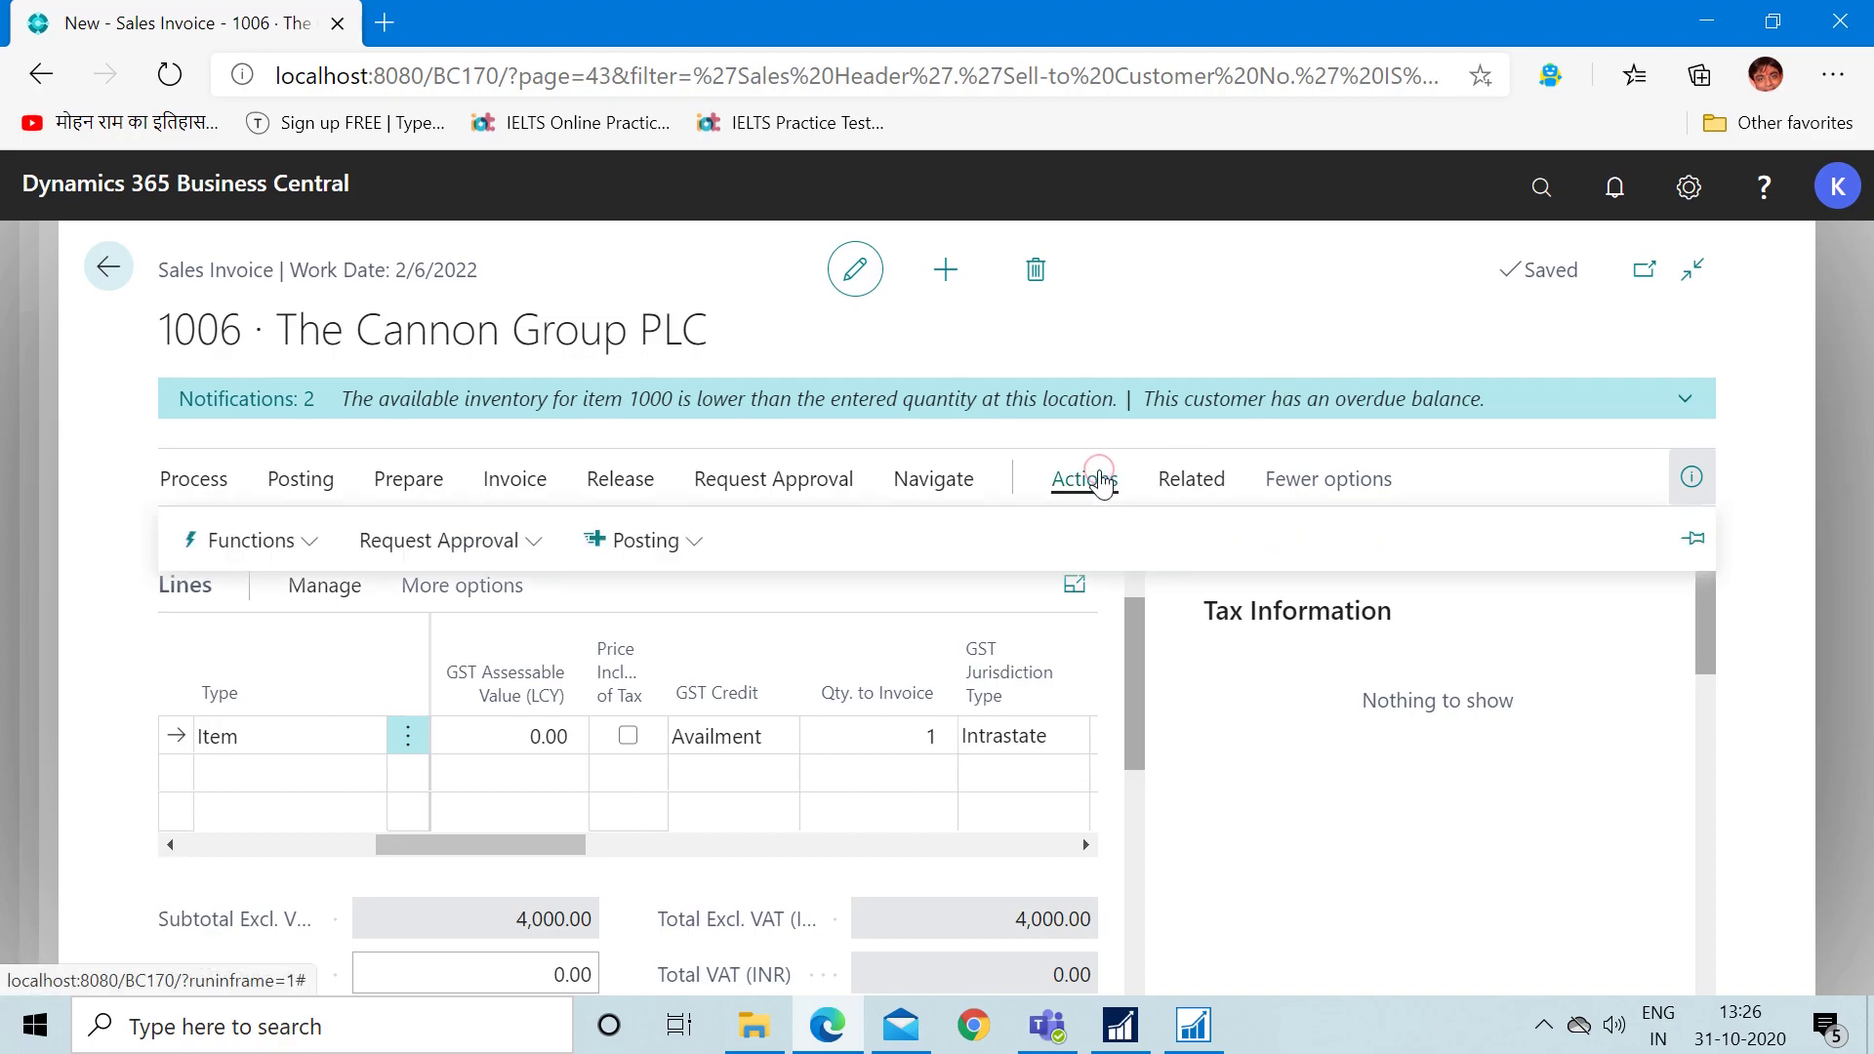
pyautogui.click(316, 550)
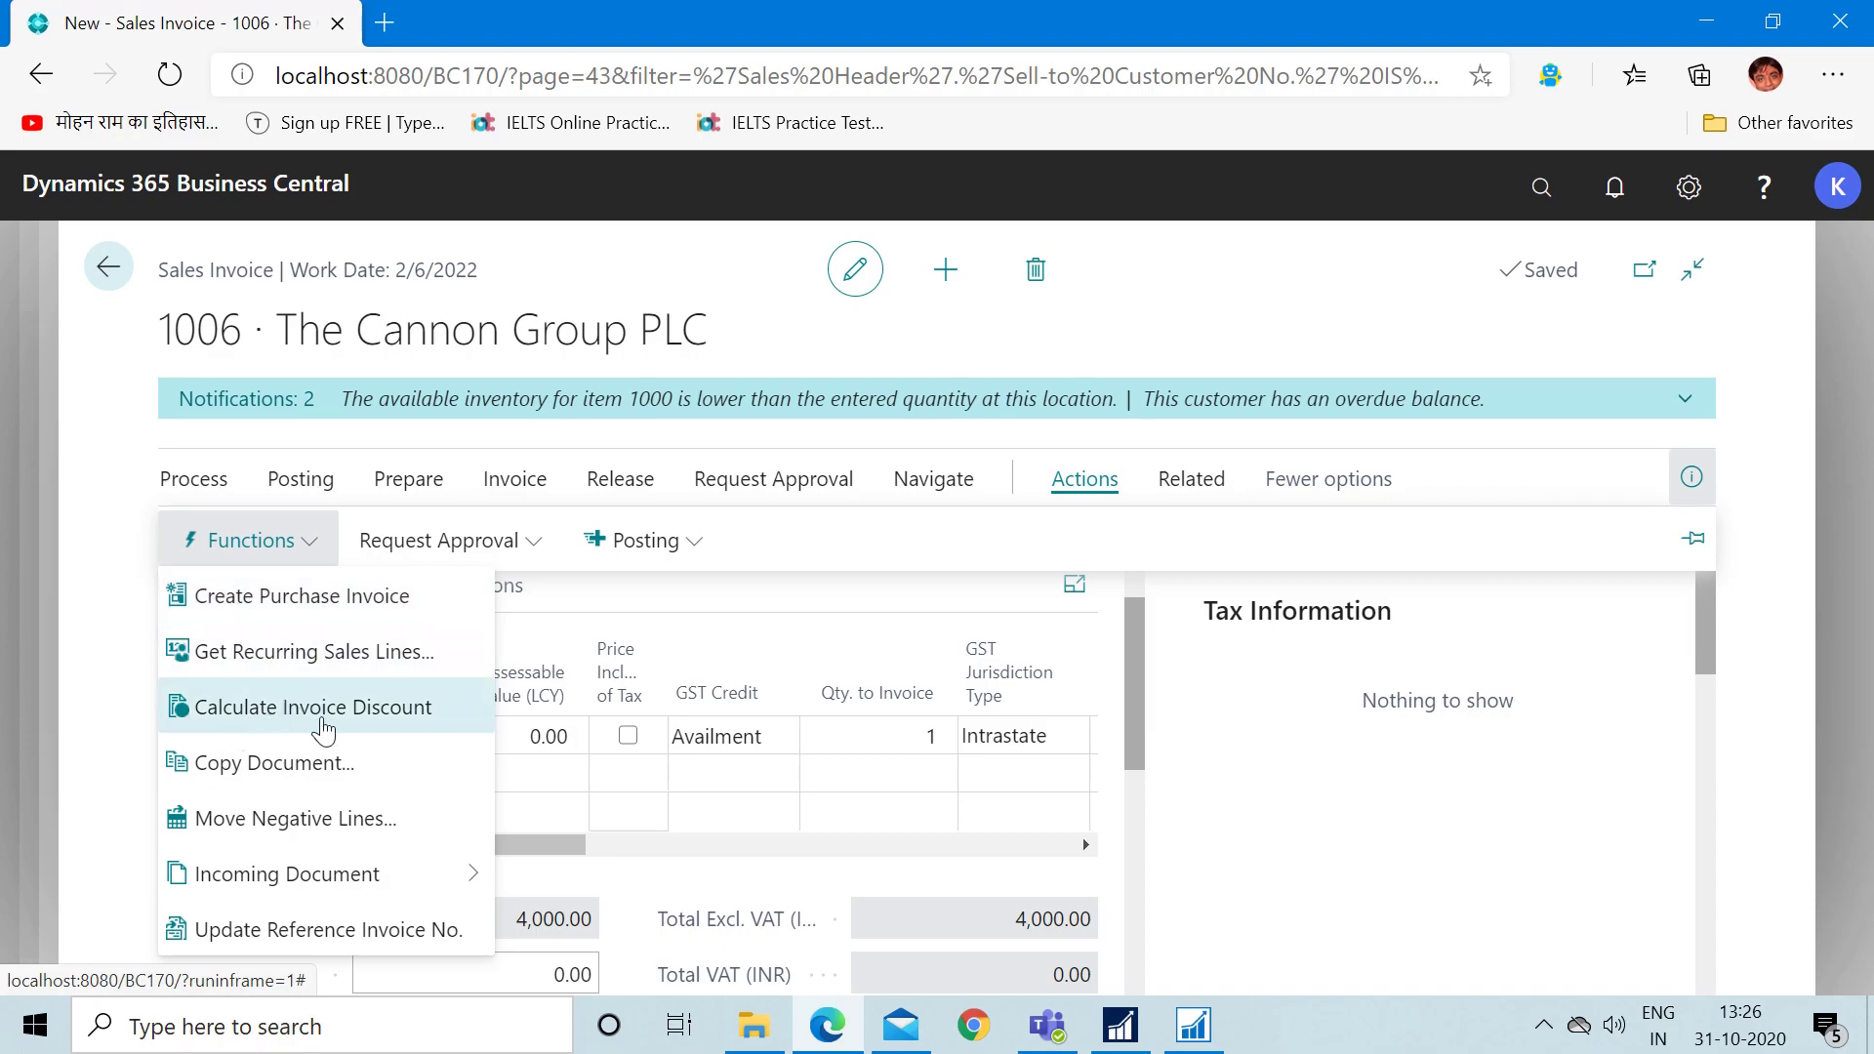
pyautogui.click(392, 716)
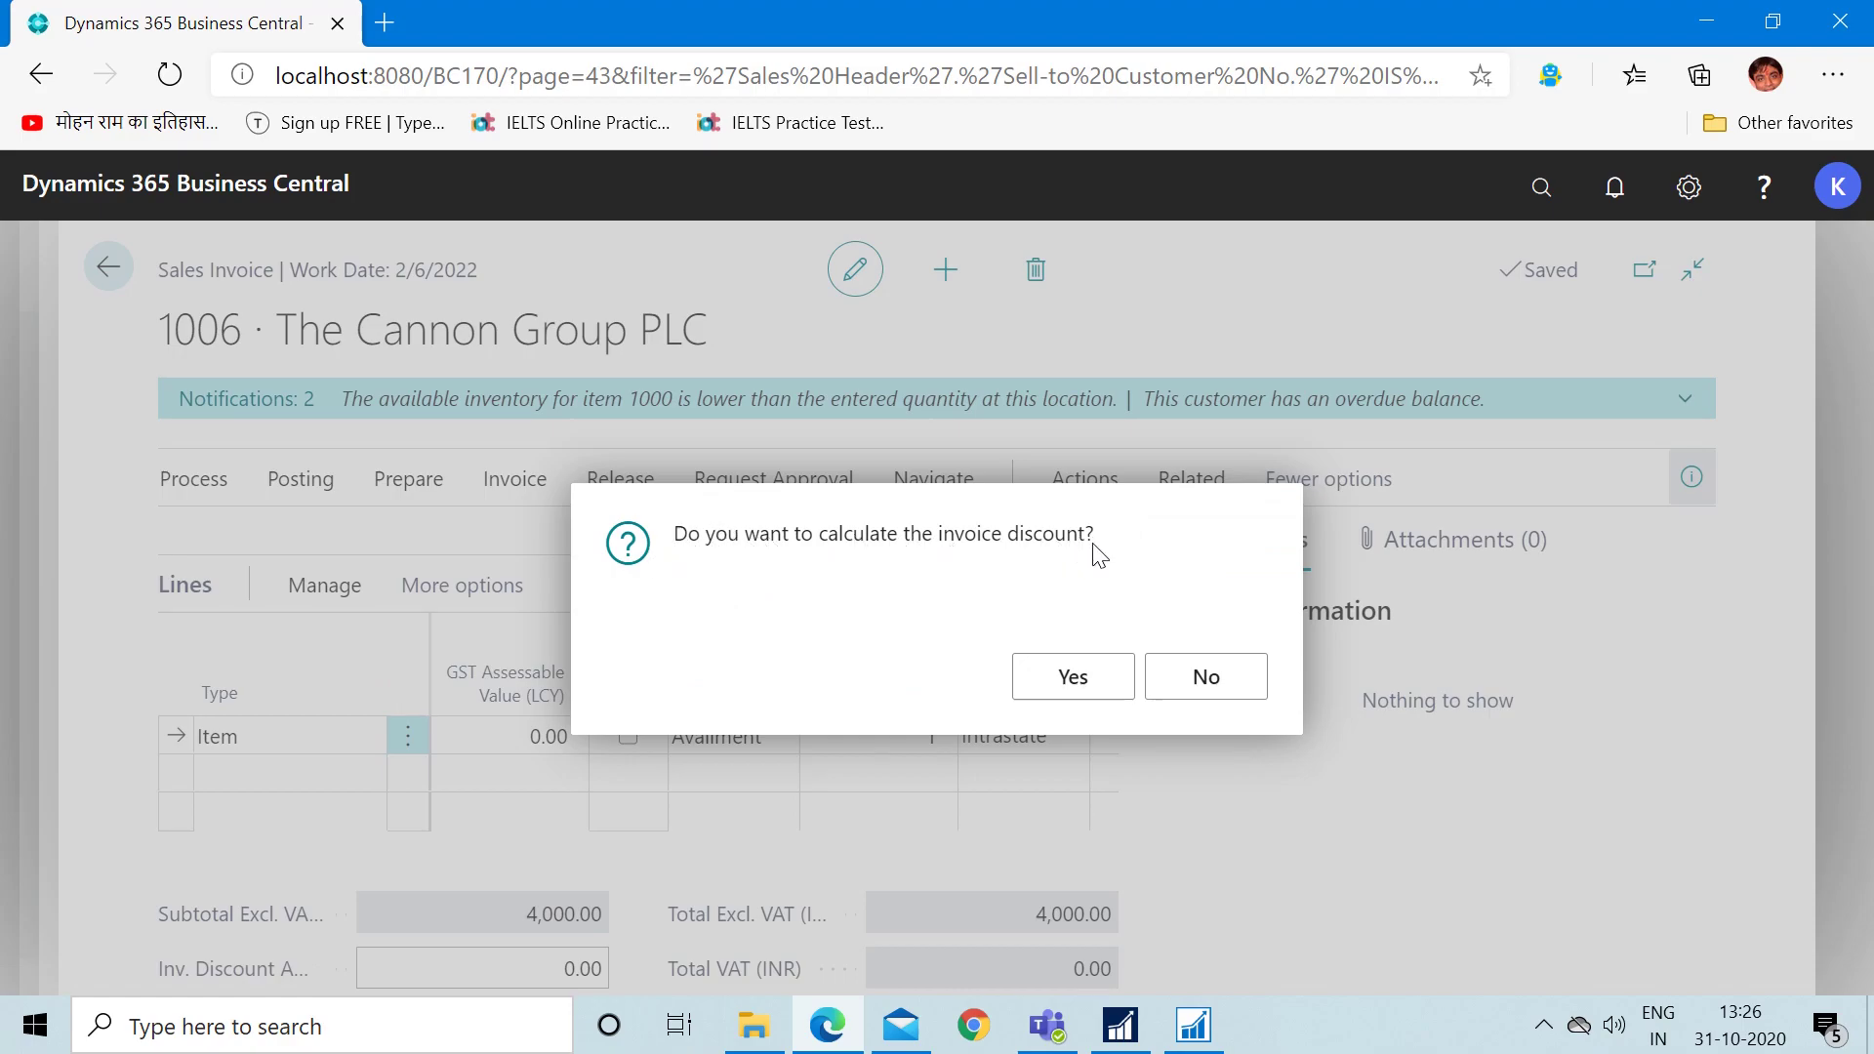
pyautogui.click(1075, 680)
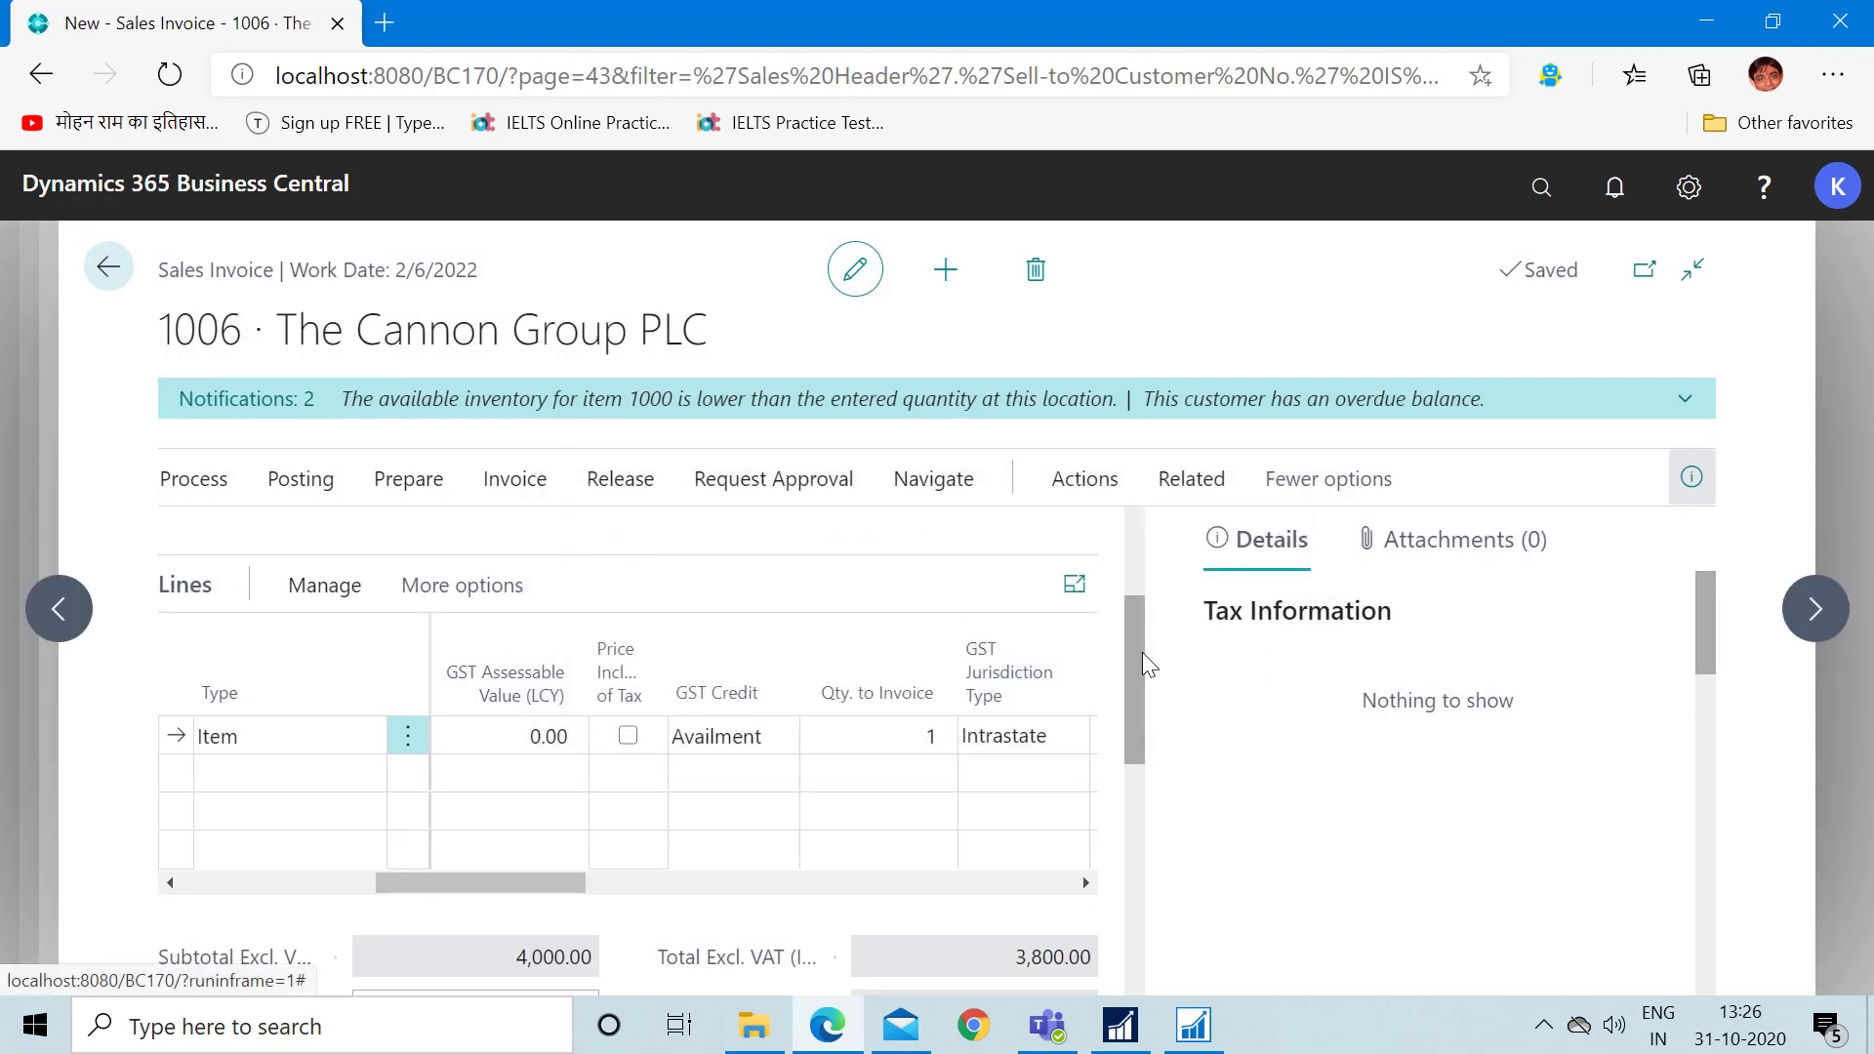
pyautogui.moveTo(1142, 652); pyautogui.dragTo(1147, 713)
pyautogui.click(469, 869)
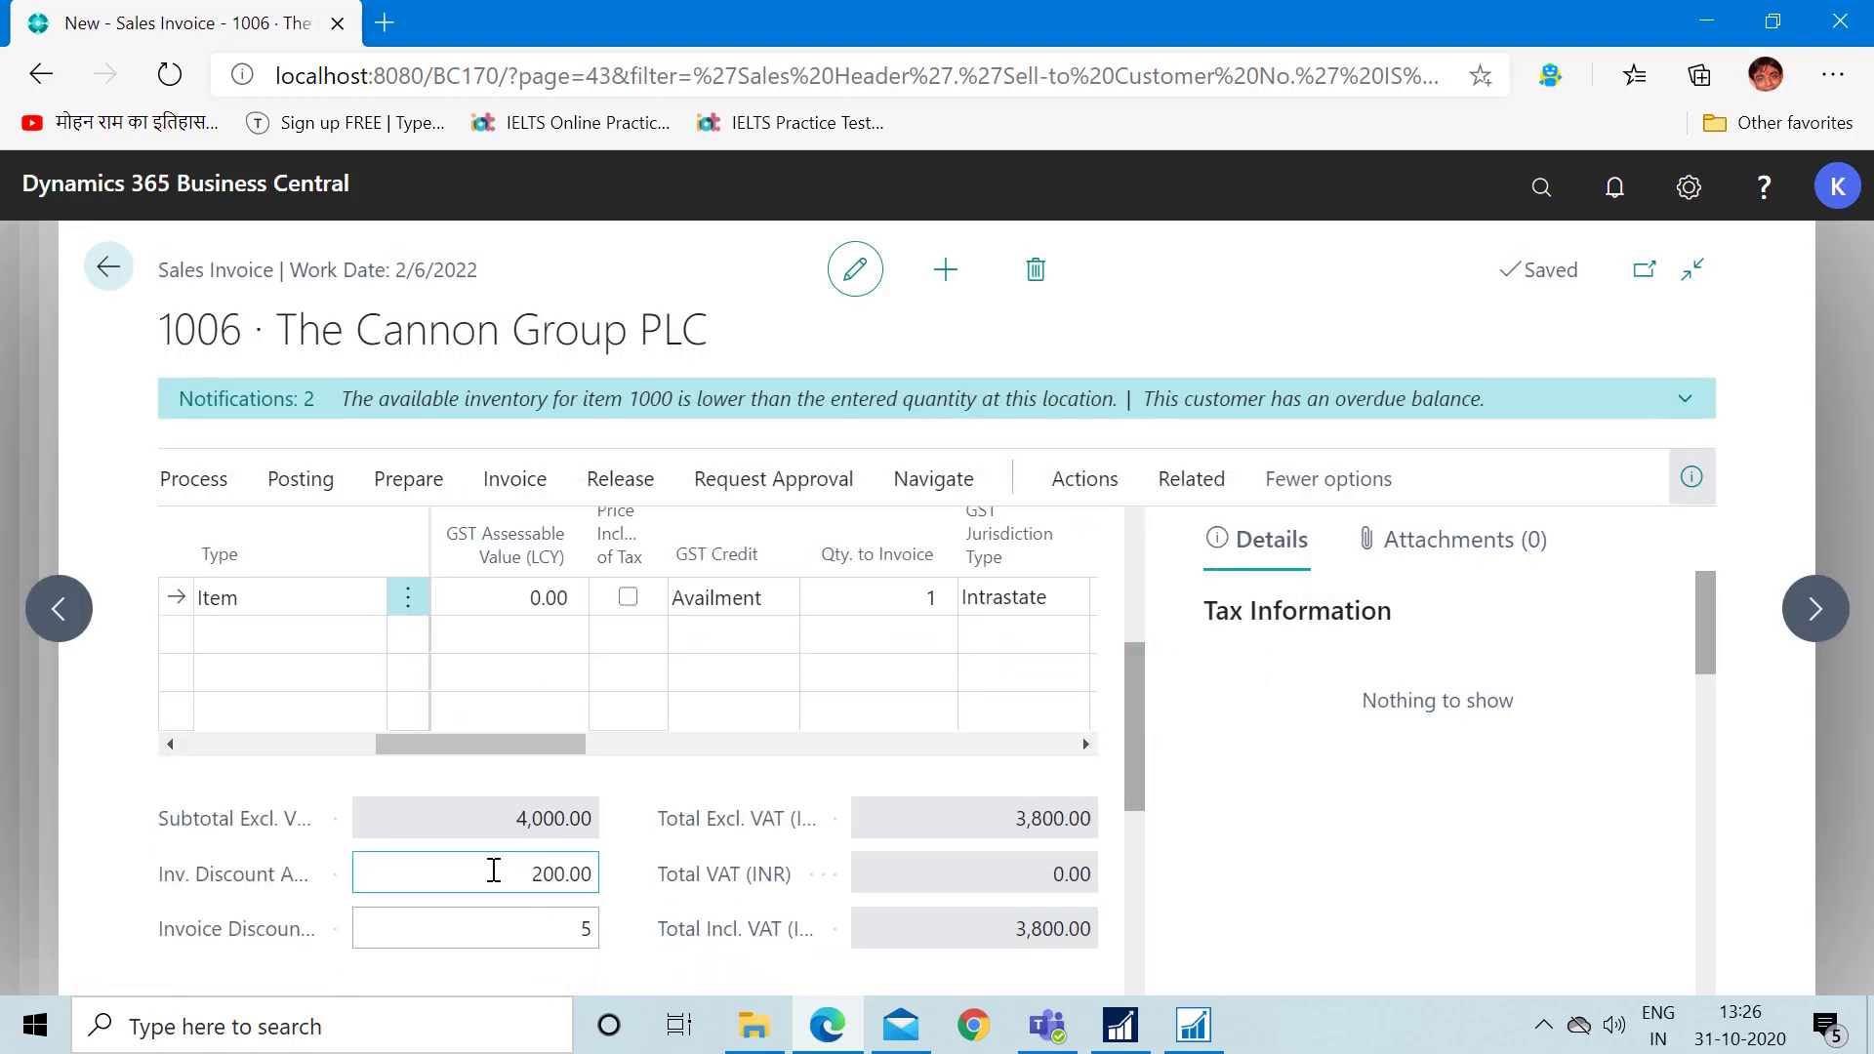